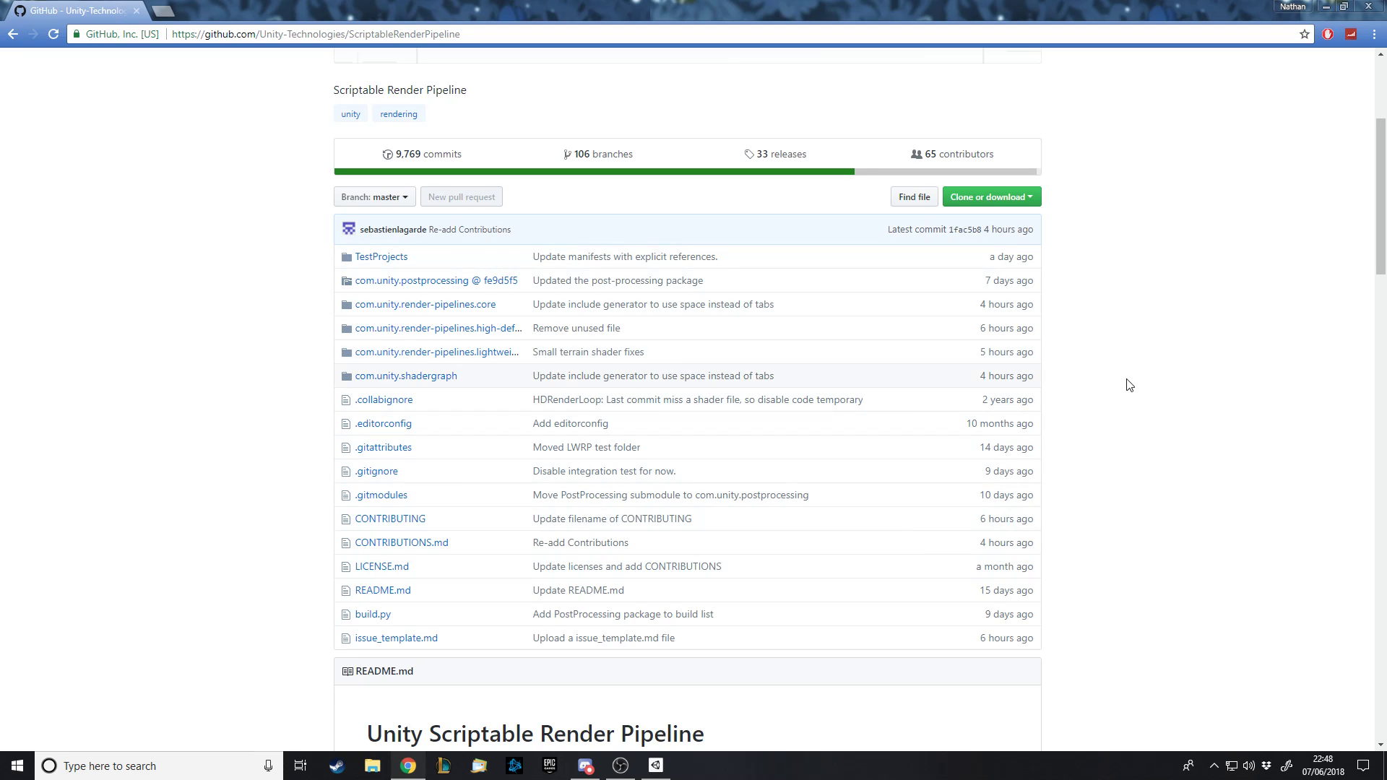
- Skim the ScriptableRenderPipeline repository files on GitHub, then bring up Unity Hub's project list
scroll(1128, 367, "down", 1)
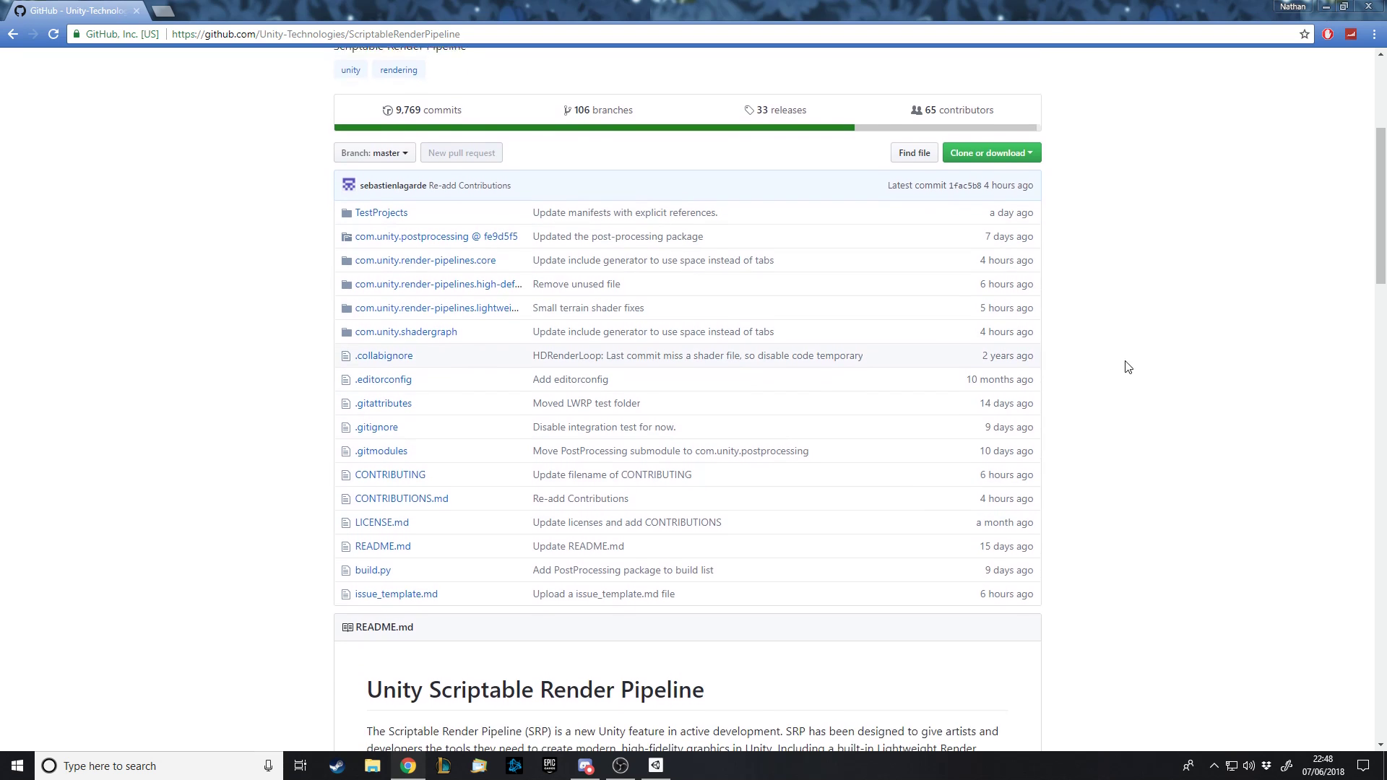
left_click_drag(1381, 213, 1381, 179)
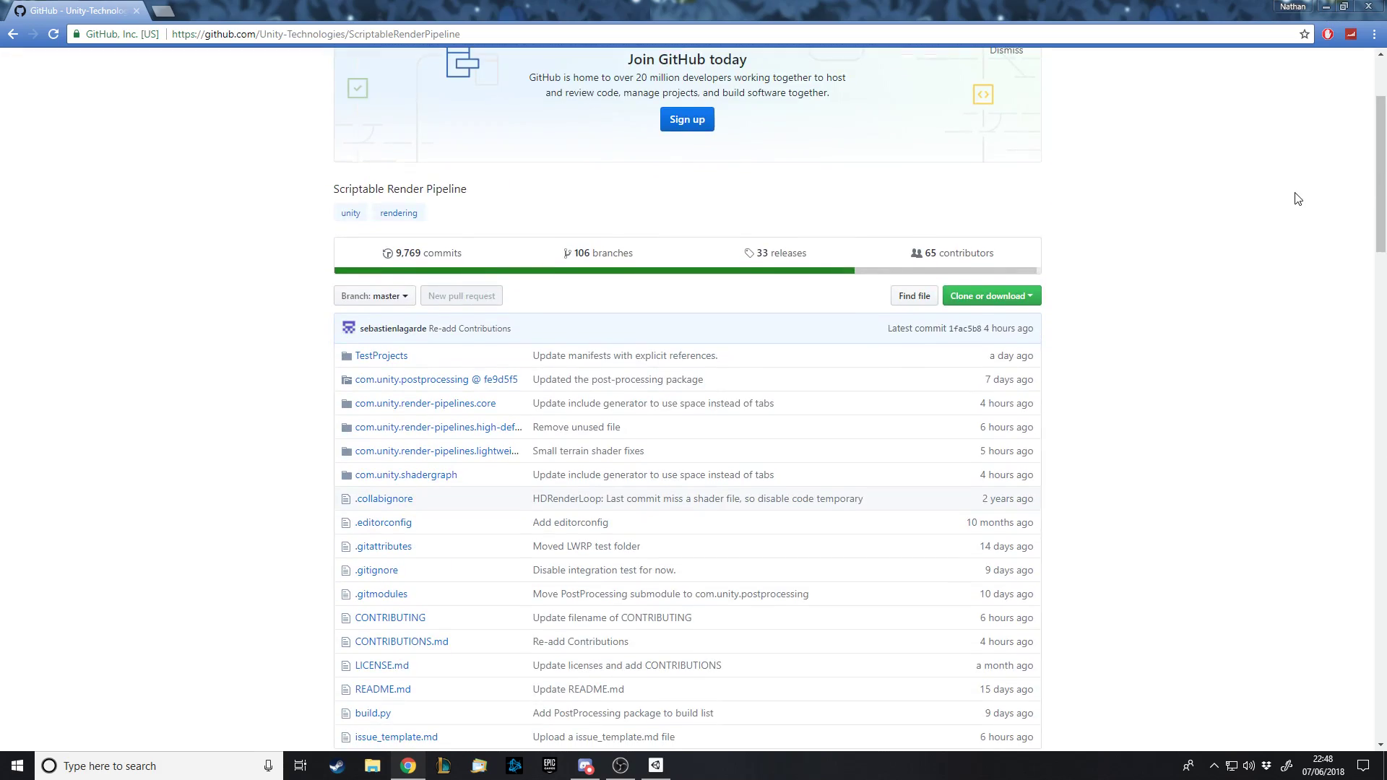
scroll(1329, 167, "up", 3)
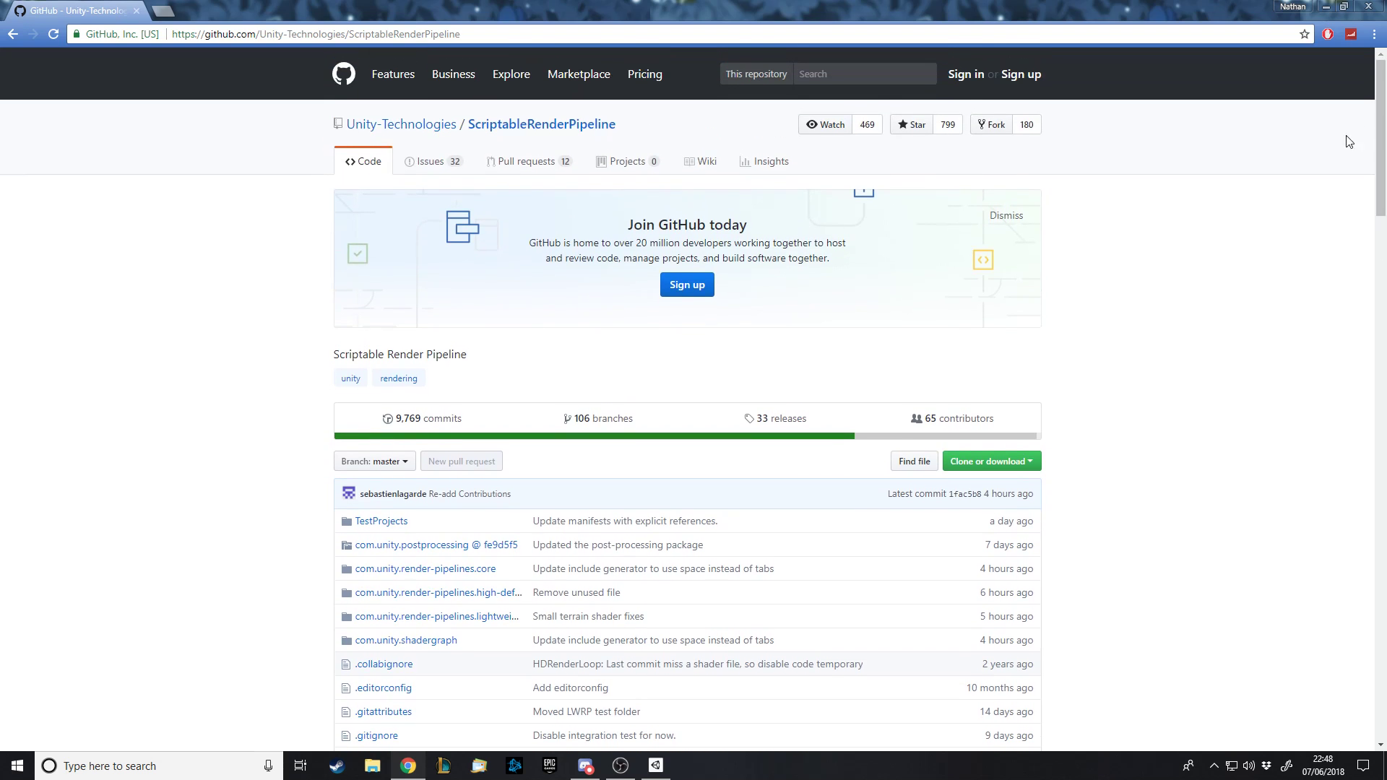
scroll(1237, 325, "down", 3)
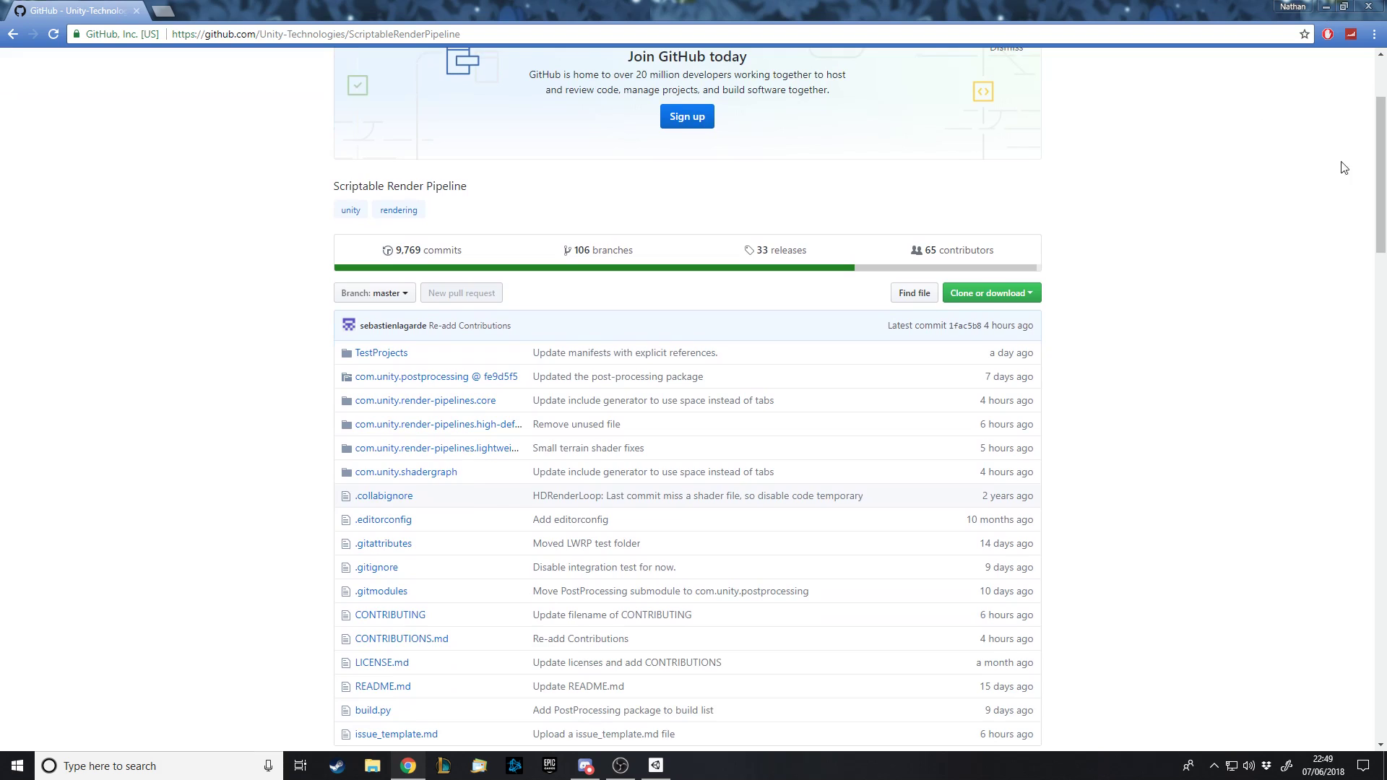
scroll(1351, 166, "up", 3)
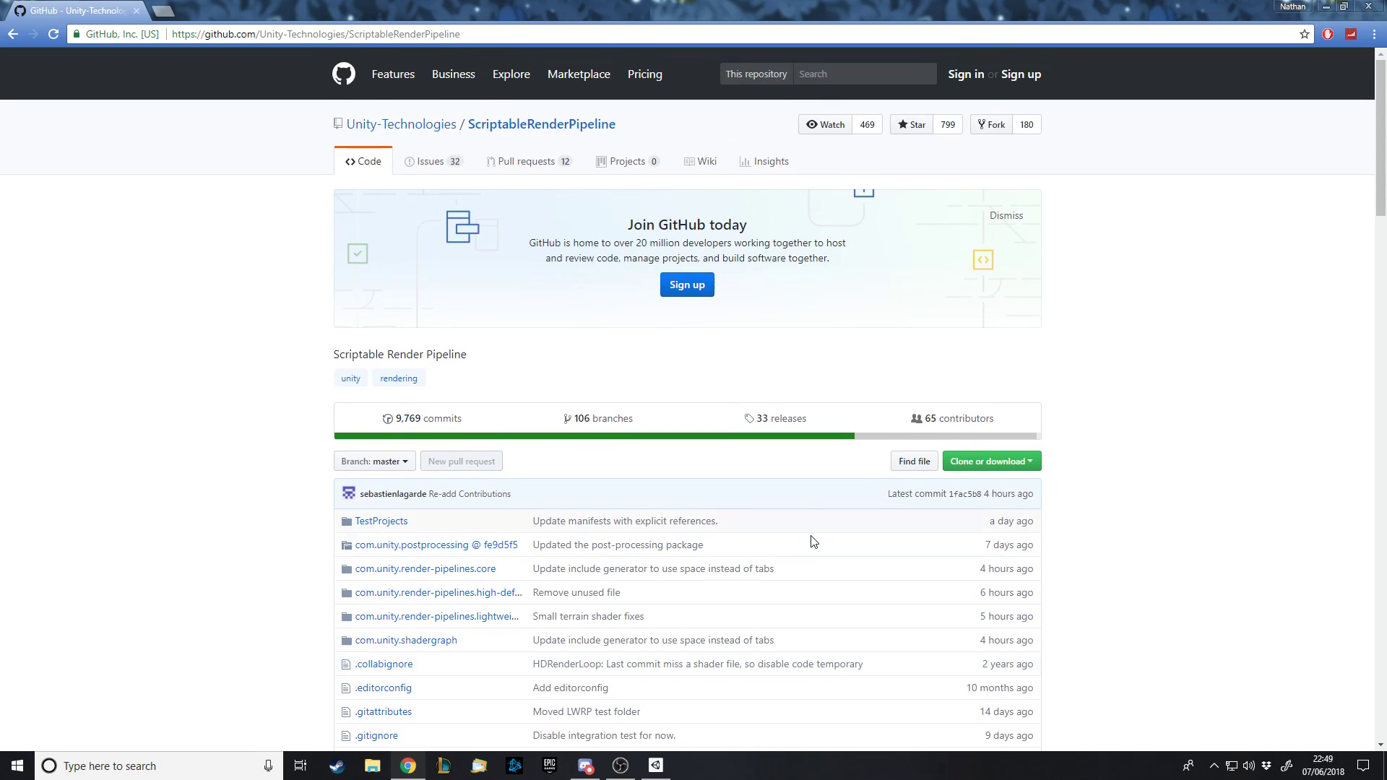
left_click(656, 766)
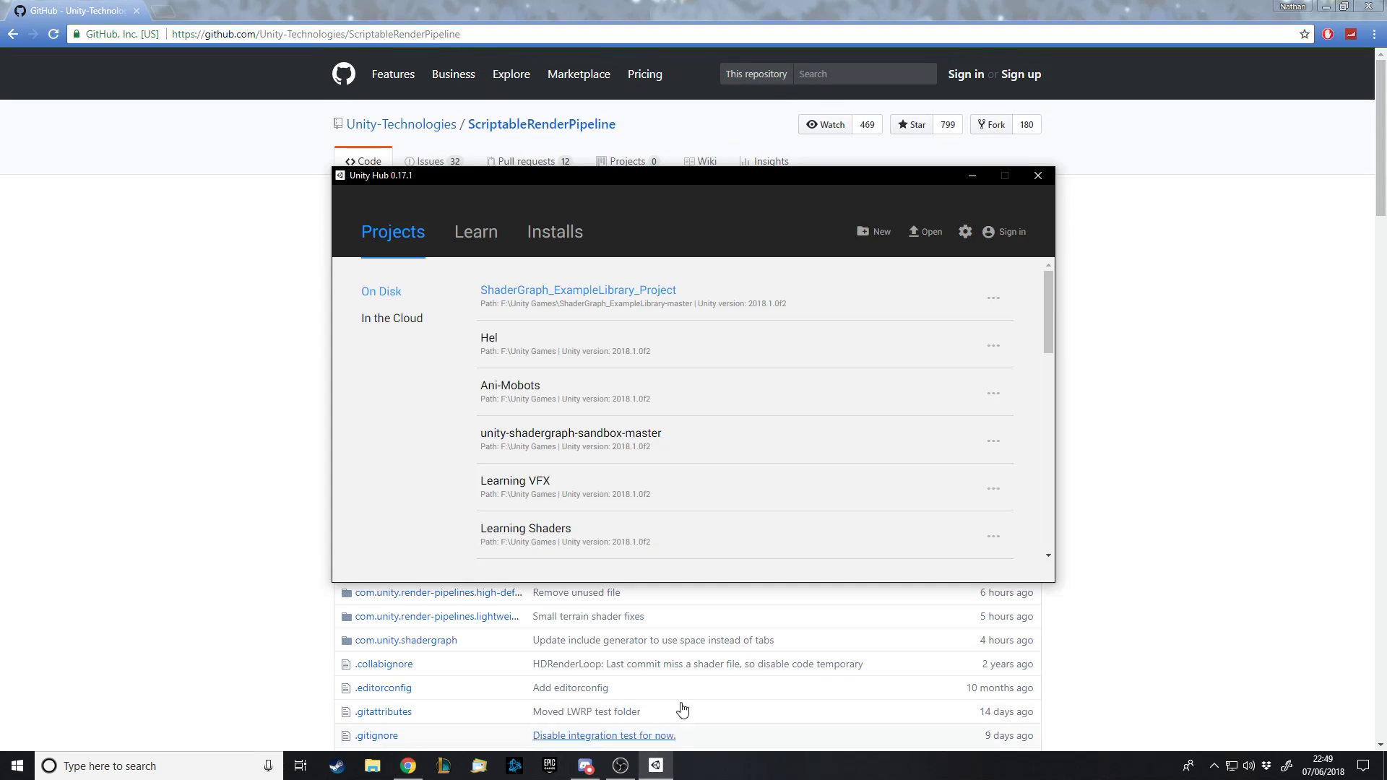
- Review the Learn tab and the installed, official and beta editor versions, then start a new project
left_click(467, 237)
left_click(402, 240)
left_click(555, 233)
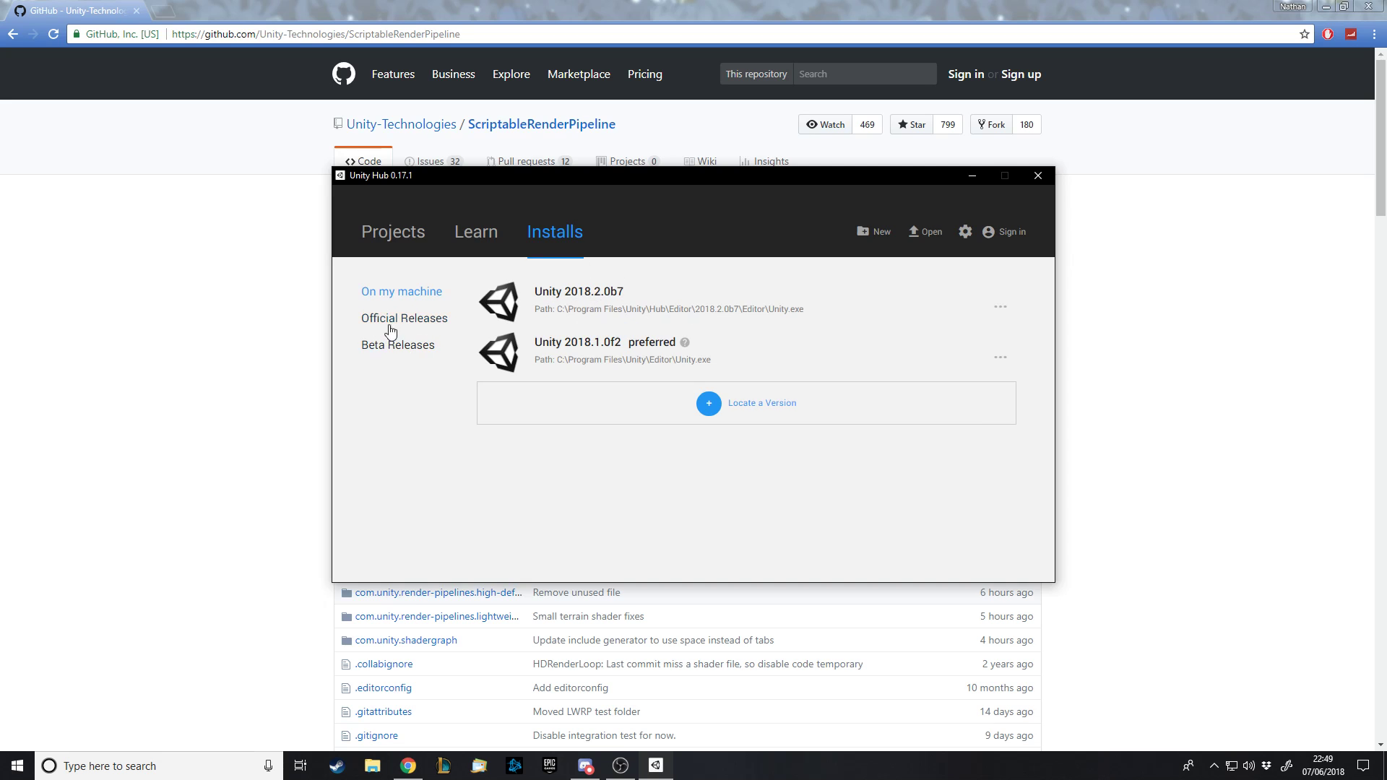
left_click(383, 347)
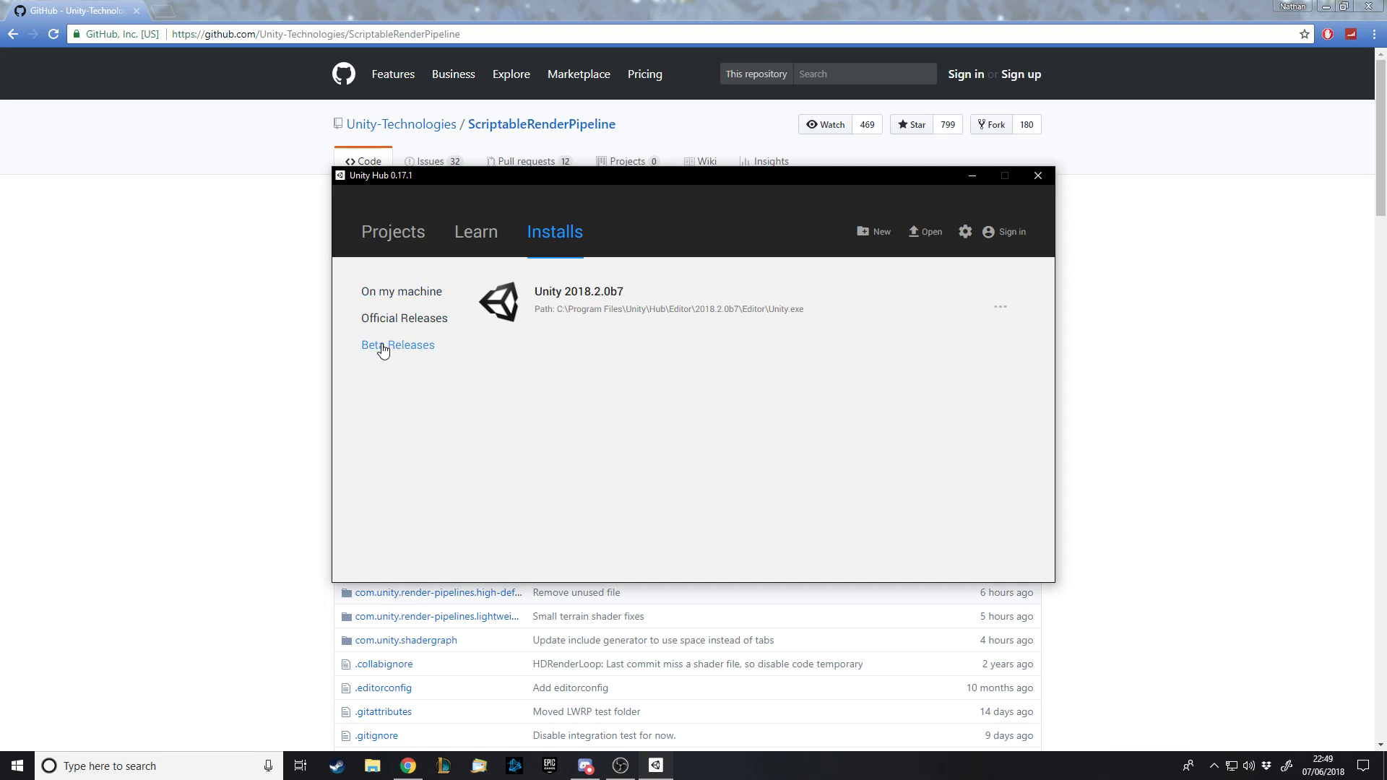
left_click(446, 321)
left_click(432, 345)
left_click(1002, 308)
left_click(433, 290)
left_click(369, 235)
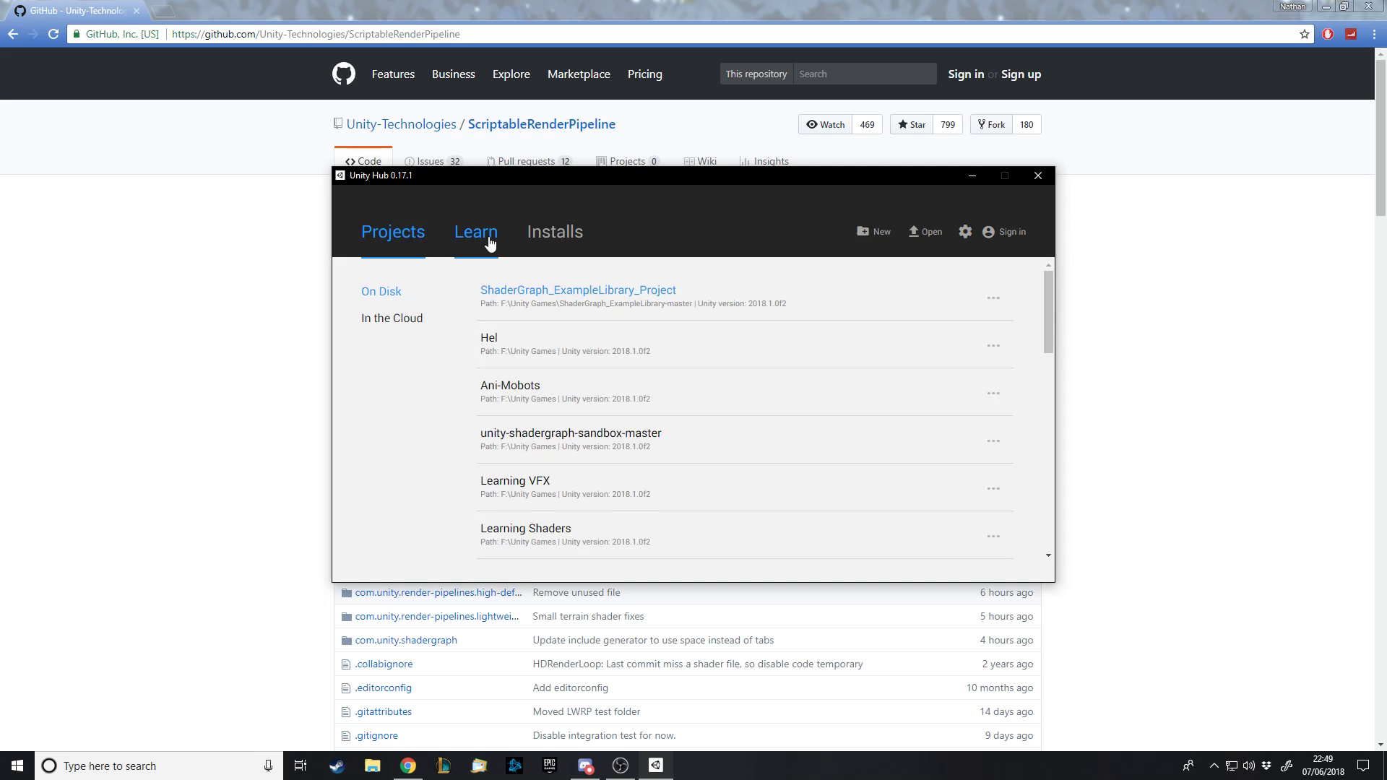
left_click(874, 231)
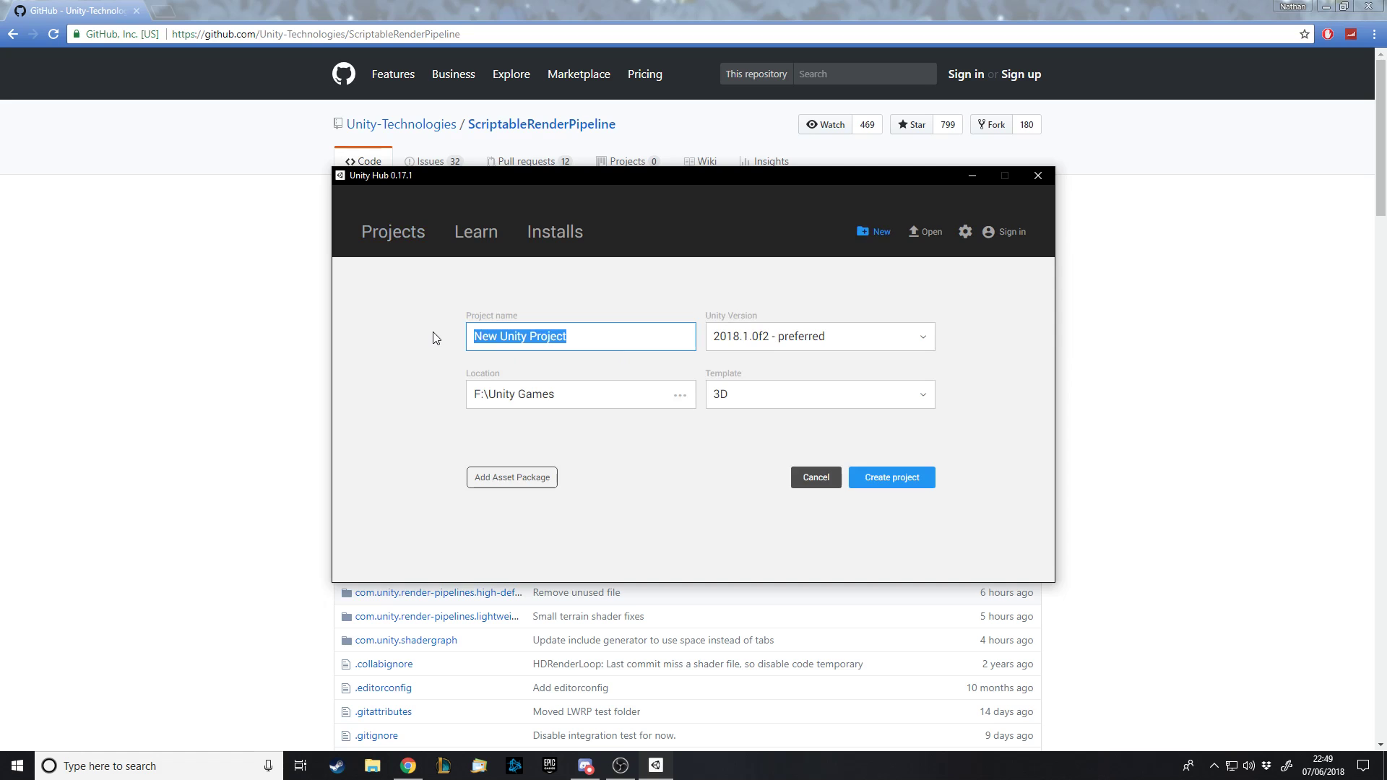
- Create project 'New Shader Graph Testing' with Unity 2018.2.0b7 and the Lightweight RP (Preview) template
type("New Sabl")
key("BackSpace")
key("BackSpace")
key("BackSpace")
type("hader Graph ")
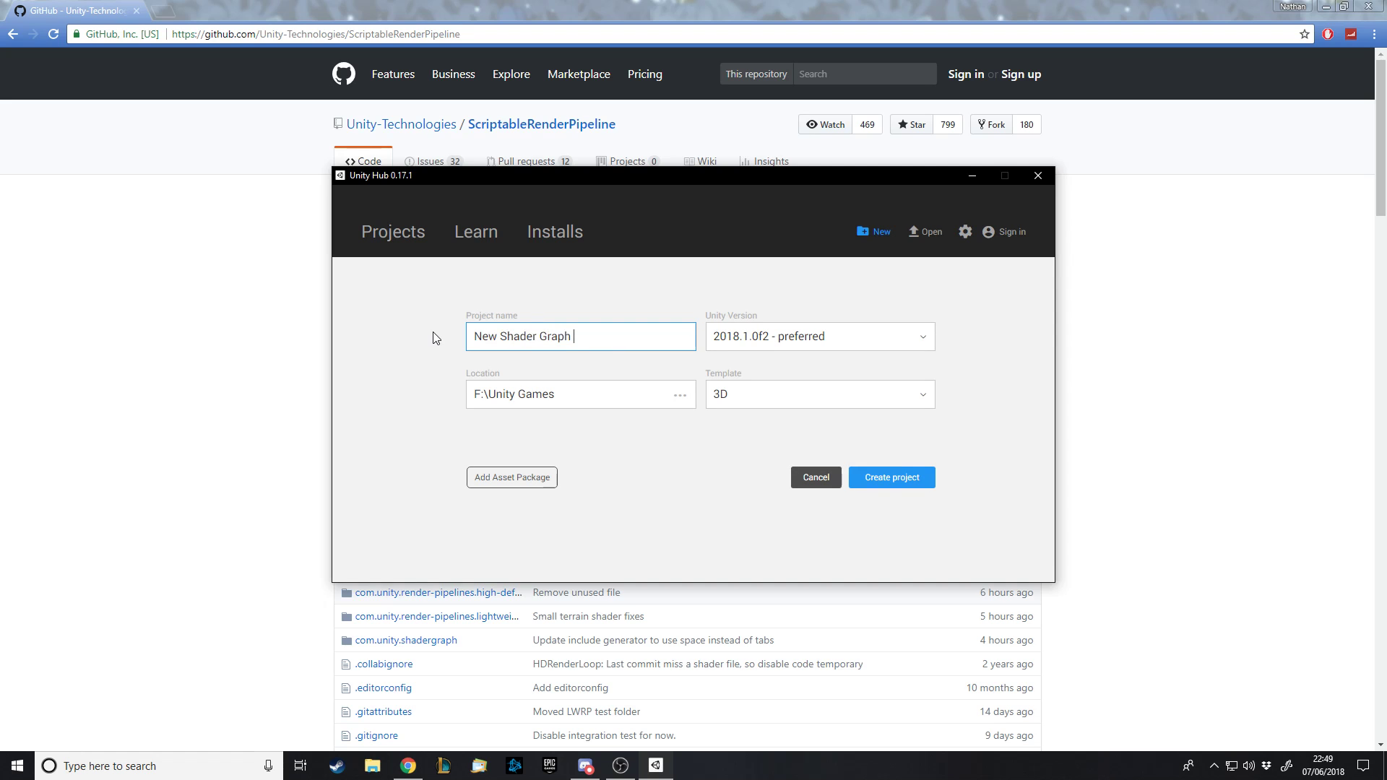
type("Testing")
left_click(759, 321)
left_click(765, 350)
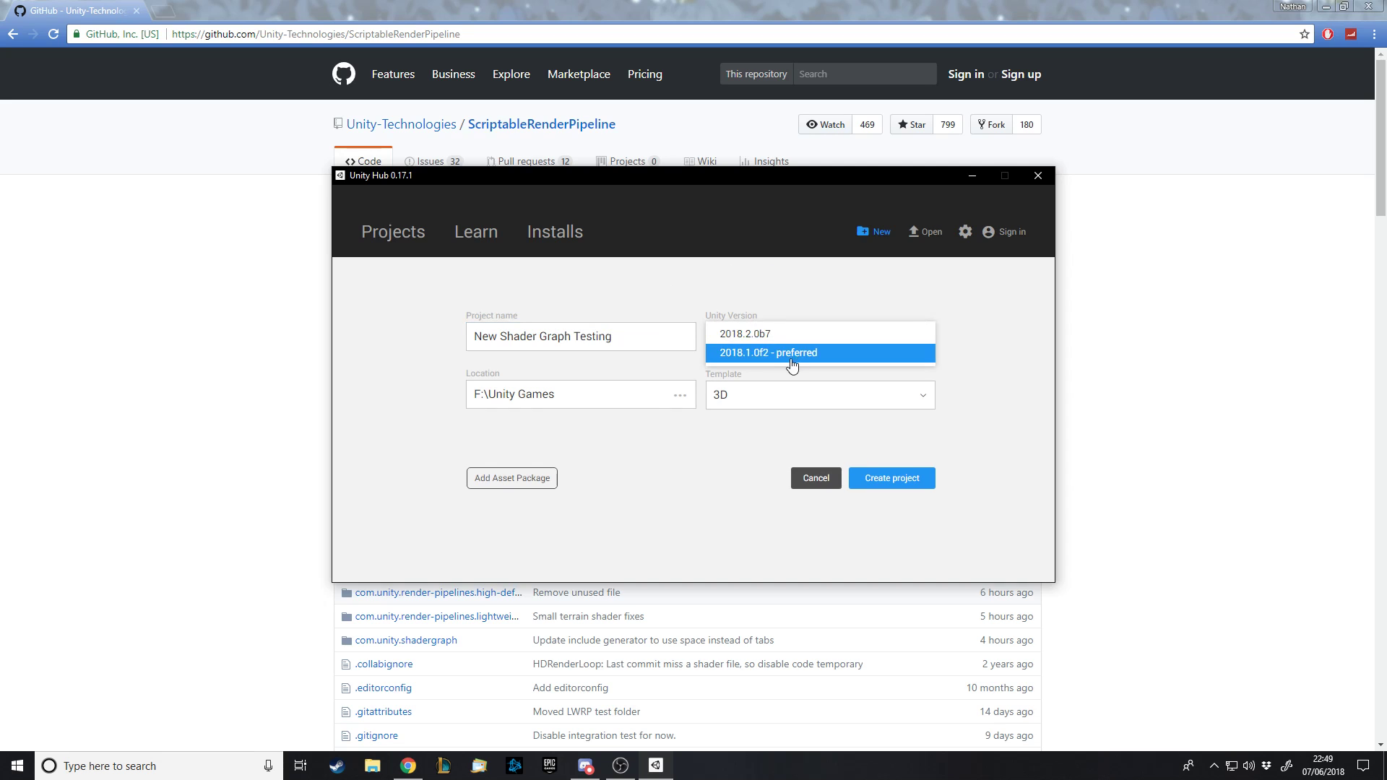
left_click(770, 337)
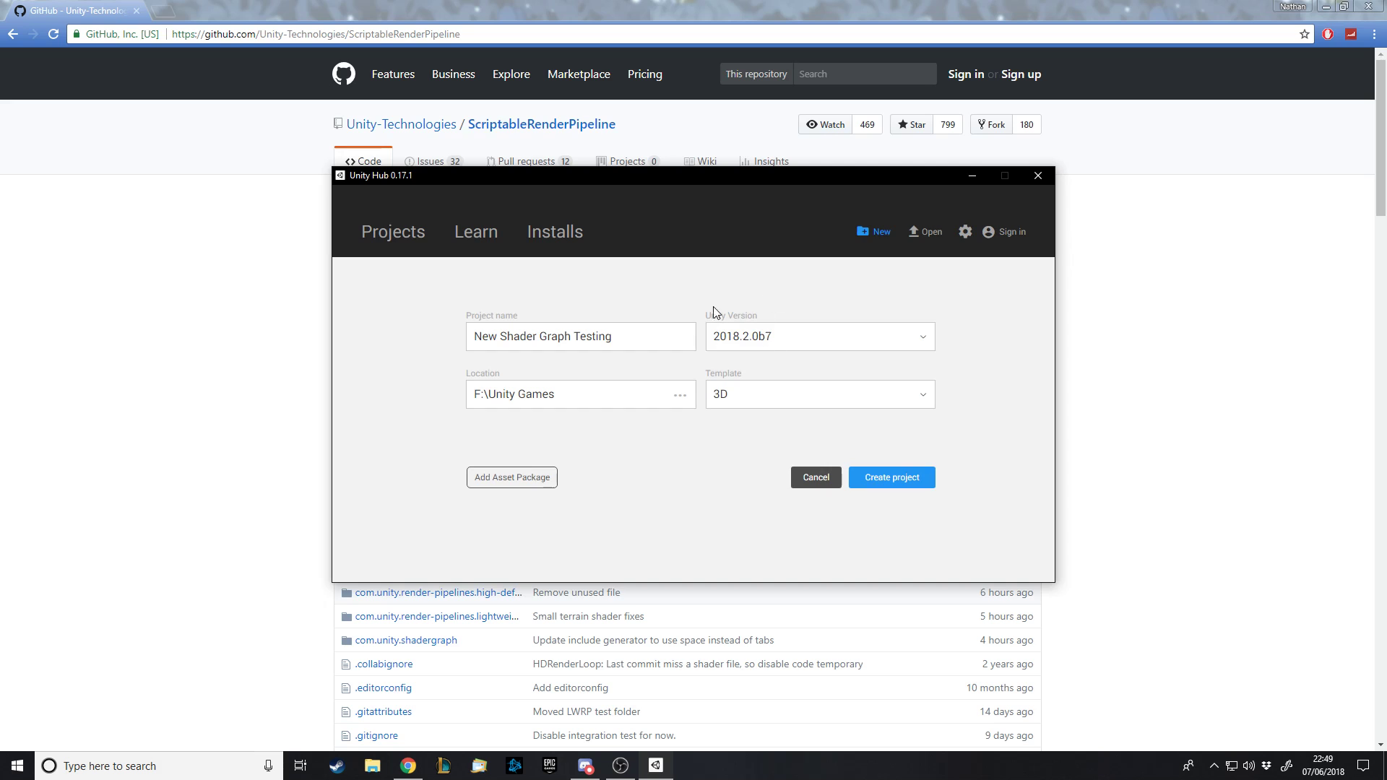
left_click(777, 405)
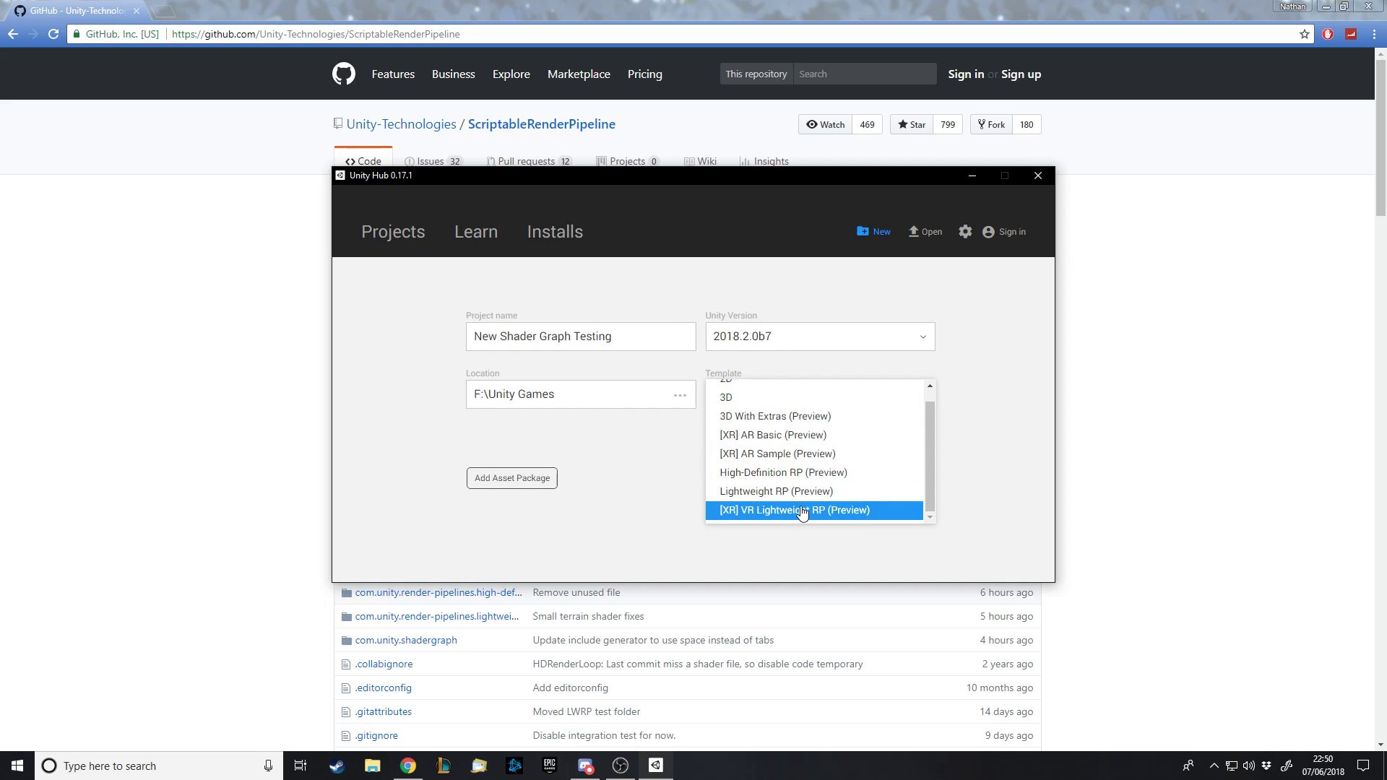
left_click(813, 493)
left_click(901, 493)
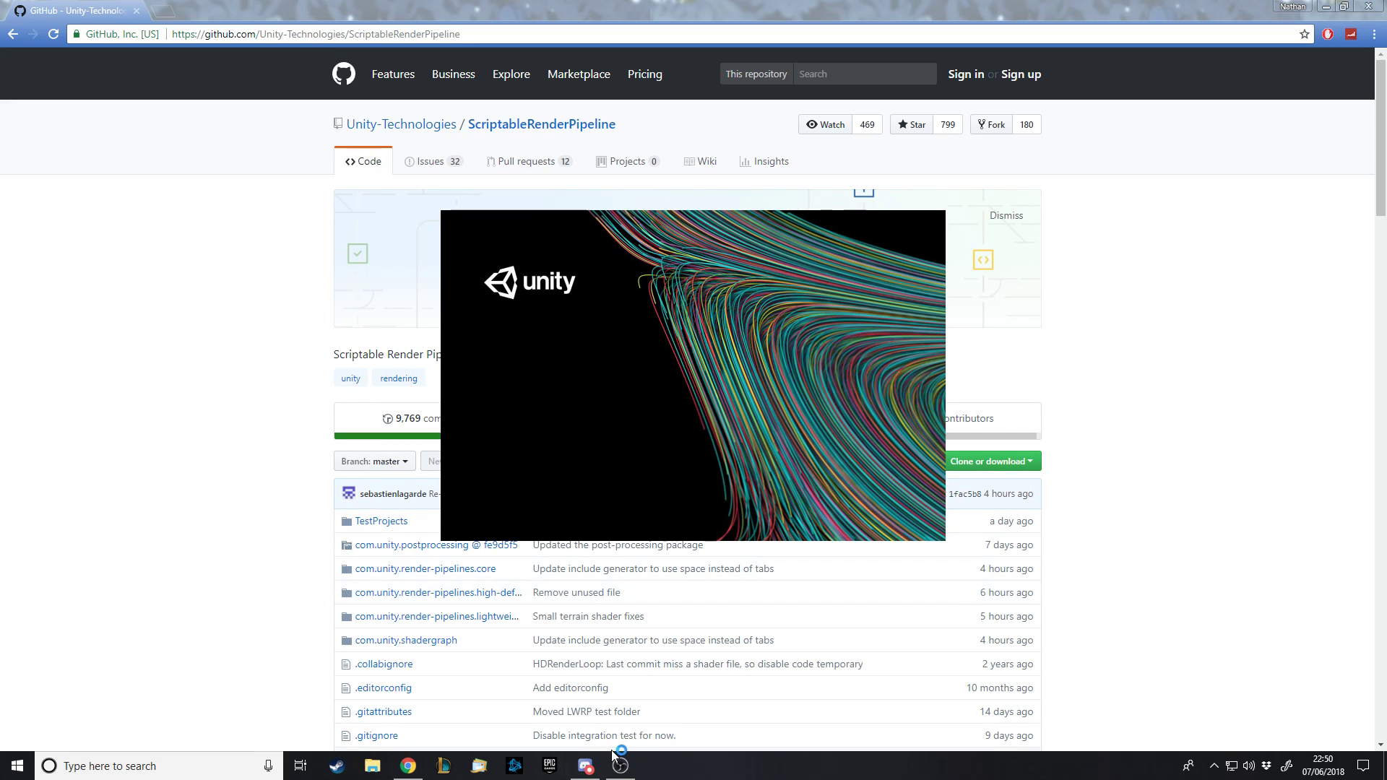
- Download the ScriptableRenderPipeline repository as a ZIP and show the Downloads folder in File Explorer
left_click(1155, 362)
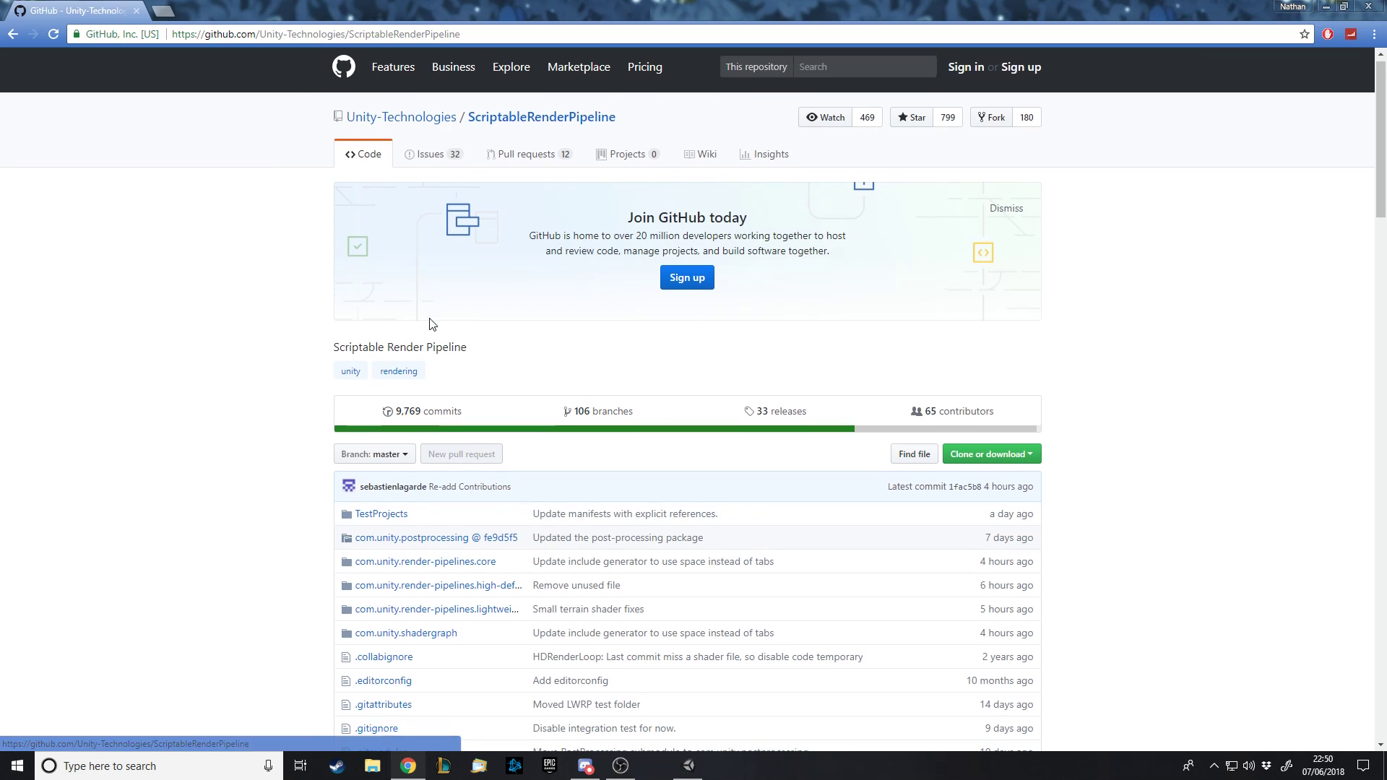
scroll(722, 303, "down", 2)
left_click_drag(1381, 172, 1381, 134)
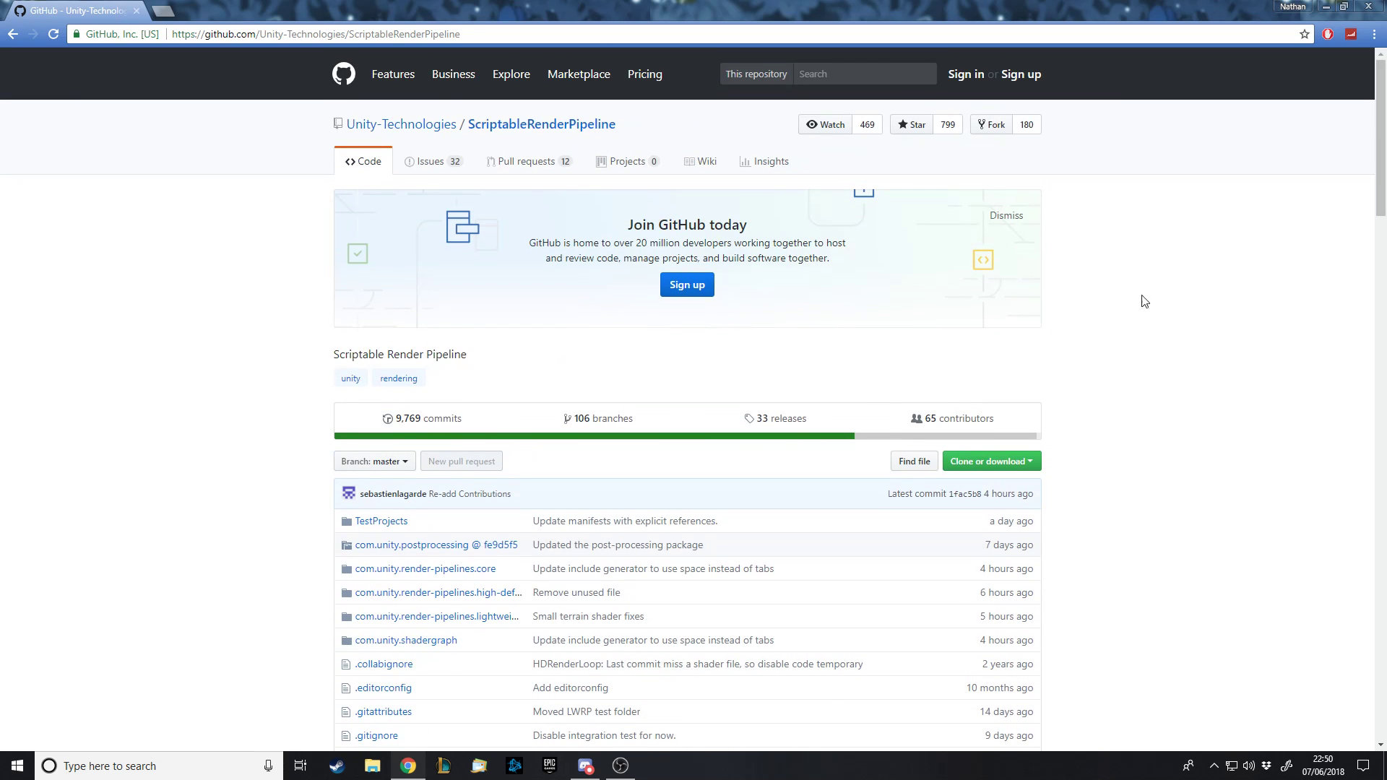
scroll(889, 412, "down", 3)
scroll(553, 383, "down", 1)
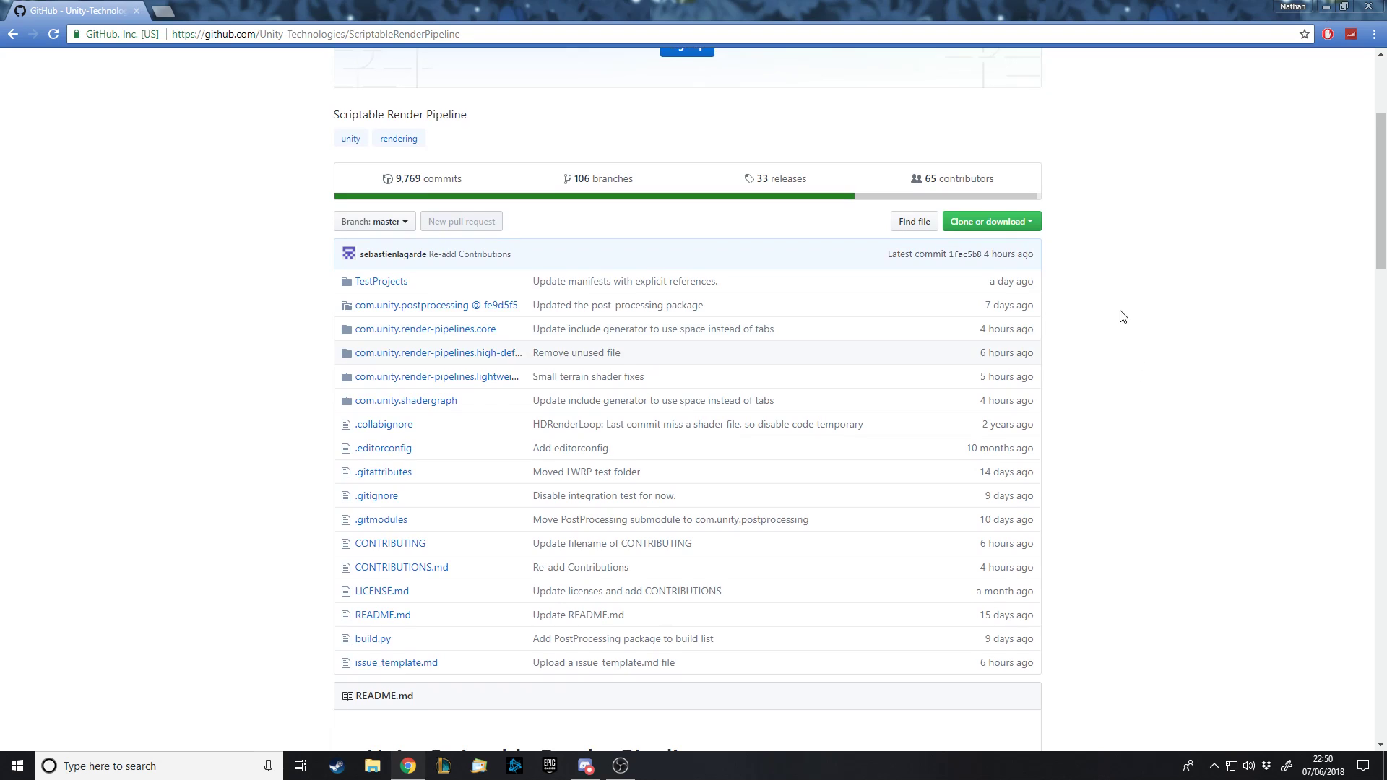
left_click(998, 227)
left_click(972, 360)
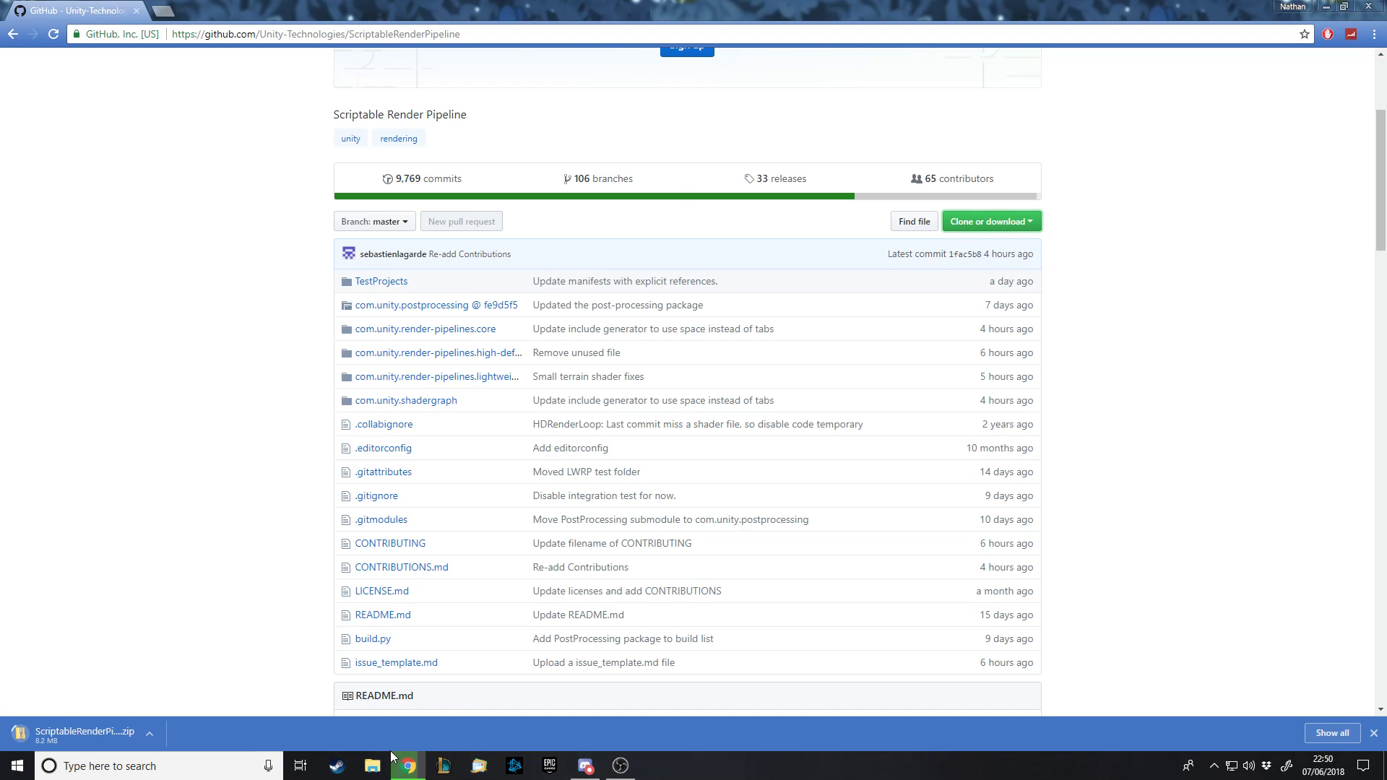
left_click(372, 766)
left_click(828, 475)
- Move the File Explorer window up and to the left while the Downloads folder loads
left_click_drag(1012, 341, 888, 261)
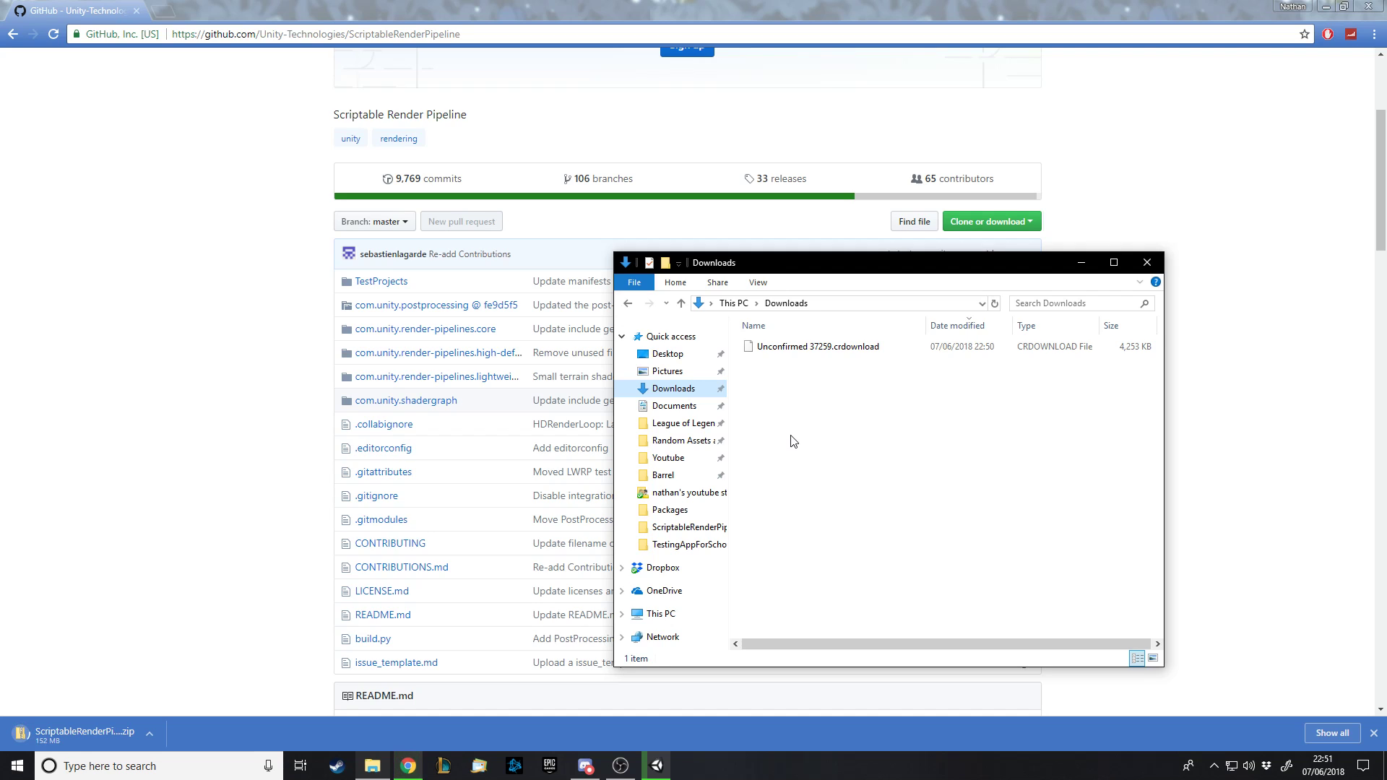
- Check Unity's project setup progress while the ZIP download finishes
left_click(663, 765)
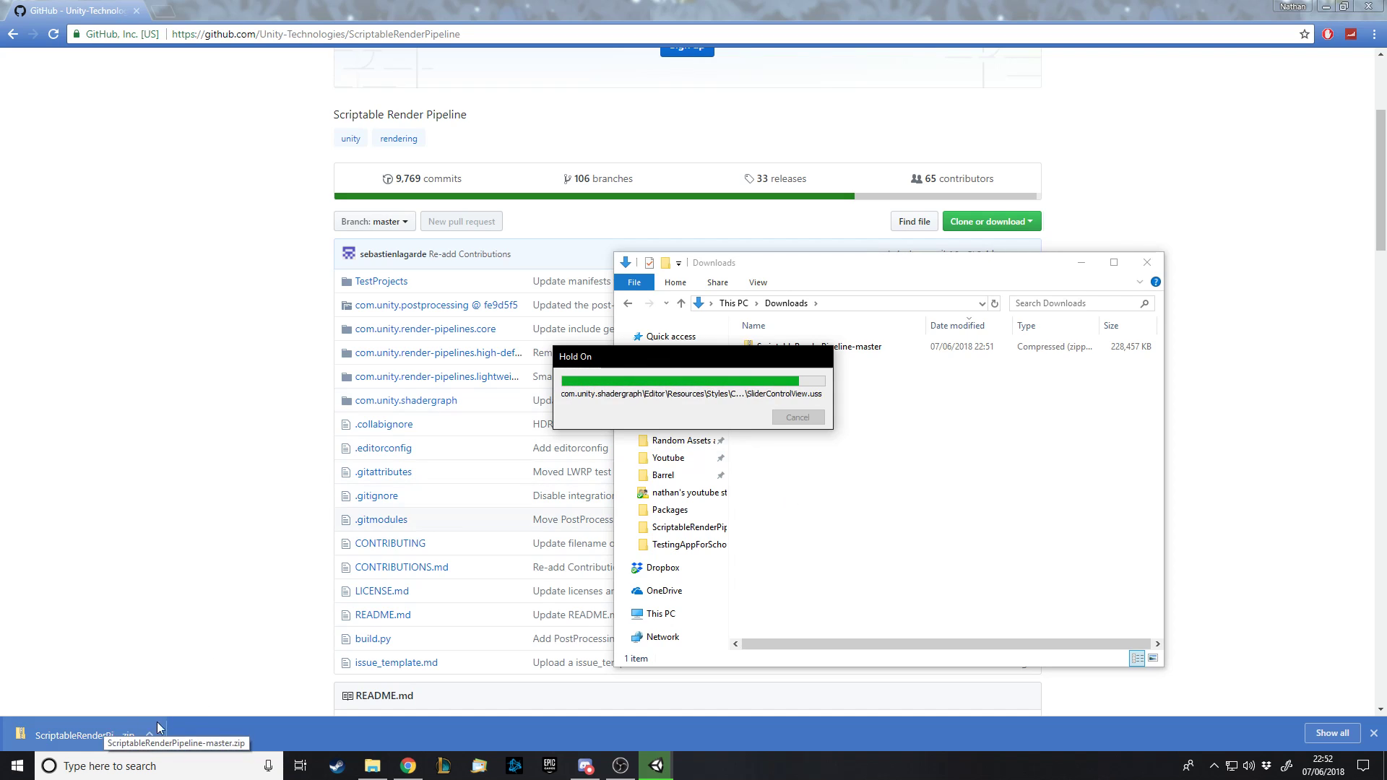
- Extract the ScriptableRenderPipeline-master ZIP into a ScriptableRenderPipeline-master folder in Downloads
left_click(831, 542)
left_click(667, 371)
left_click(673, 388)
left_click(810, 346)
right_click(809, 349)
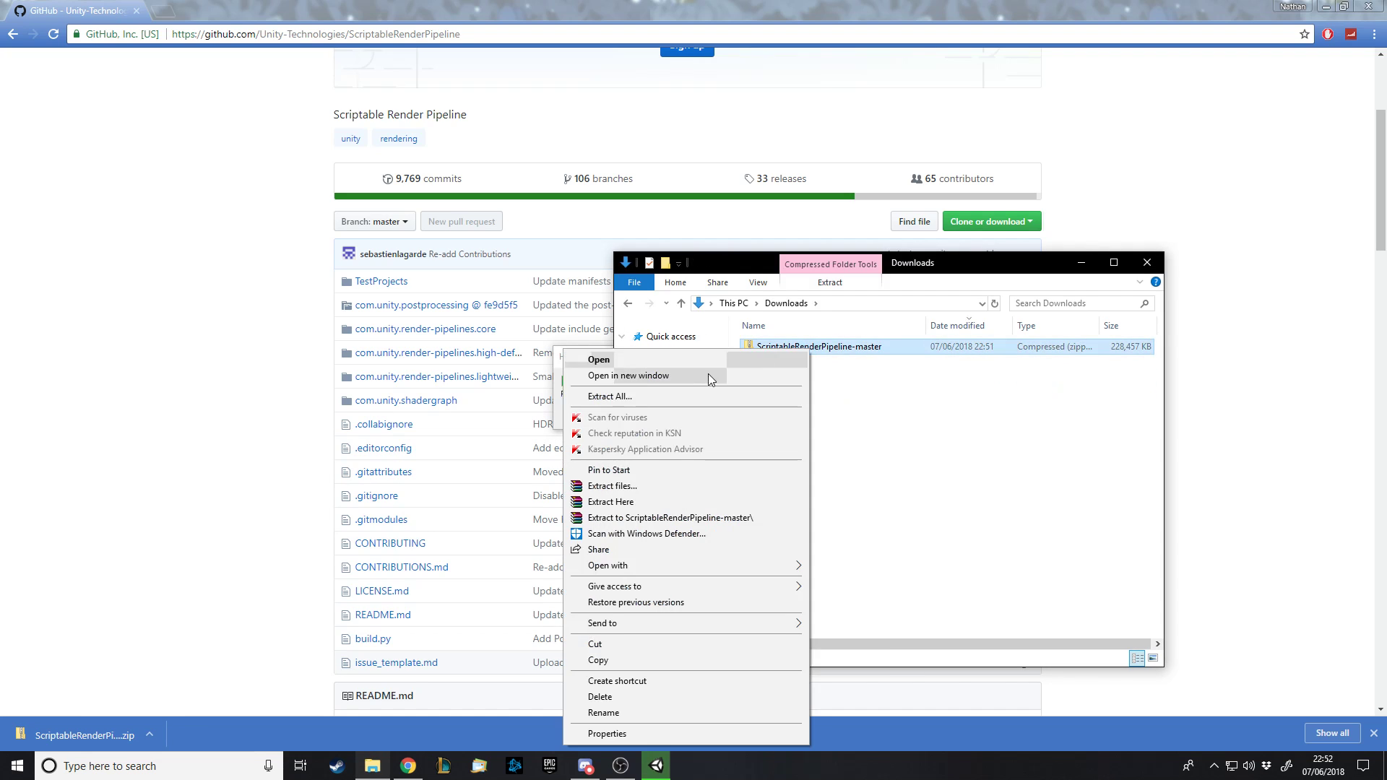
left_click(632, 517)
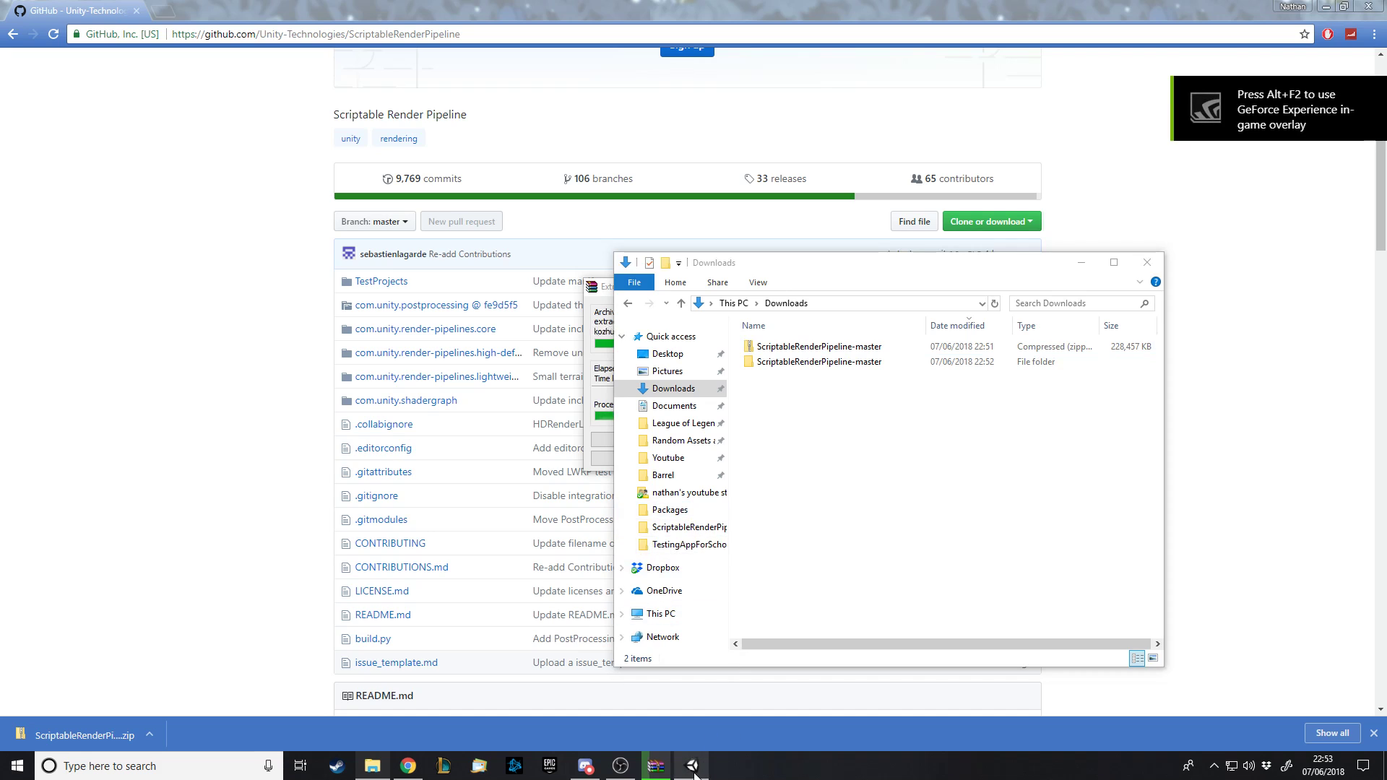
mouse_move(693, 770)
left_click(689, 694)
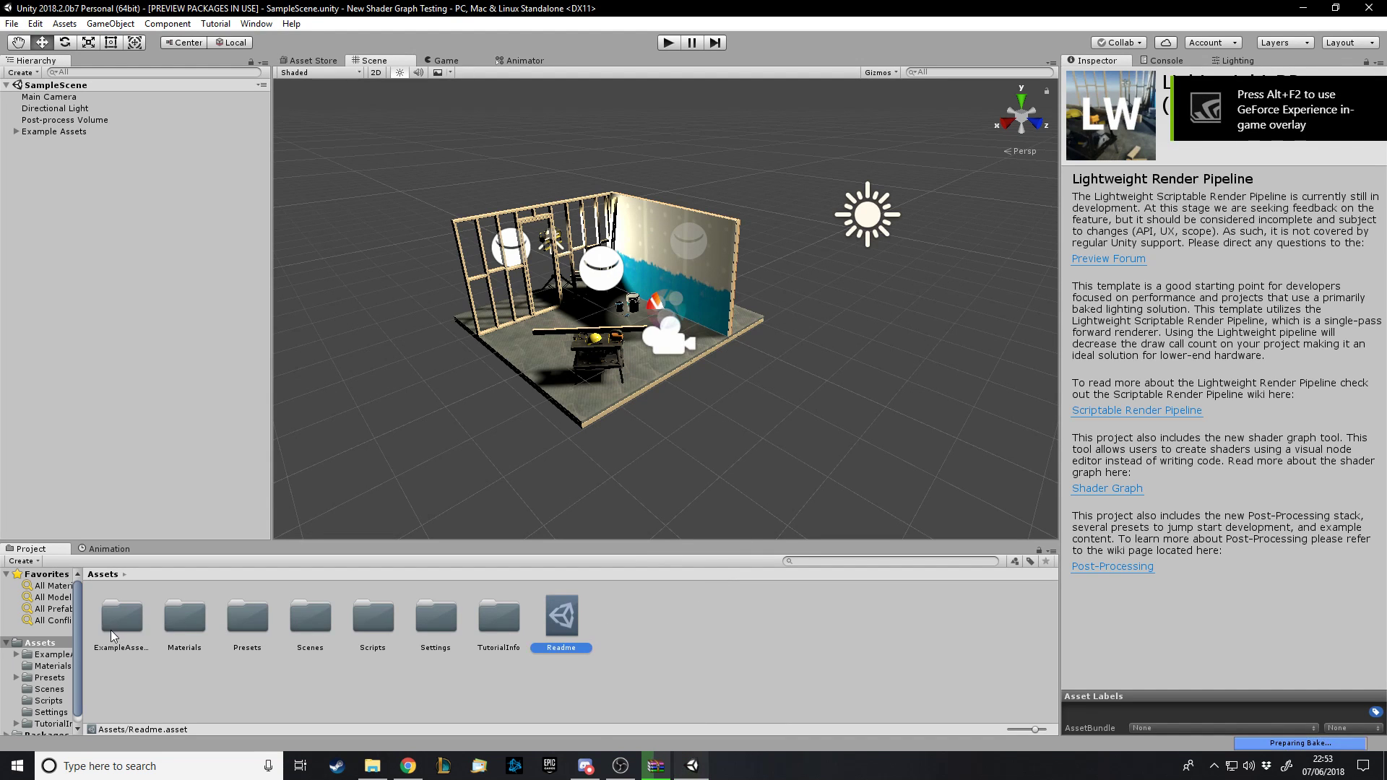
- Select the starter assets and start a new empty scene from the File menu
left_click_drag(638, 623, 125, 634)
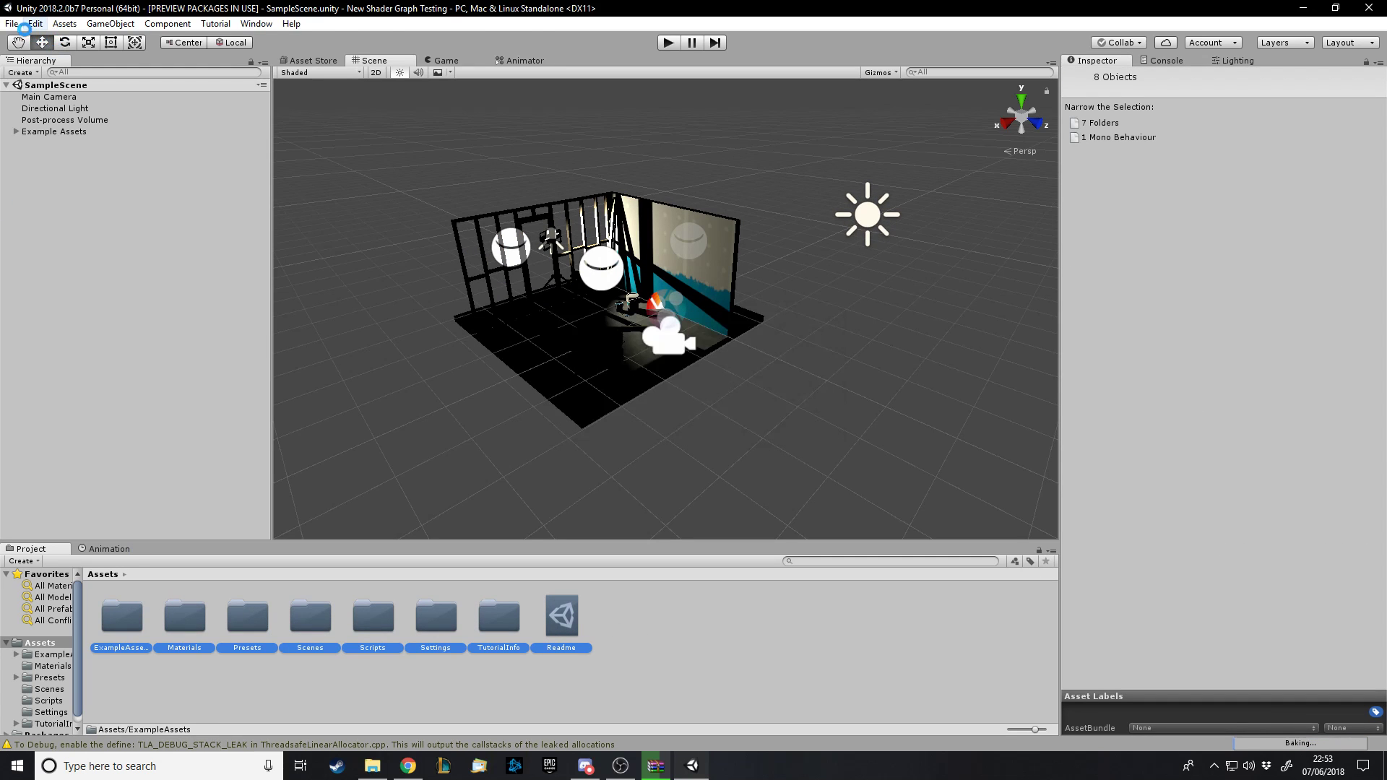
left_click(14, 25)
left_click(12, 26)
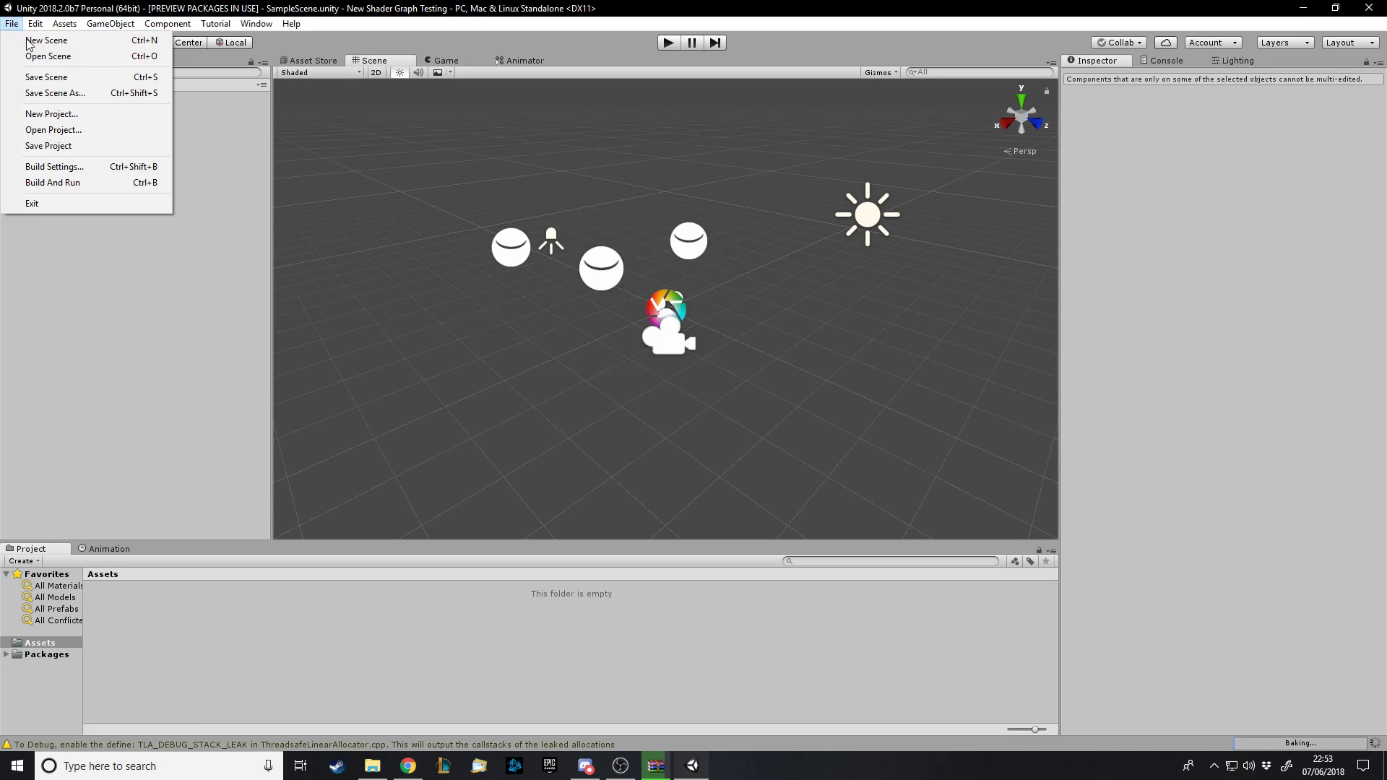
left_click(28, 39)
- Create a Lightweight Pipeline Asset in the Assets folder
right_click(139, 618)
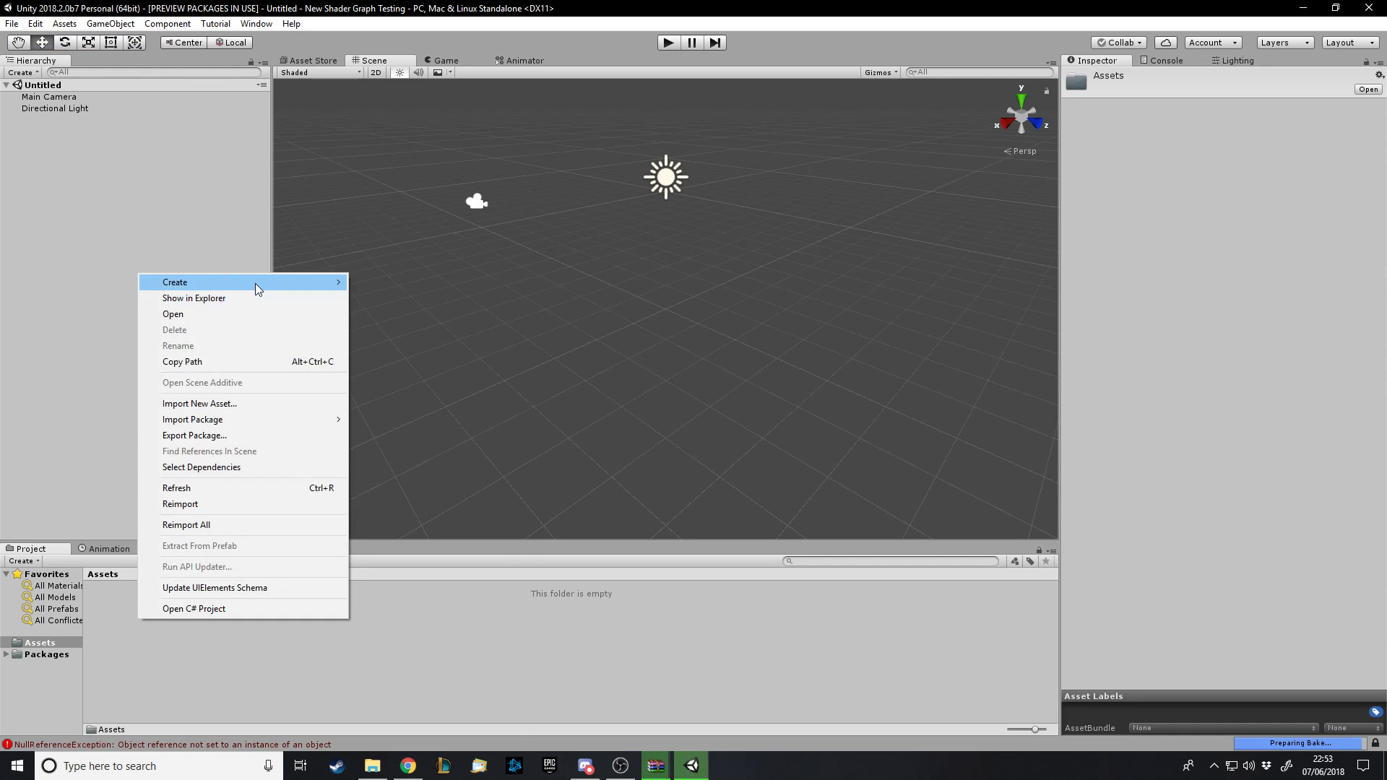
mouse_move(254, 283)
mouse_move(458, 427)
left_click(548, 427)
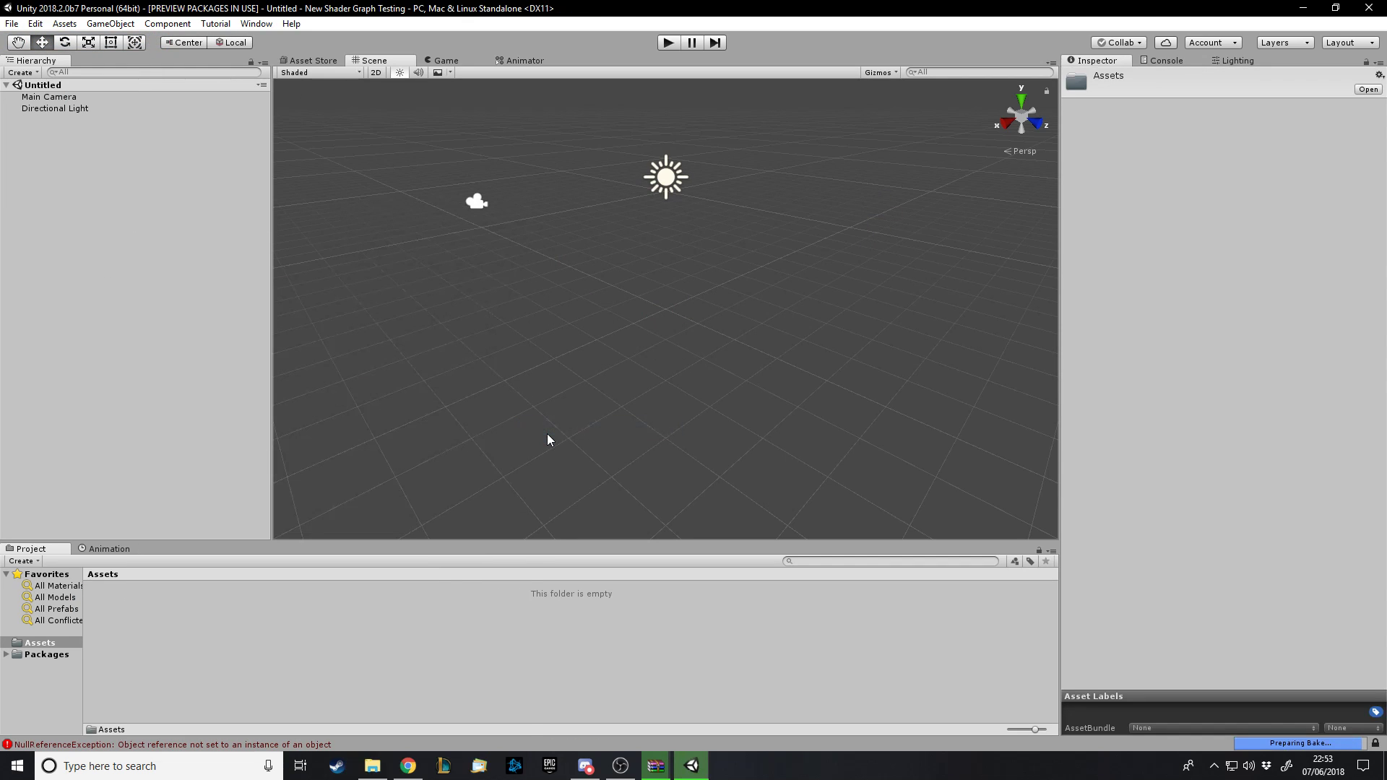
- Create a new scene asset named Test in Assets
right_click(217, 615)
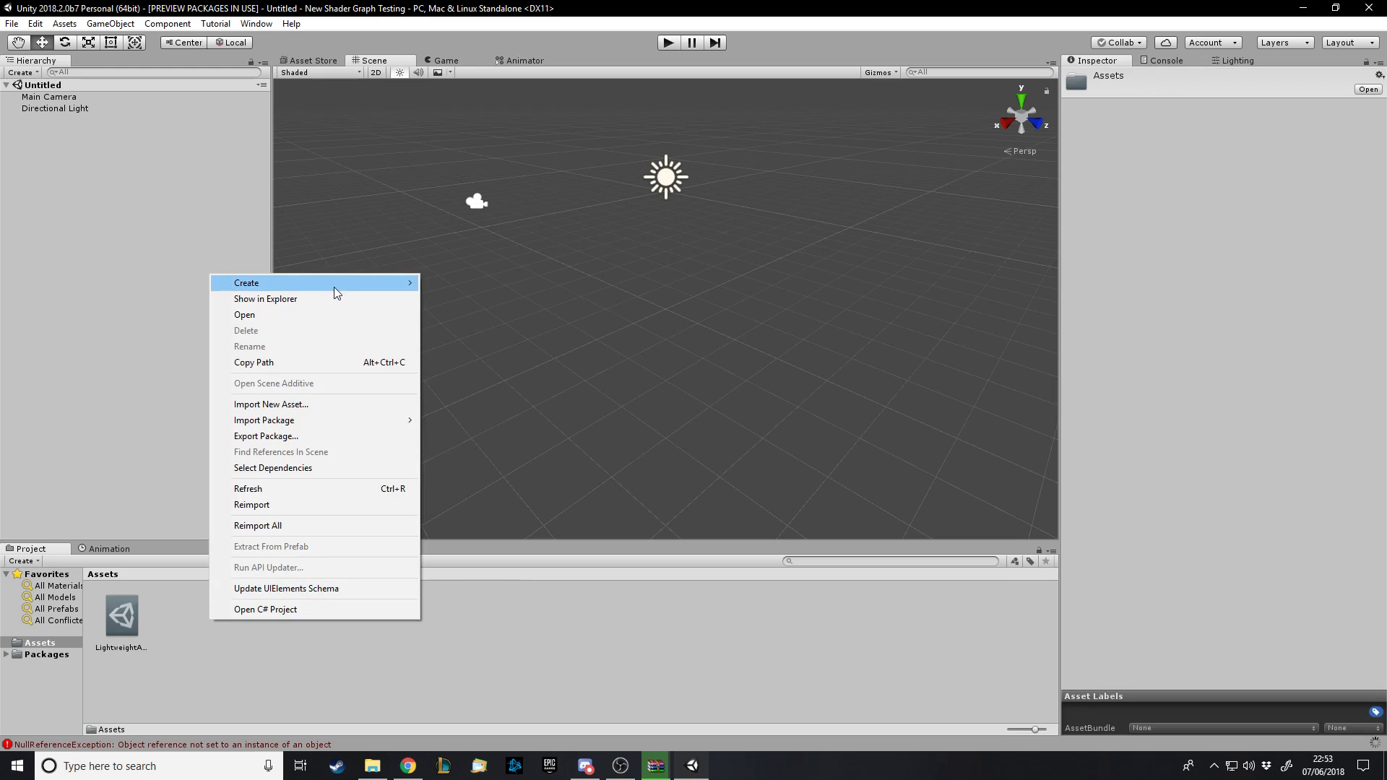
mouse_move(333, 287)
left_click(488, 336)
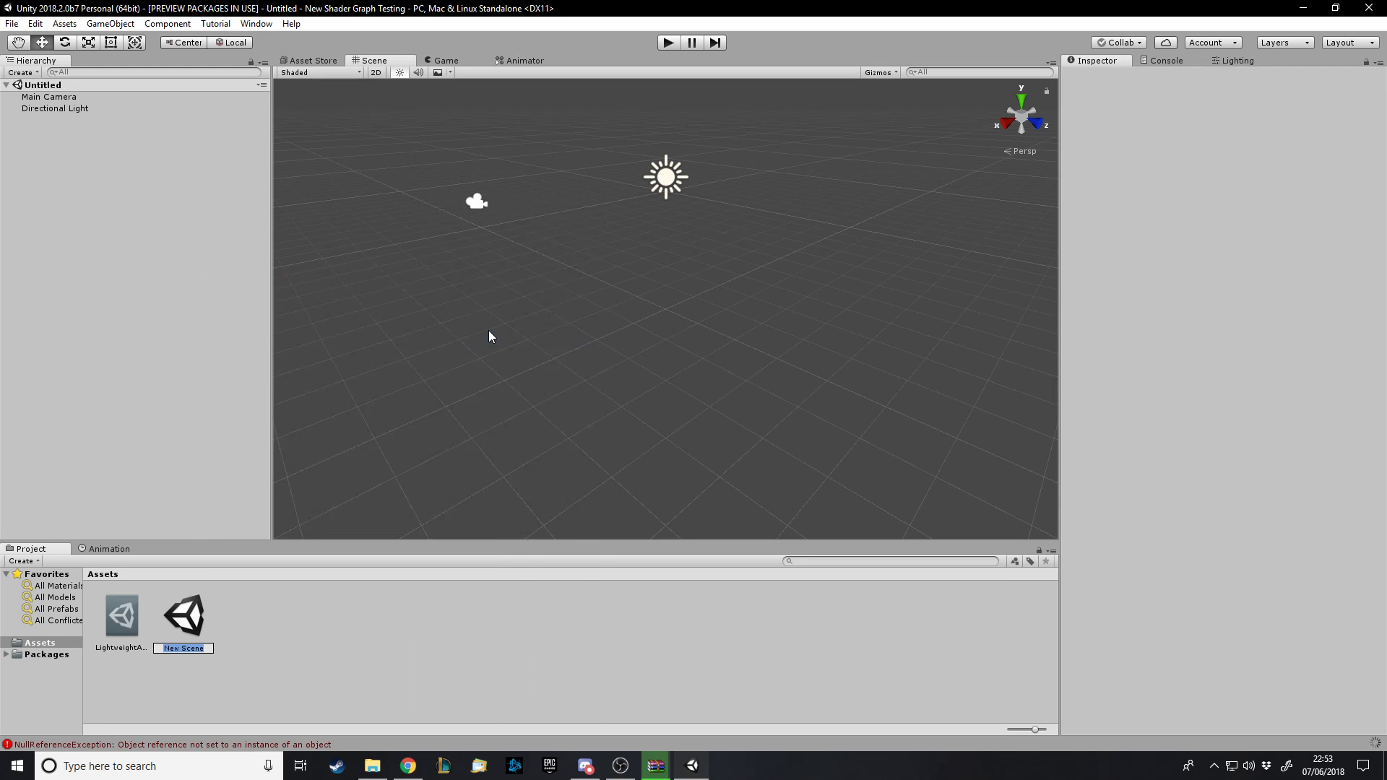
type("Test")
key("Return")
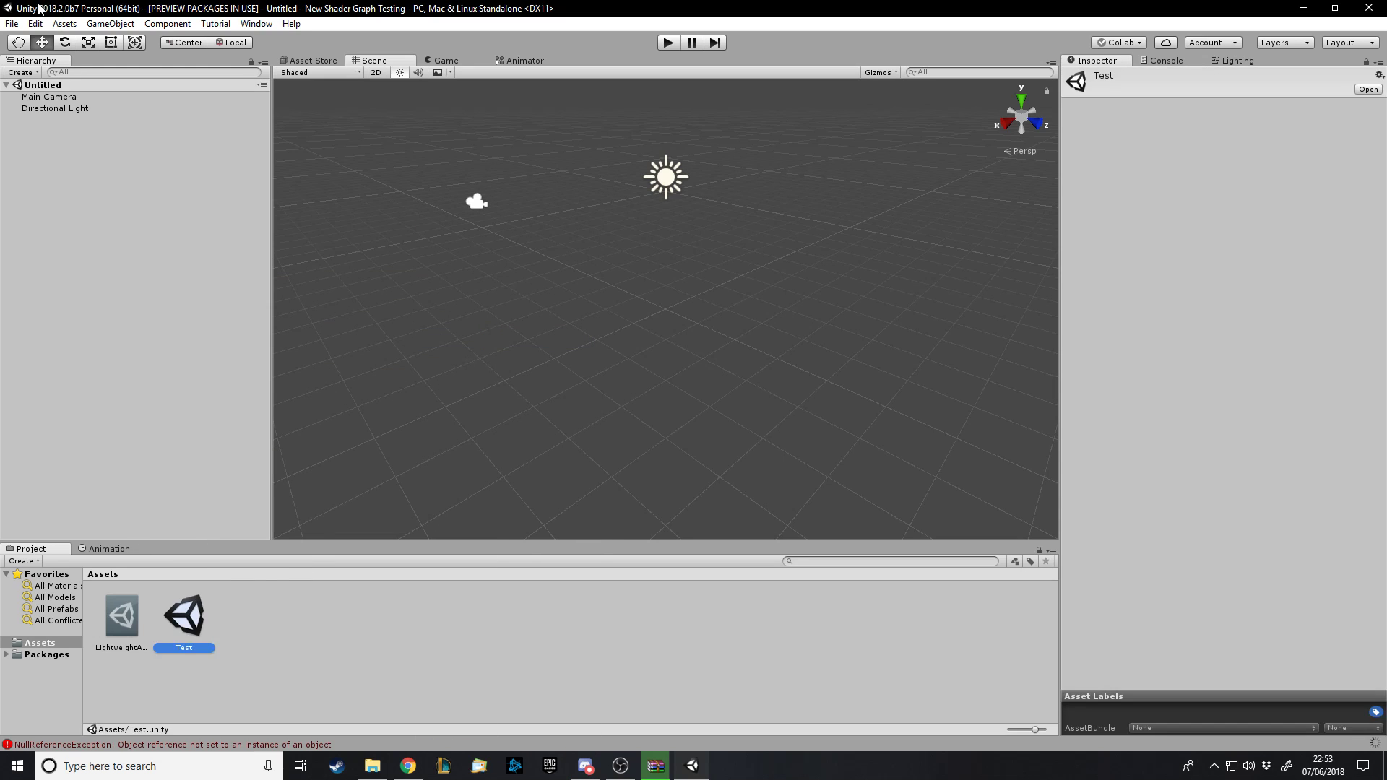
- Assign the LightweightAsset as the Scriptable Render Pipeline Settings in Project Settings > Graphics
left_click(13, 23)
mouse_move(39, 27)
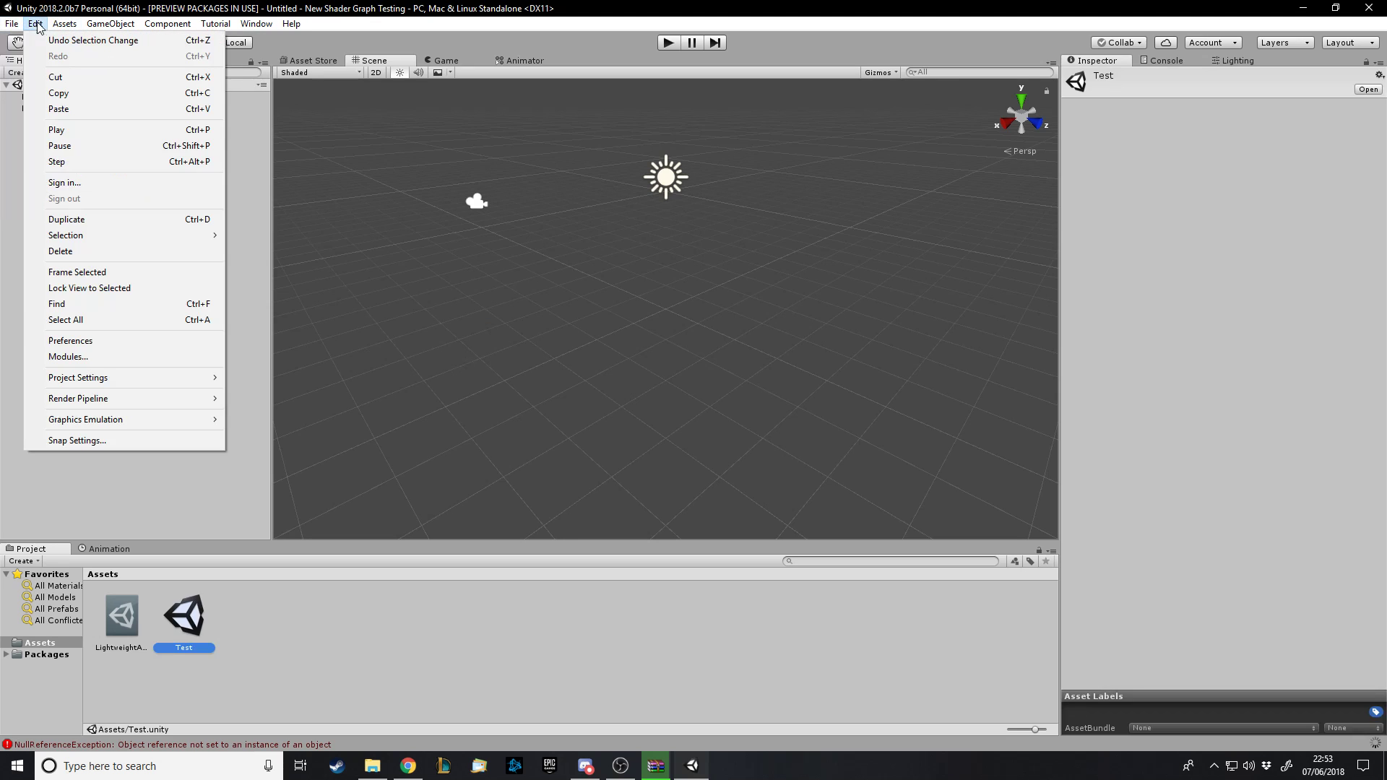
mouse_move(205, 382)
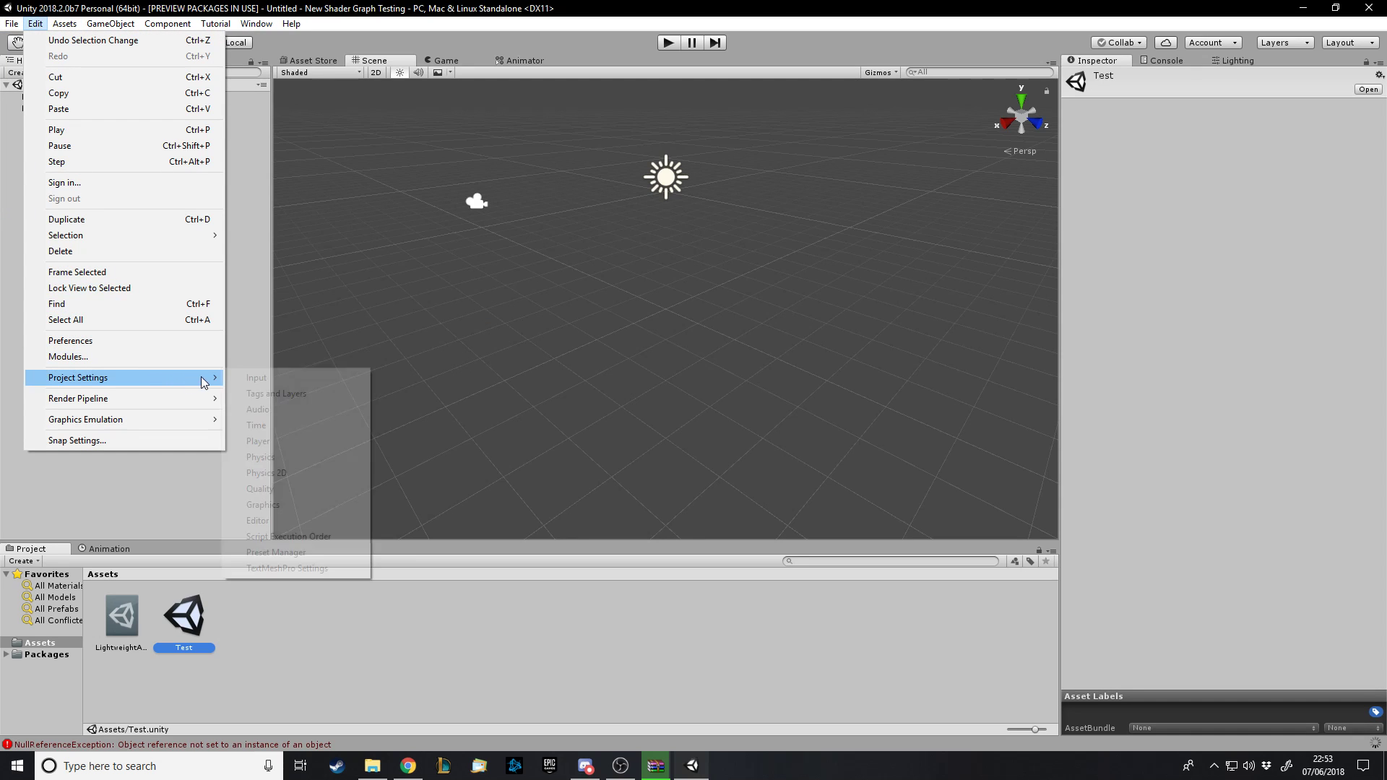
left_click(266, 486)
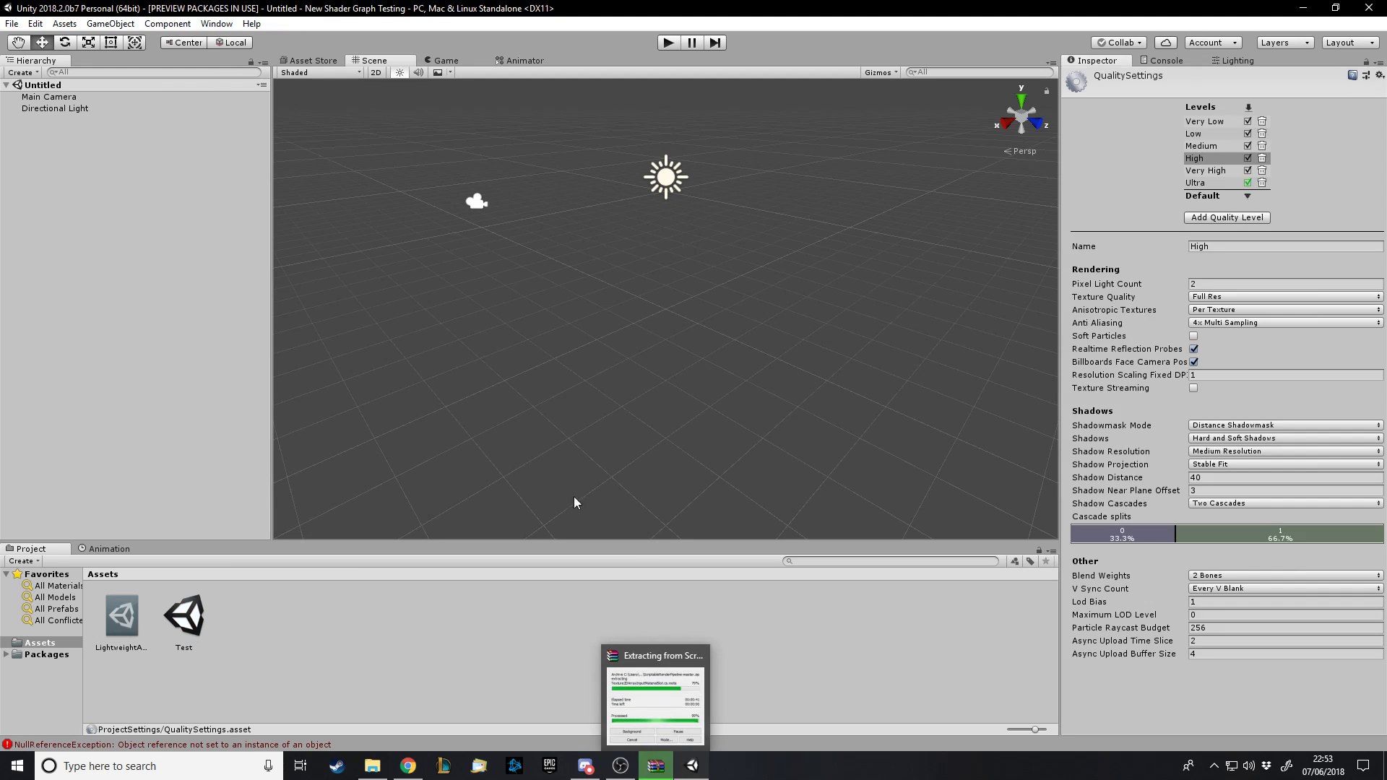
left_click(65, 23)
mouse_move(35, 23)
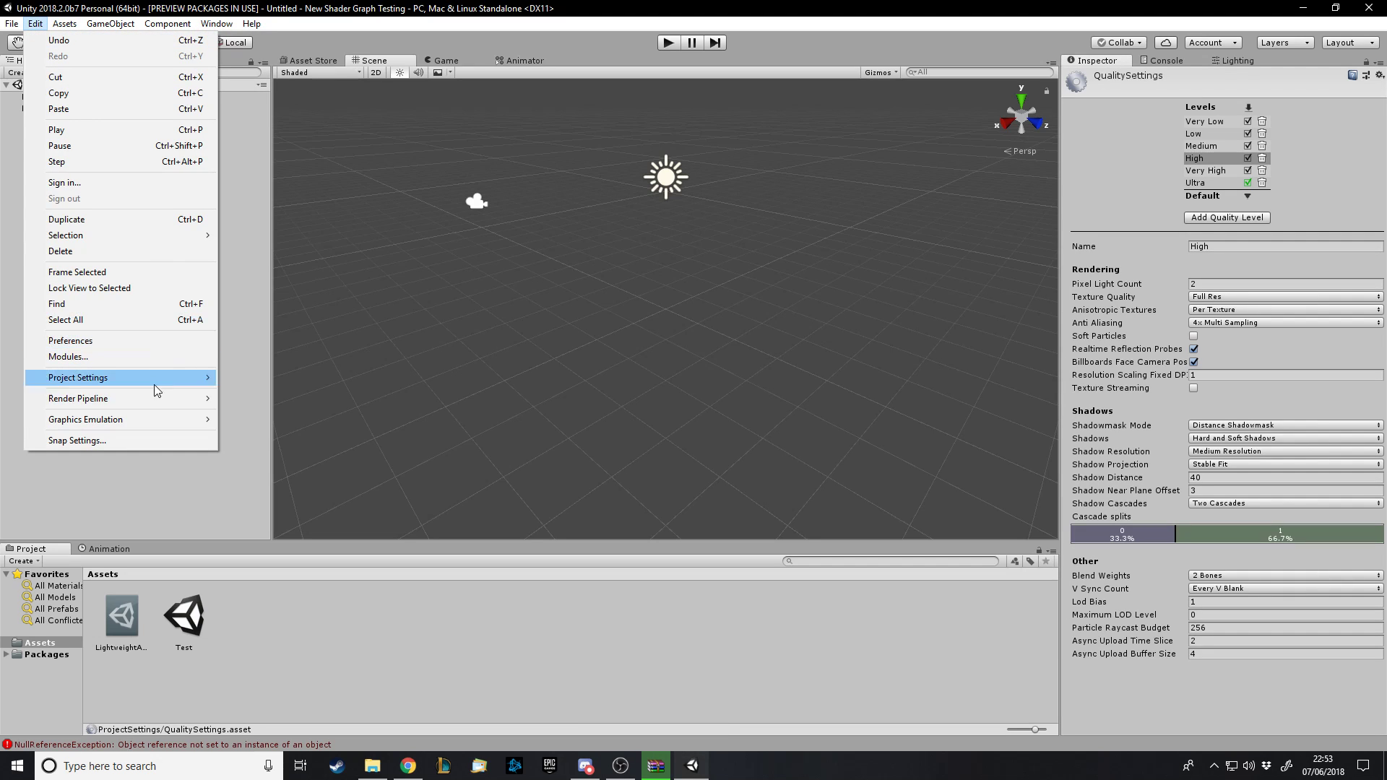
mouse_move(185, 377)
left_click(280, 506)
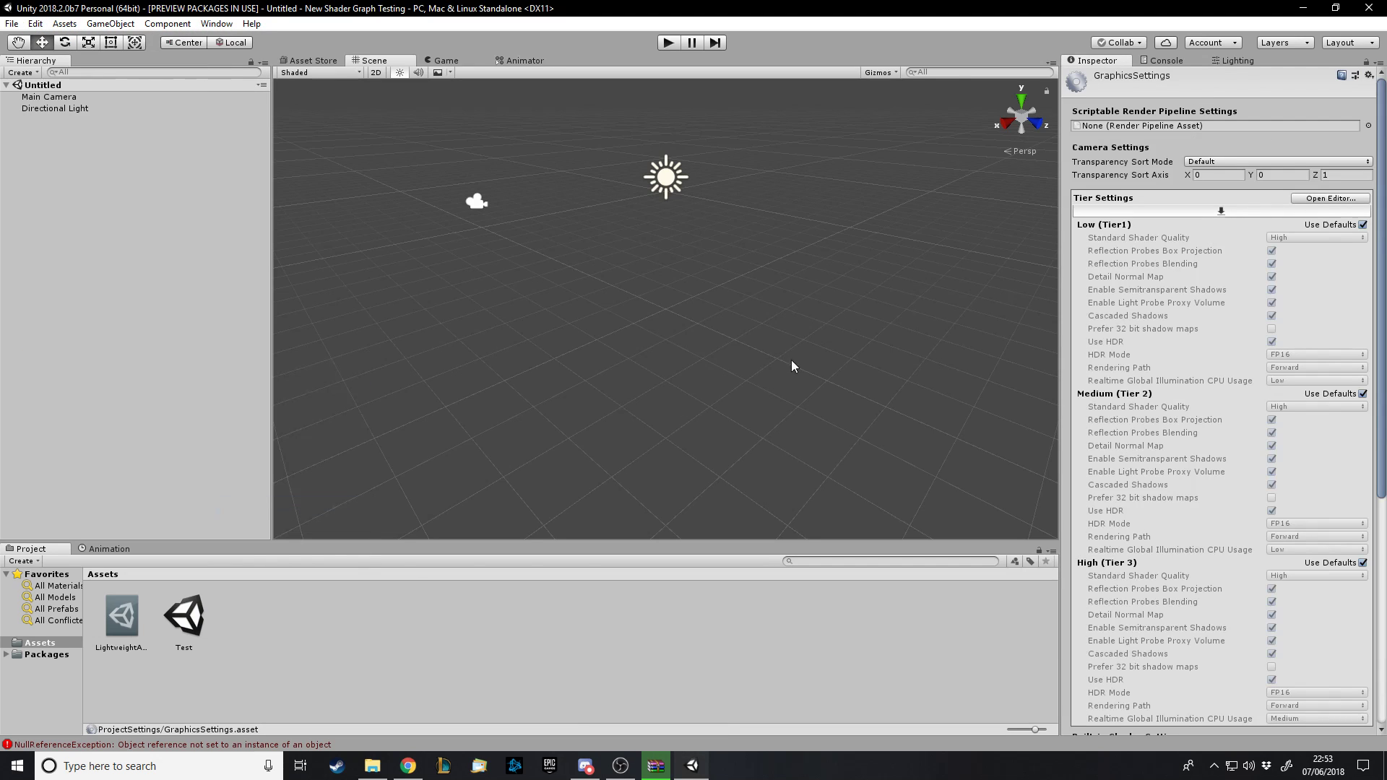
left_click_drag(126, 639, 1215, 126)
- Add a Sphere to the scene and preview it through the Game view
right_click(128, 156)
mouse_move(186, 289)
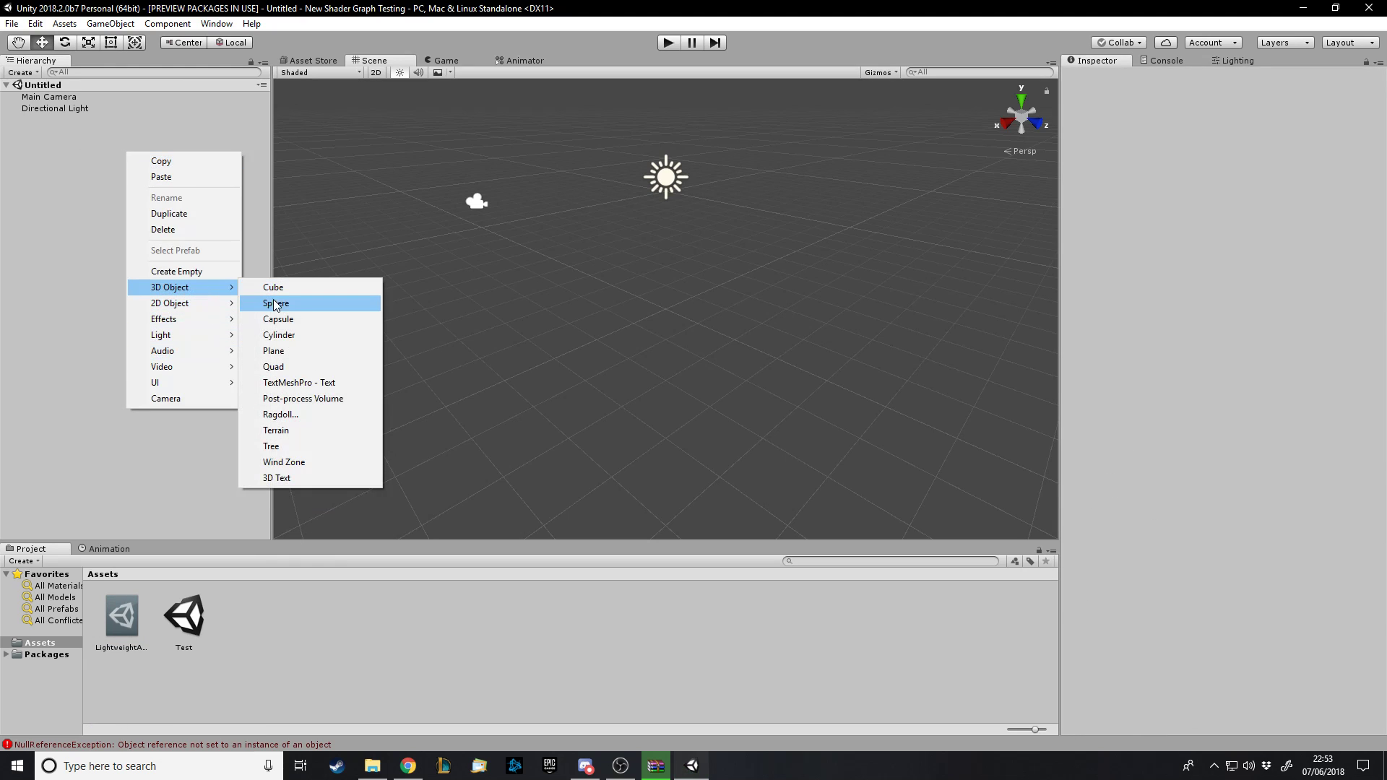
left_click(276, 303)
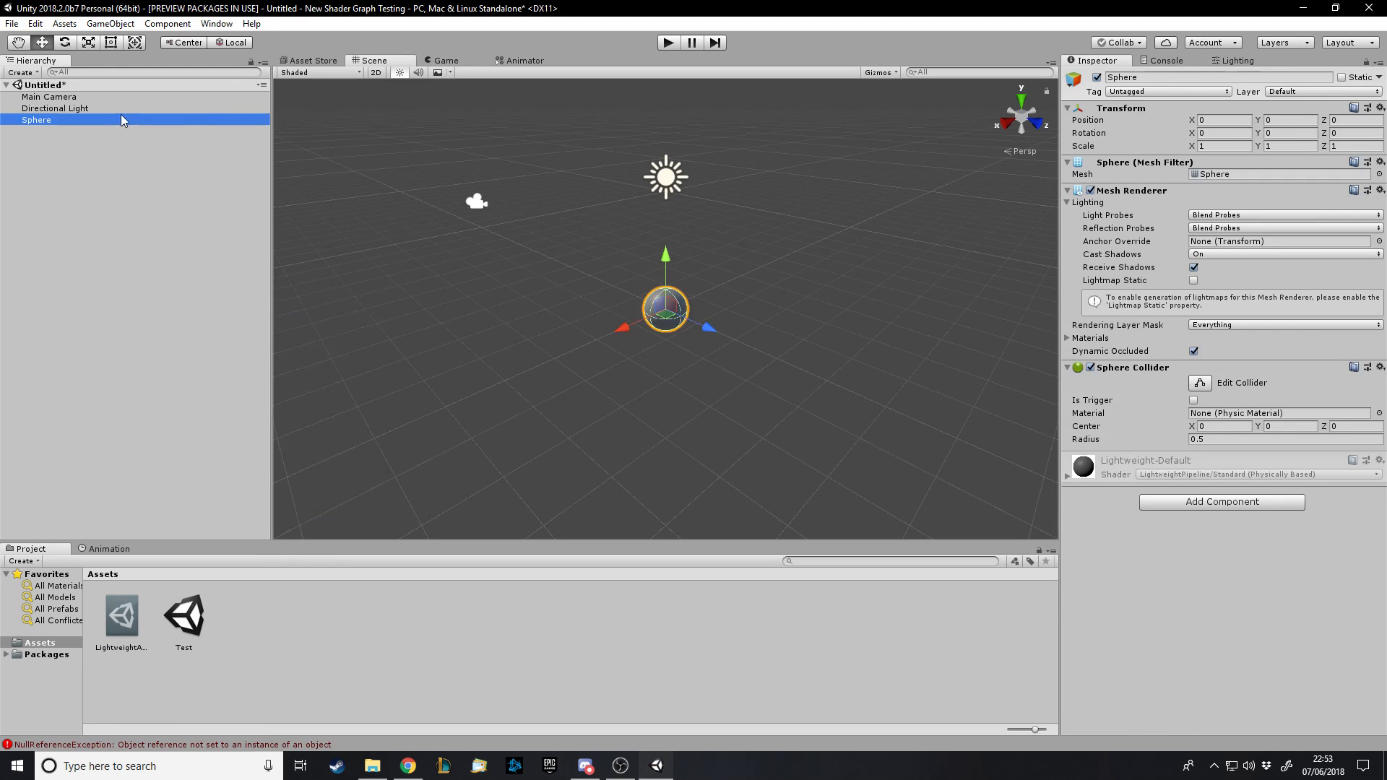
left_click(454, 61)
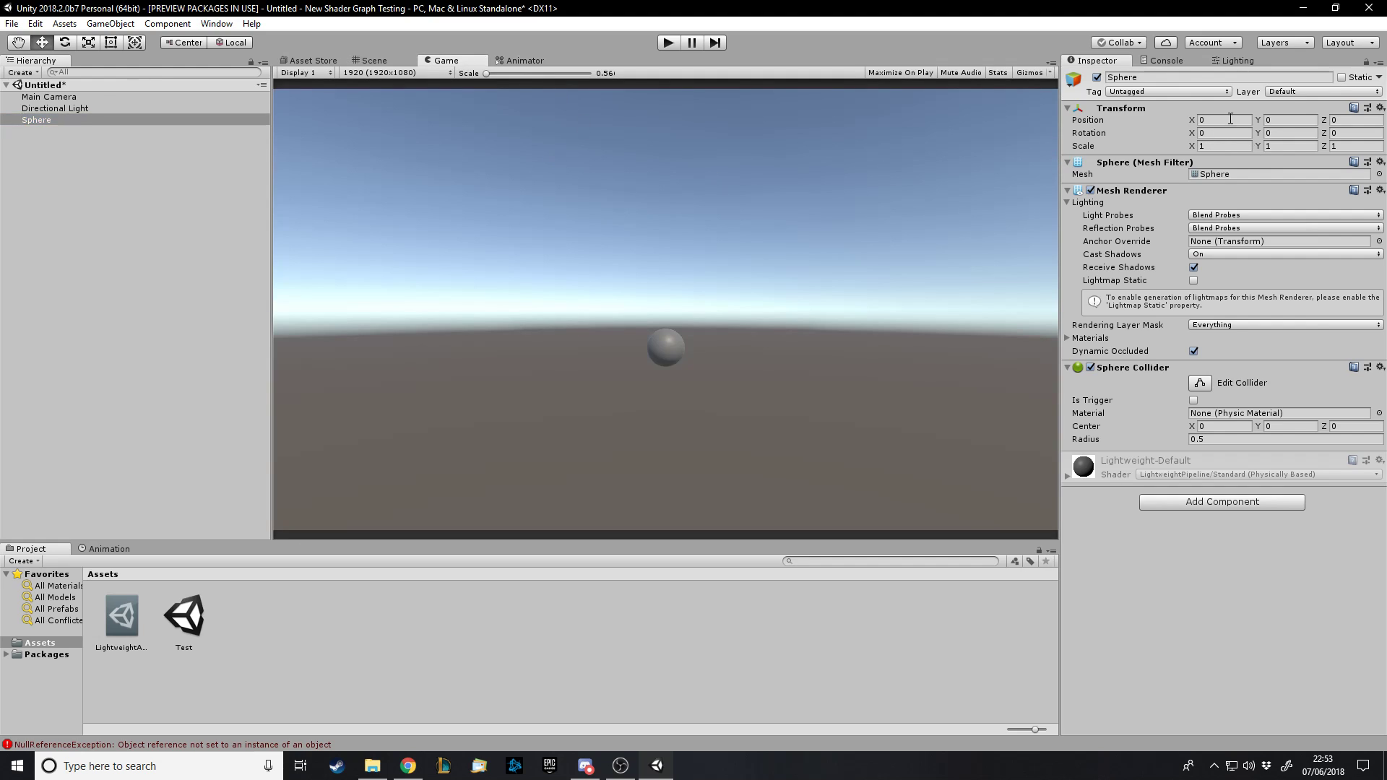
- Scale the sphere to 5 on all axes and move it to Y 1.11, Z -2.97
left_click(1229, 146)
type("5")
key("Tab")
type("5")
left_click(1342, 146)
type("5")
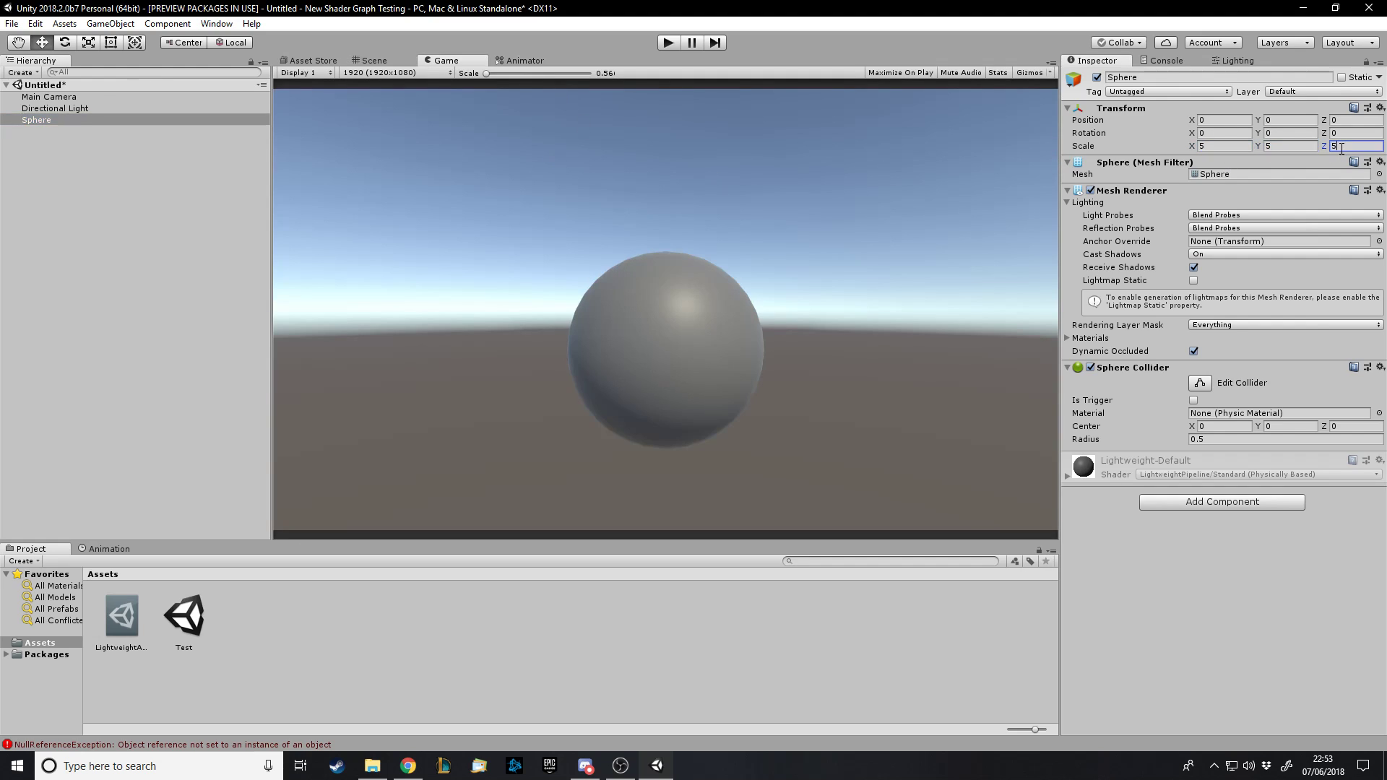
left_click_drag(1258, 120, 737, 272)
- Return to the Scene view, orbit around the sphere and deselect it
left_click(369, 59)
left_click_drag(650, 325, 729, 311, "alt")
left_click(274, 631)
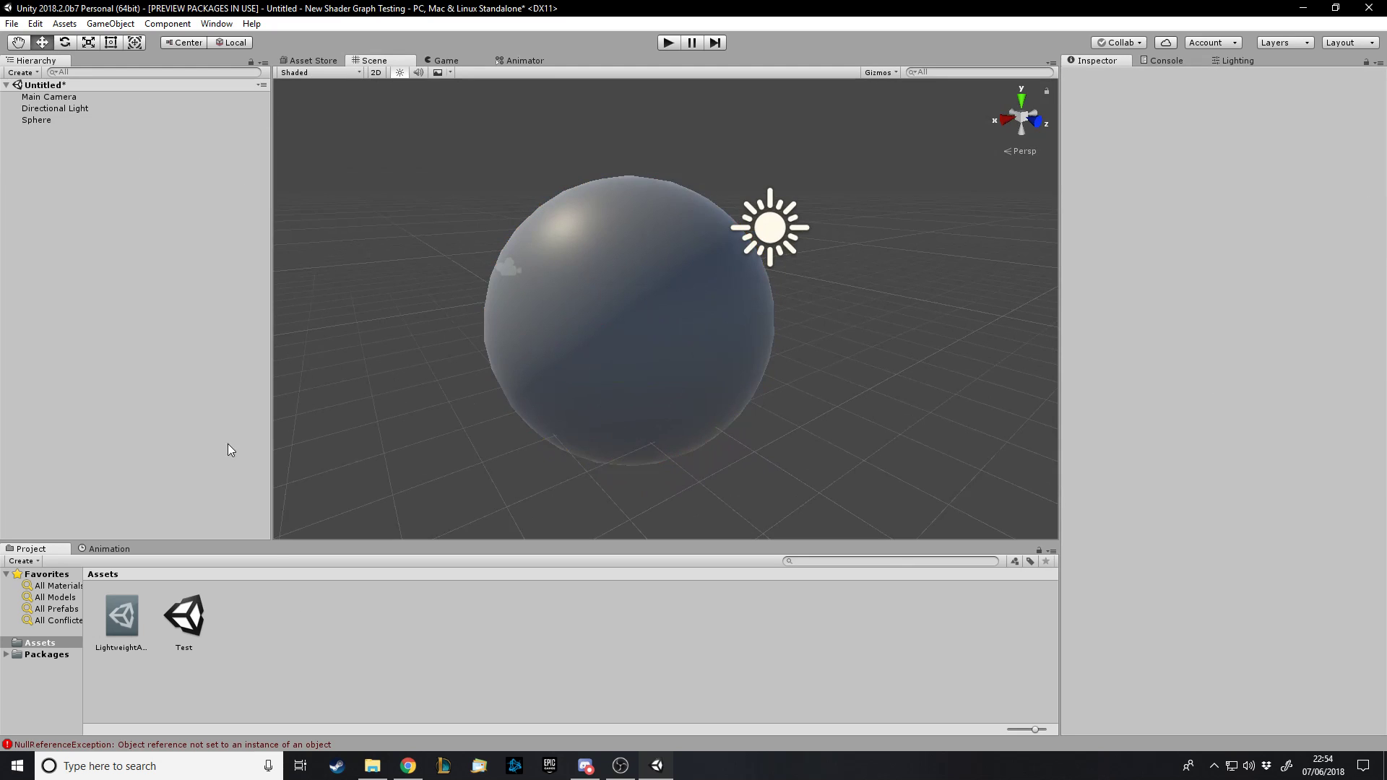
- Delete the downloaded pipeline zip file from the Downloads folder
left_click(373, 765)
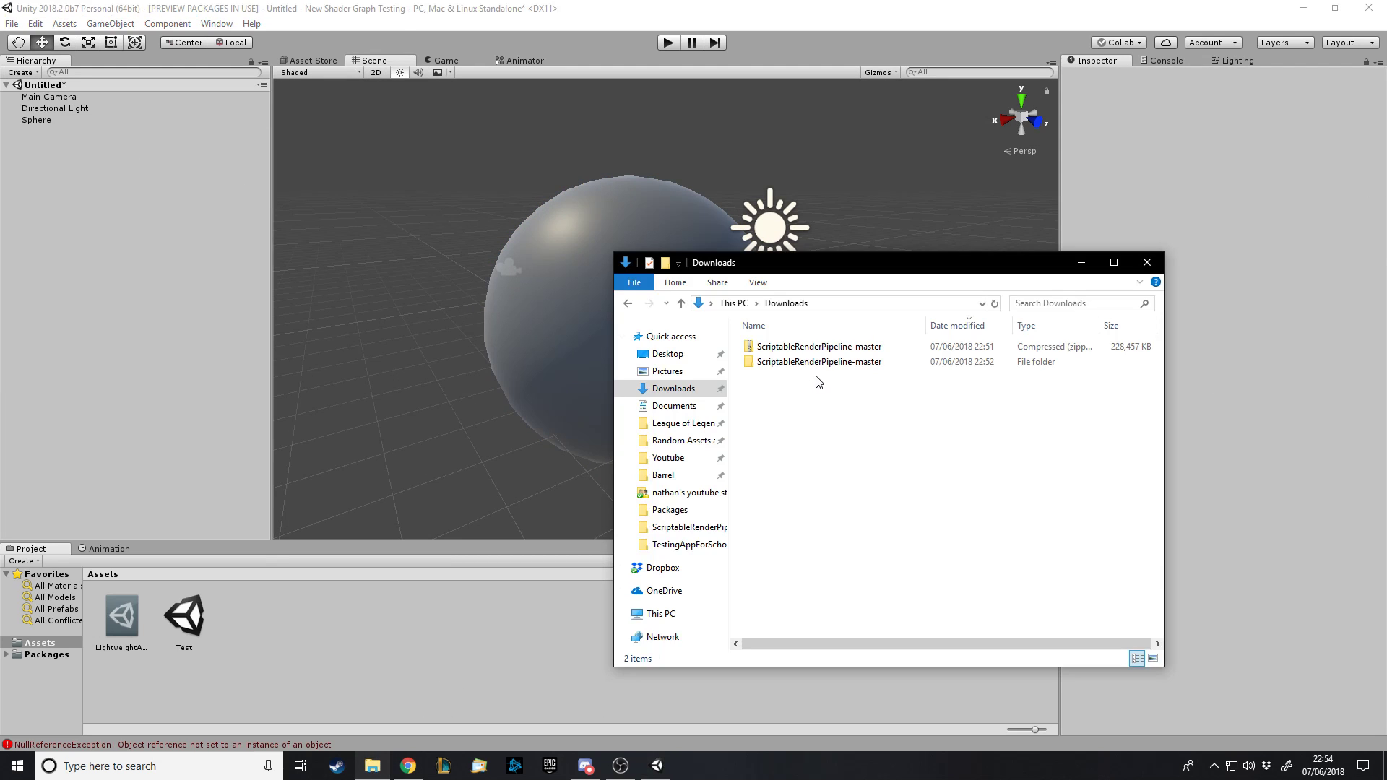
left_click(823, 349)
key("Delete")
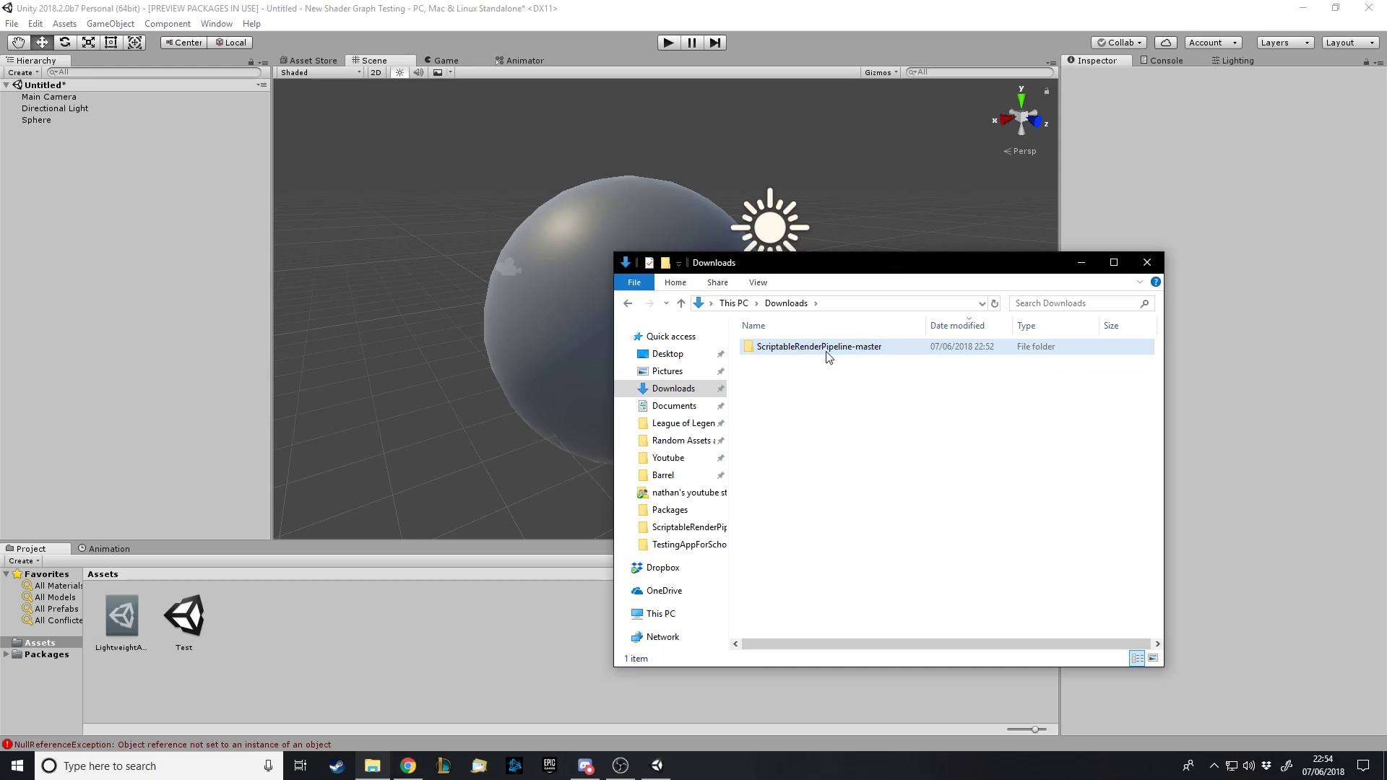
- In the extracted ScriptableRenderPipeline-master folder, select the core, high-definition, lightweight and shadergraph package folders
double_click(824, 350)
double_click(823, 350)
left_click_drag(825, 631, 867, 336)
left_click(813, 614)
left_click(842, 408)
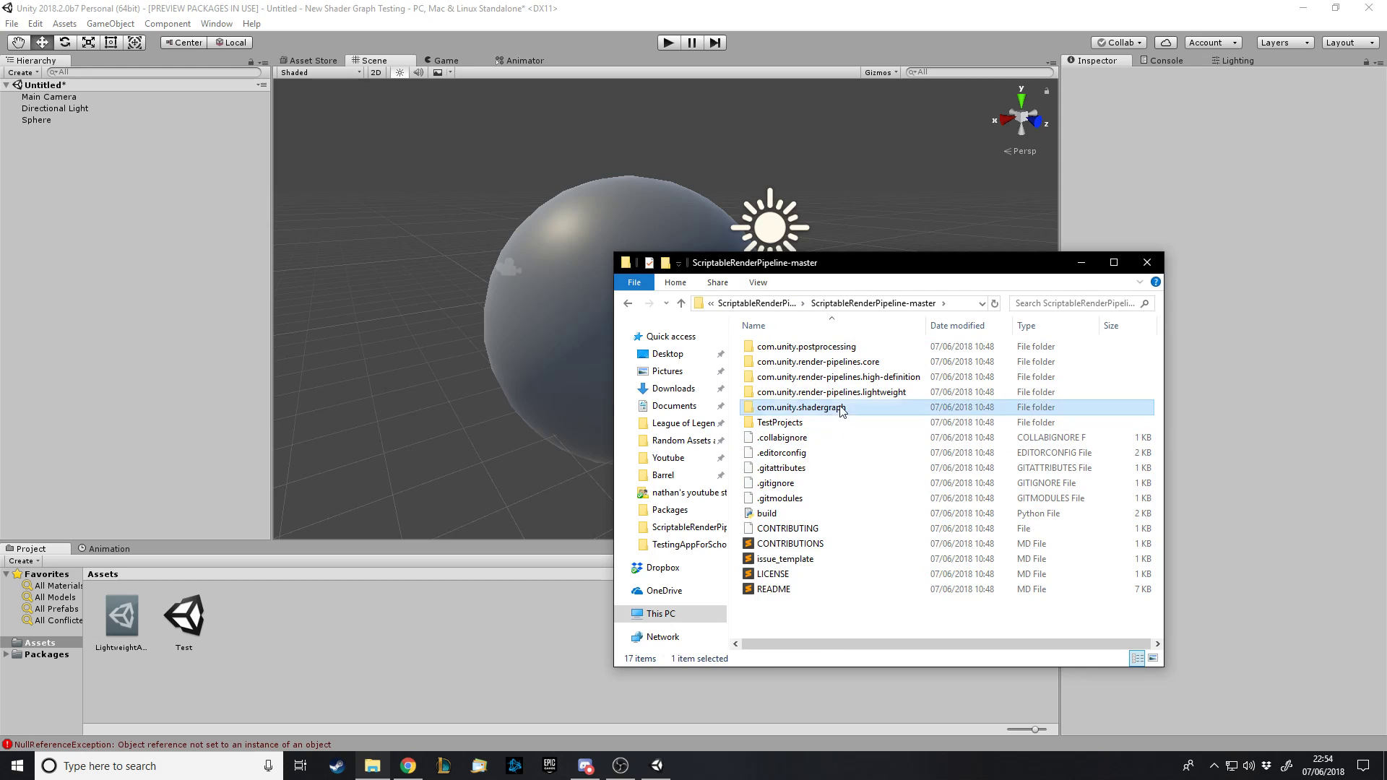
left_click(844, 362)
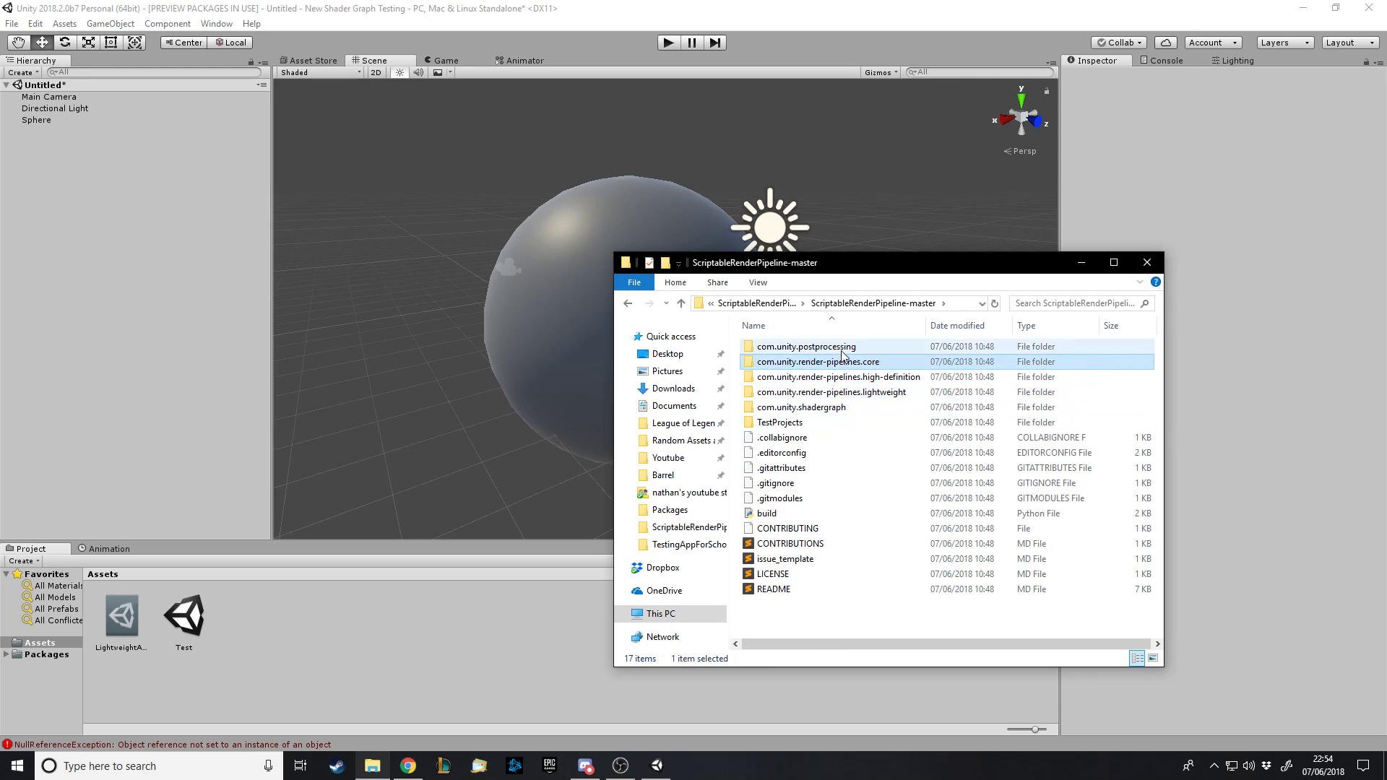
left_click(844, 407)
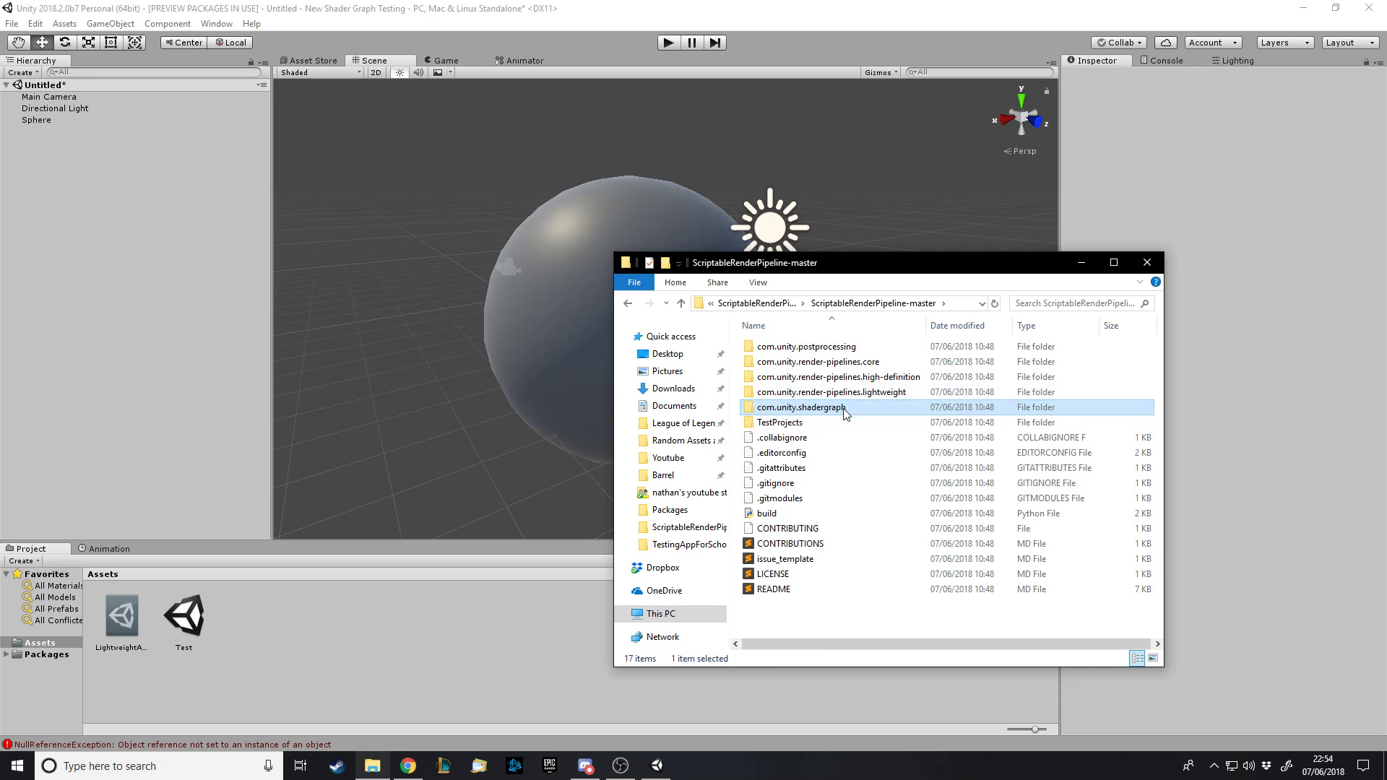
left_click(845, 394, "ctrl")
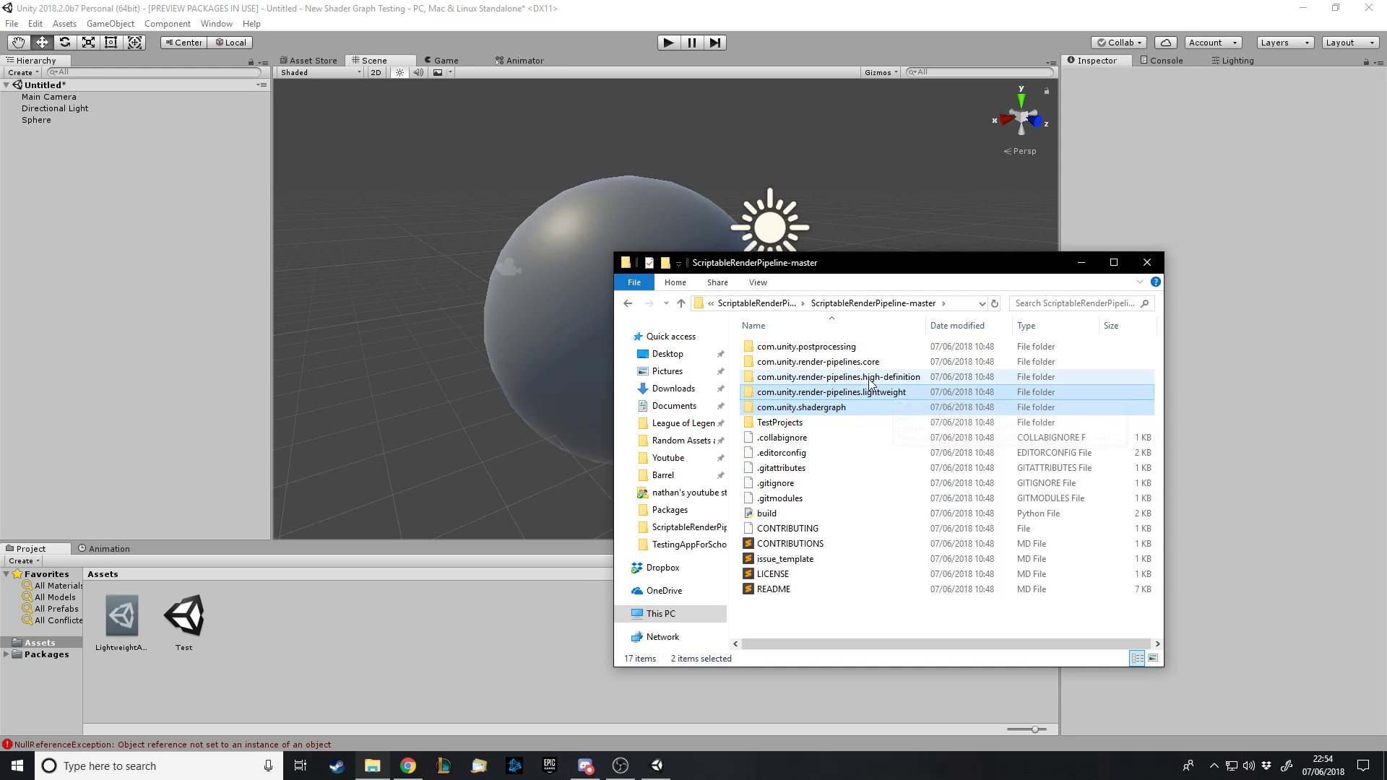
left_click(857, 373, "ctrl")
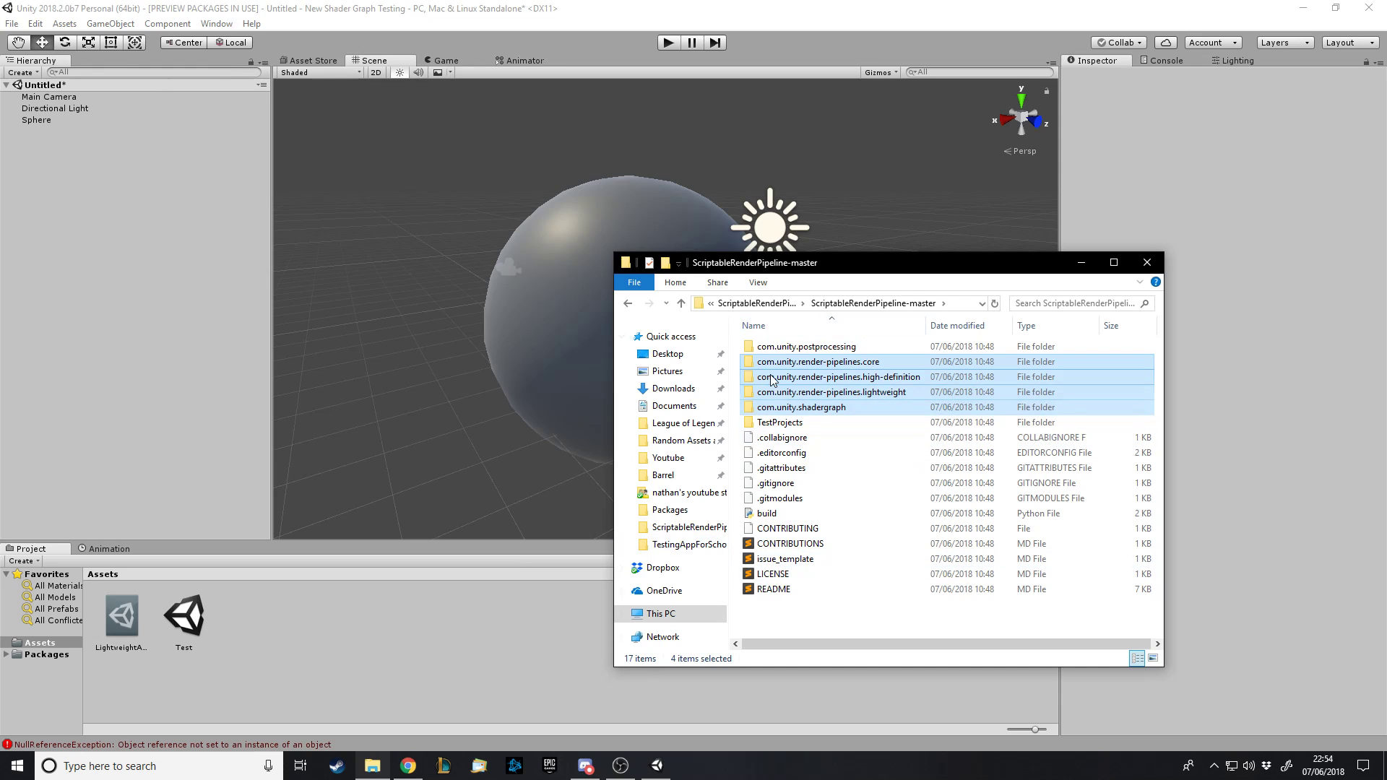
- Paste the four package folders into the New Shader Graph Testing project folder
left_click(723, 305)
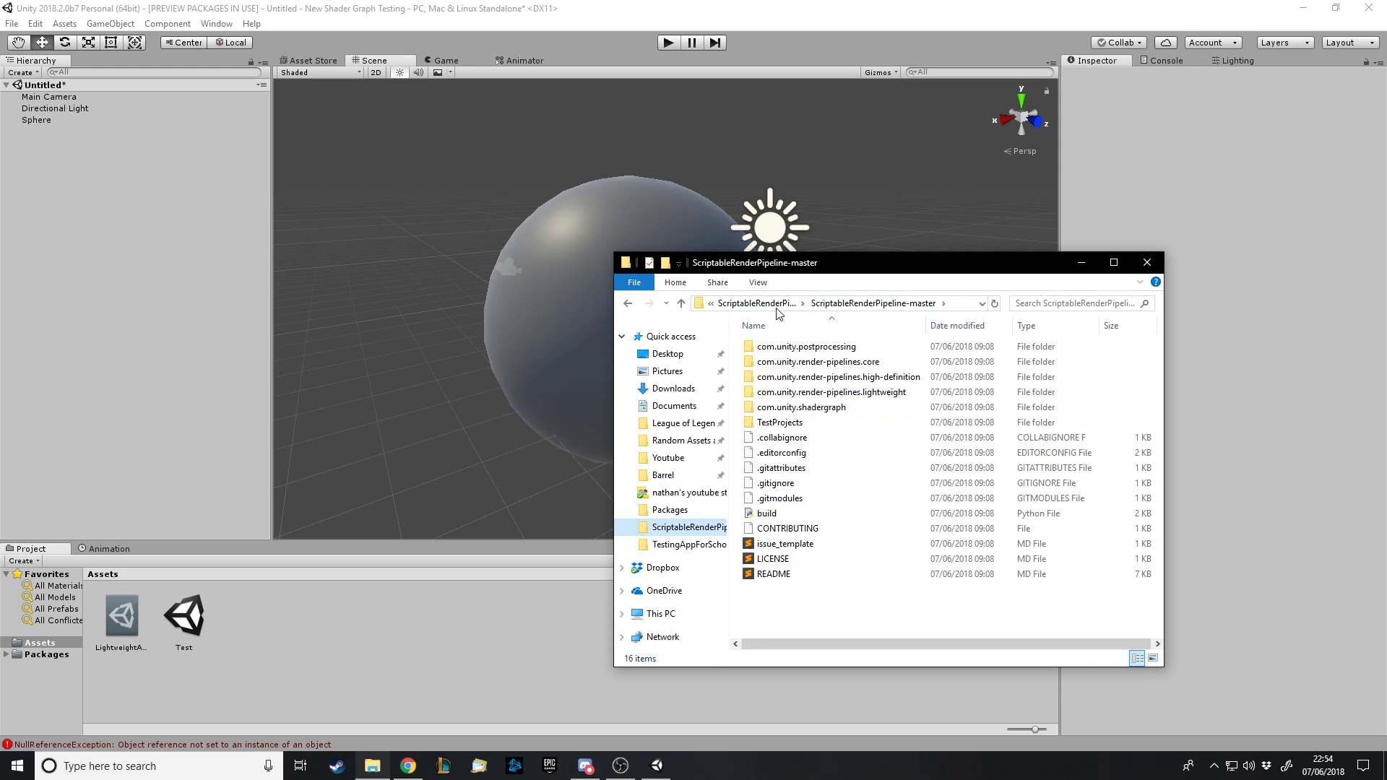
left_click(743, 304)
scroll(940, 477, "down", 2)
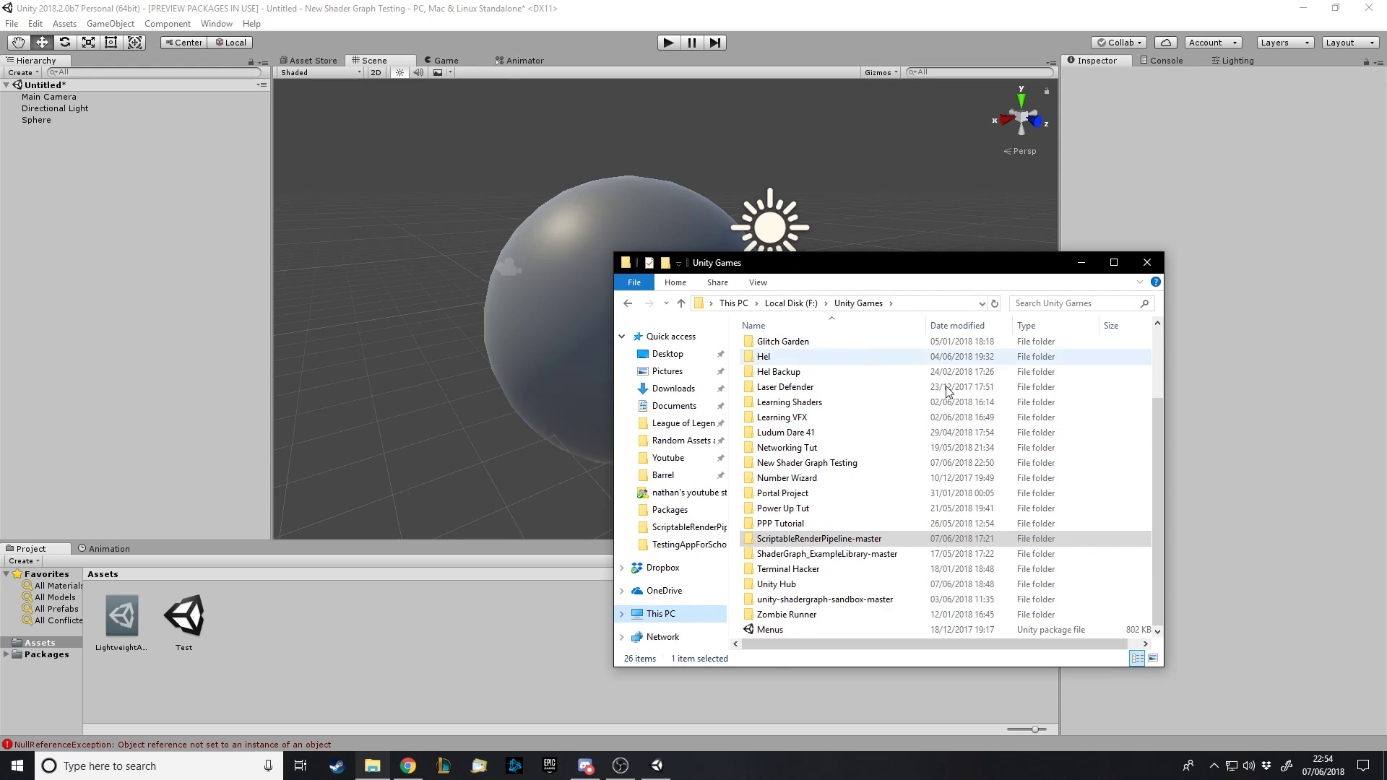
left_click(807, 464)
double_click(805, 468)
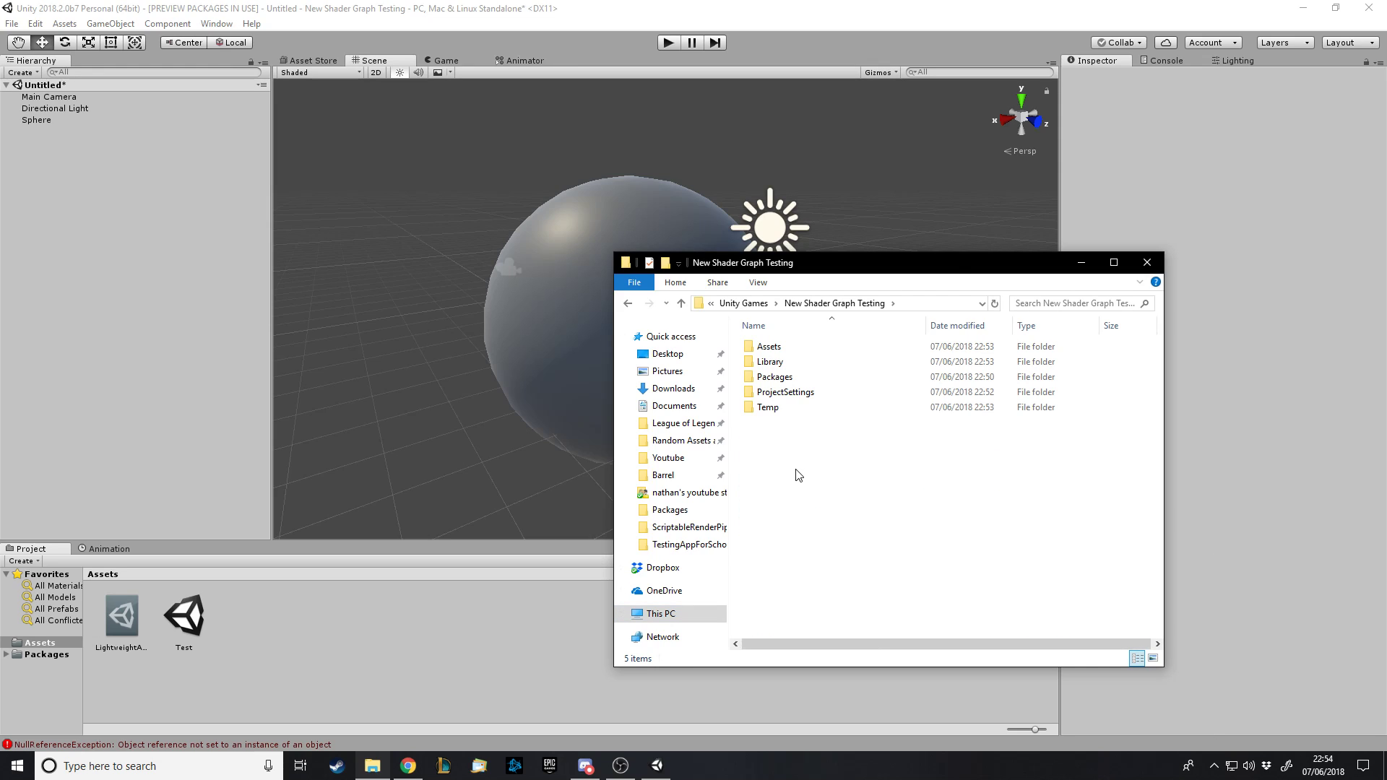
key("ctrl+v")
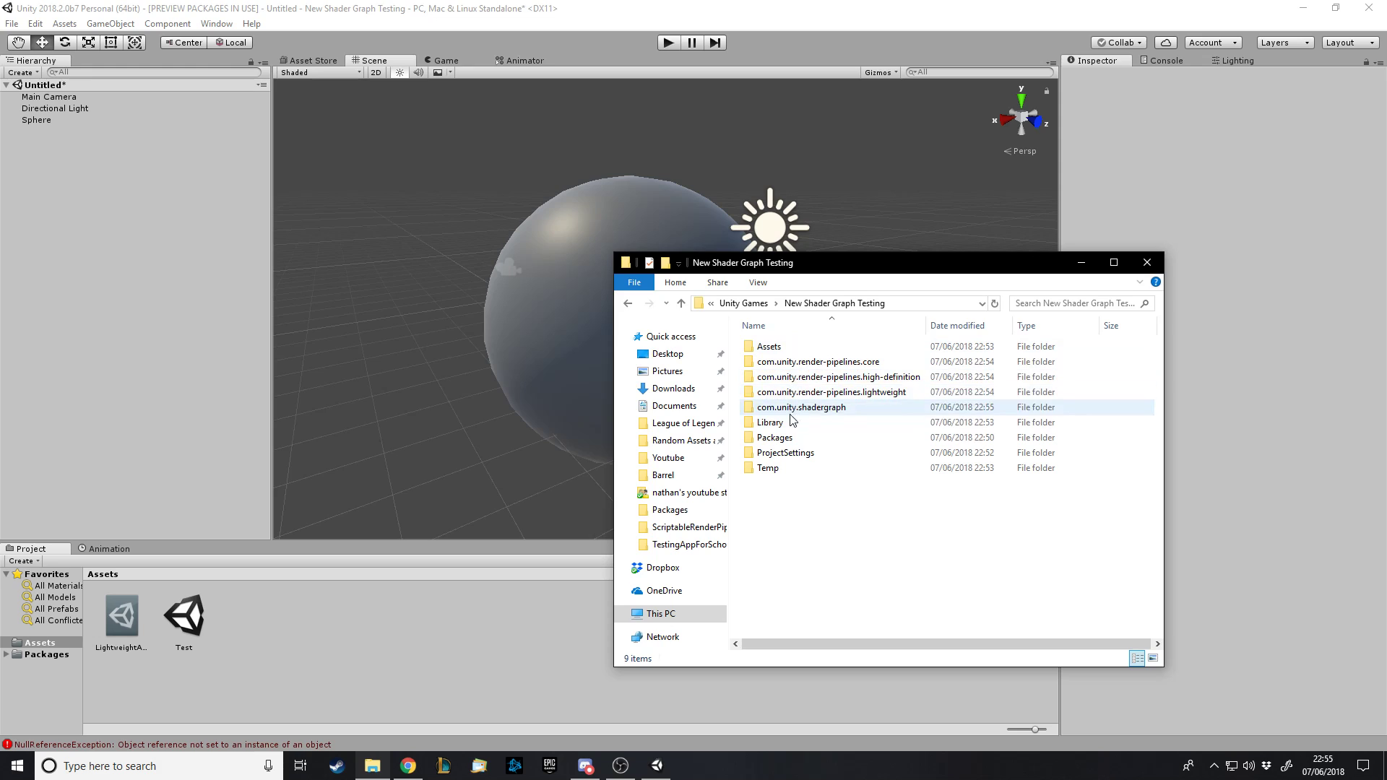
double_click(791, 438)
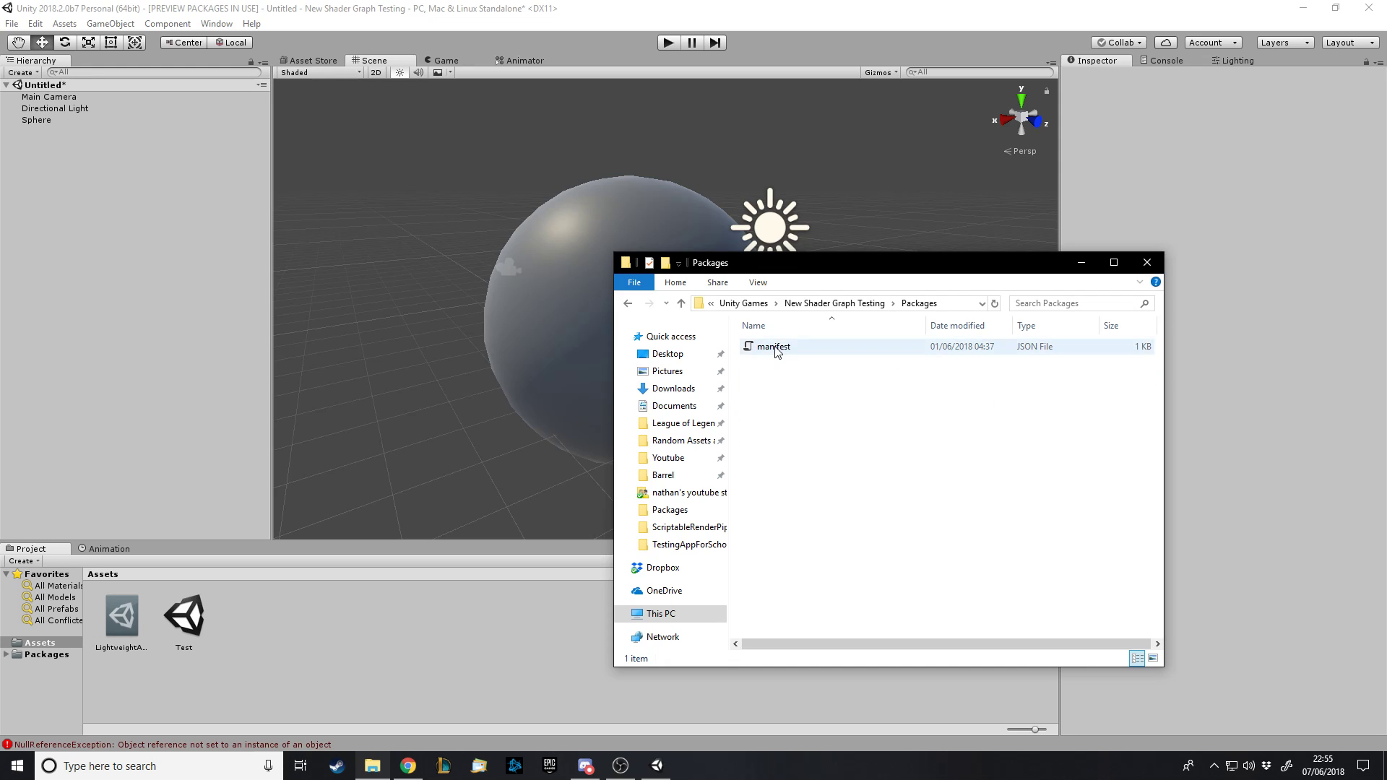
left_click(1044, 357)
right_click(842, 352)
mouse_move(711, 468)
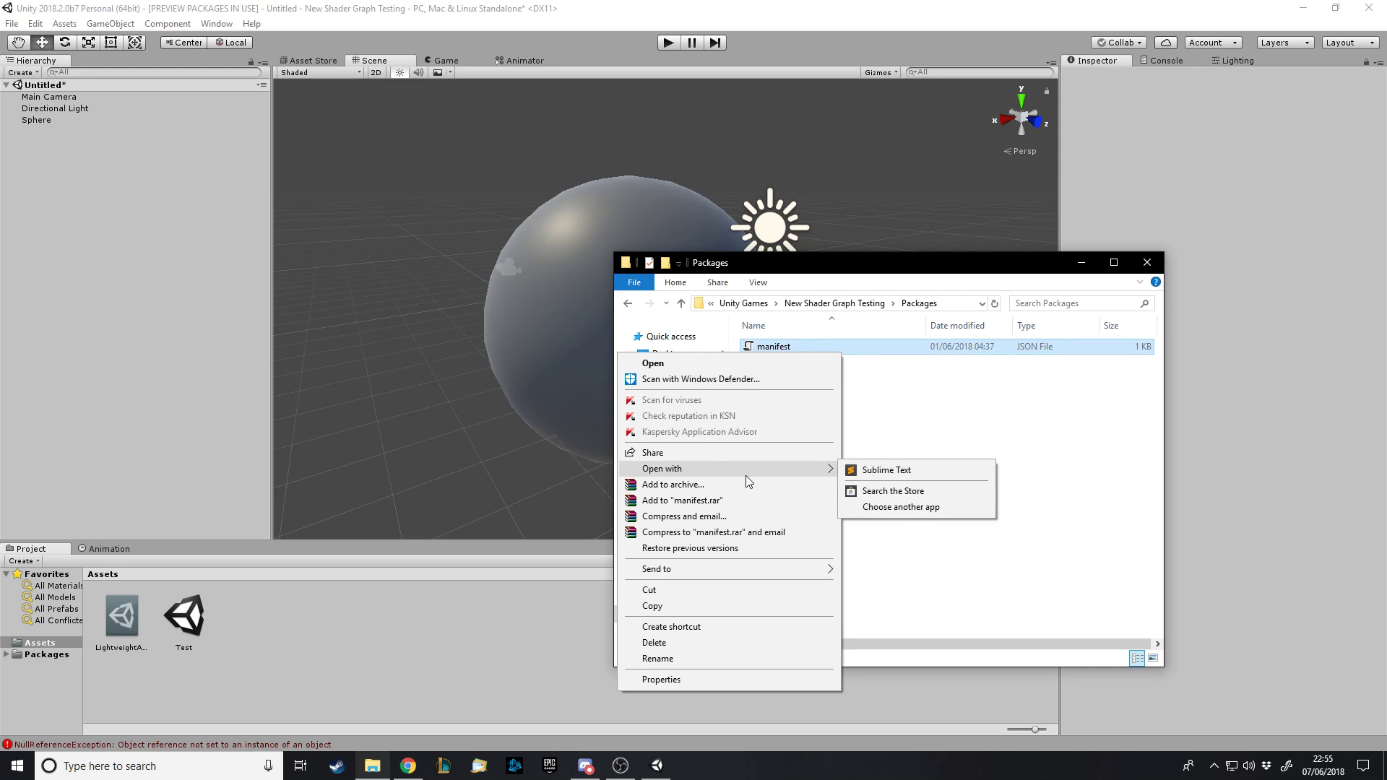
left_click(867, 471)
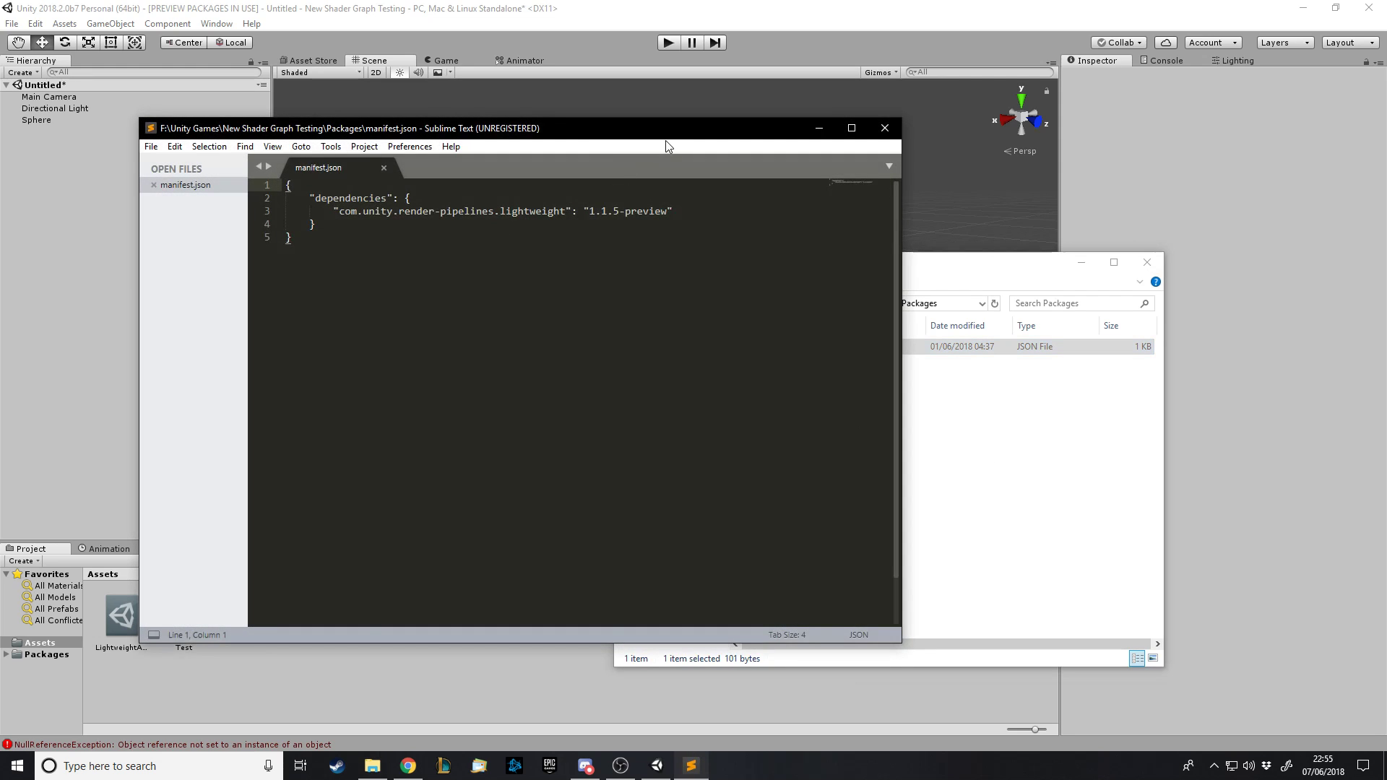
left_click_drag(667, 141, 800, 143)
left_click(801, 225)
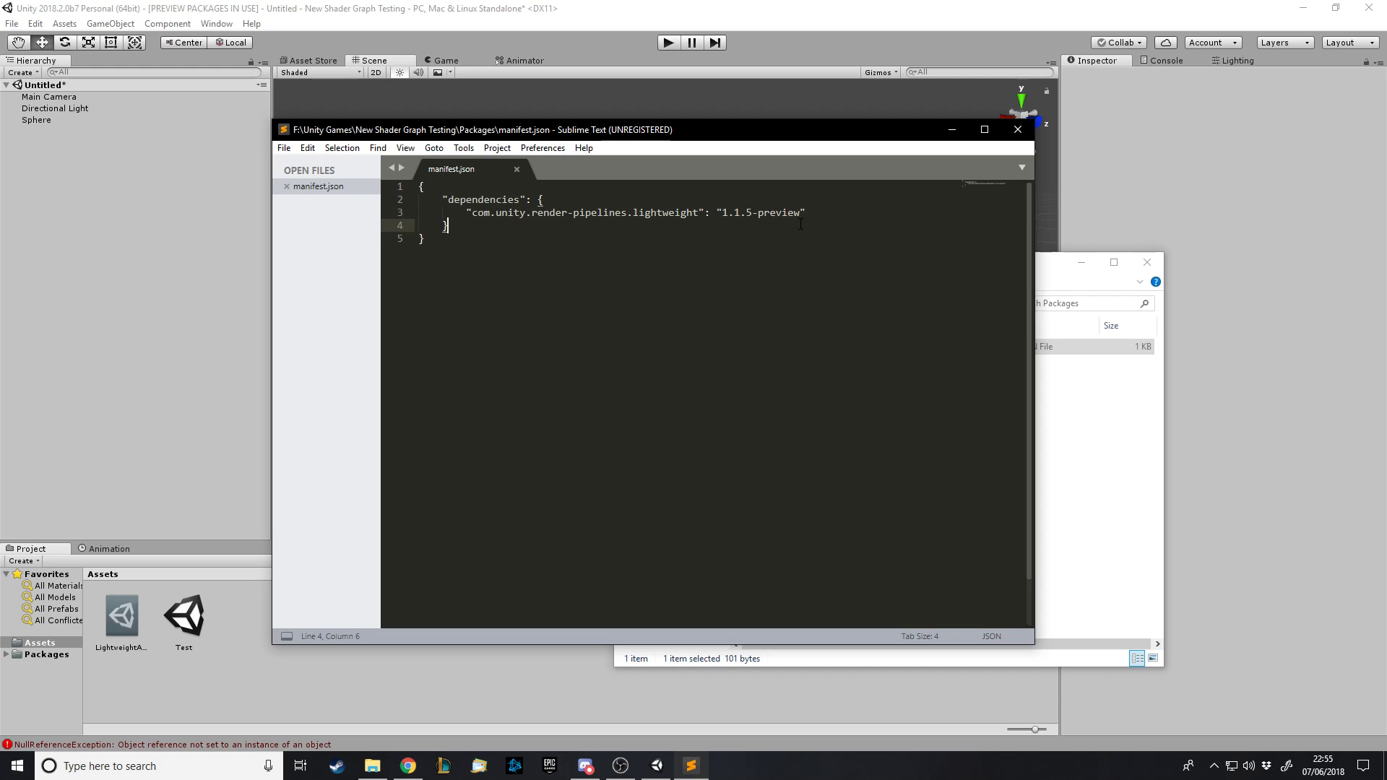
left_click_drag(805, 212, 391, 213)
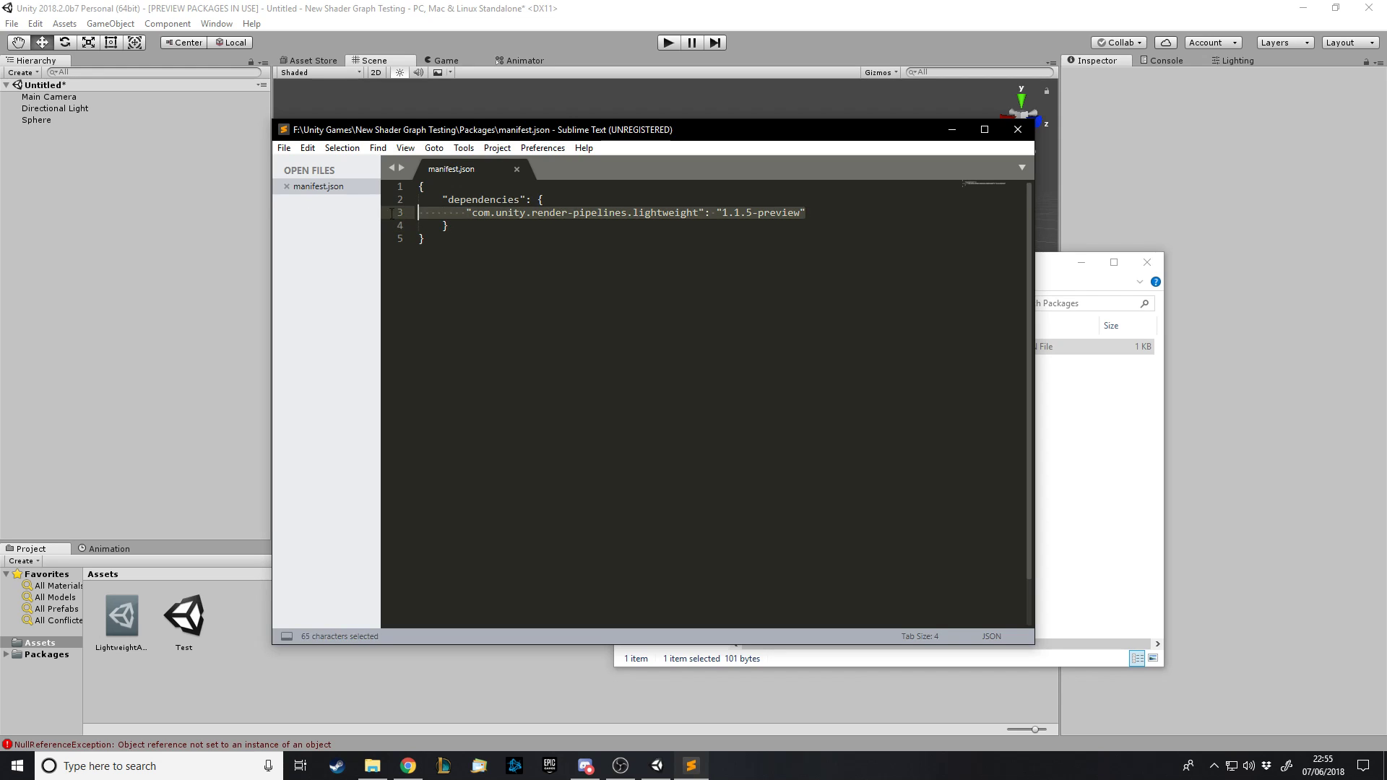
left_click(820, 213)
left_click_drag(776, 132, 847, 129)
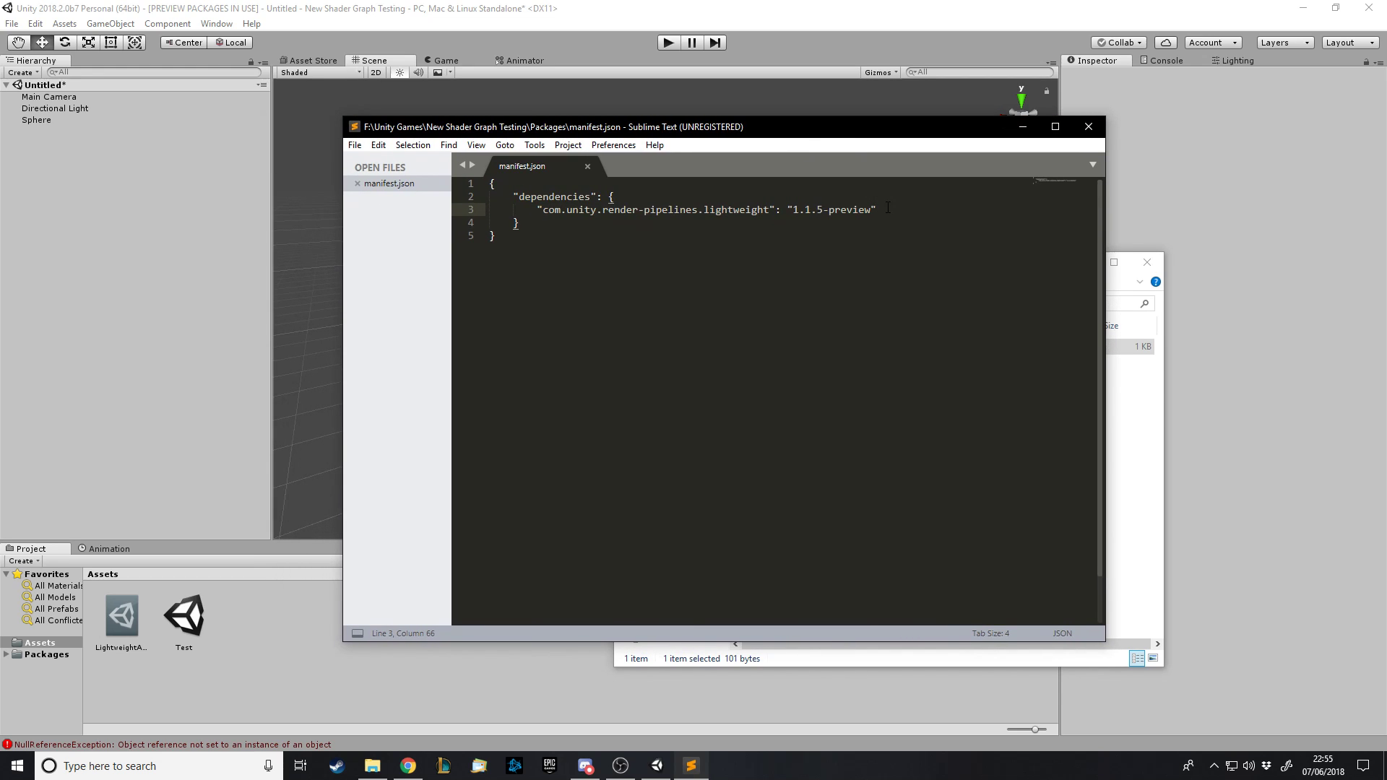
left_click_drag(888, 209, 495, 210)
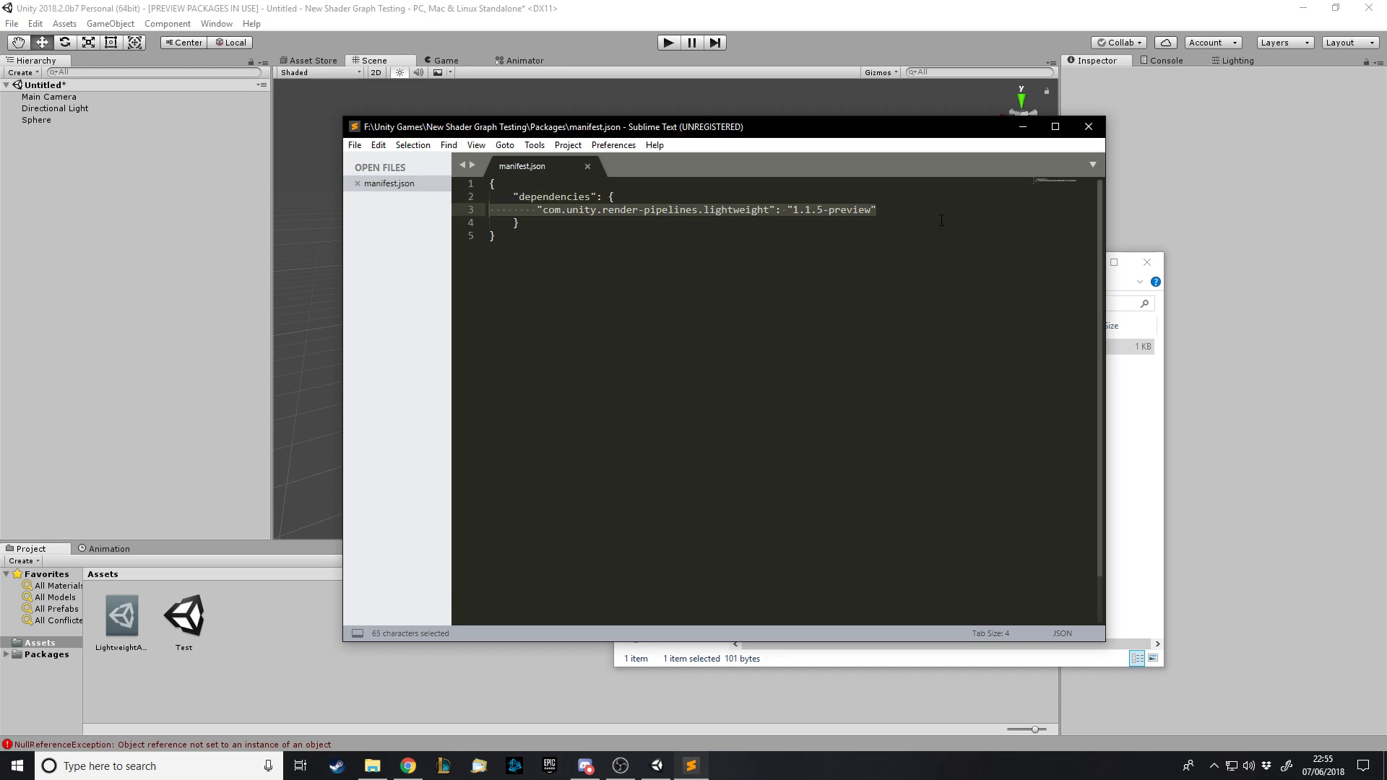
left_click(911, 214)
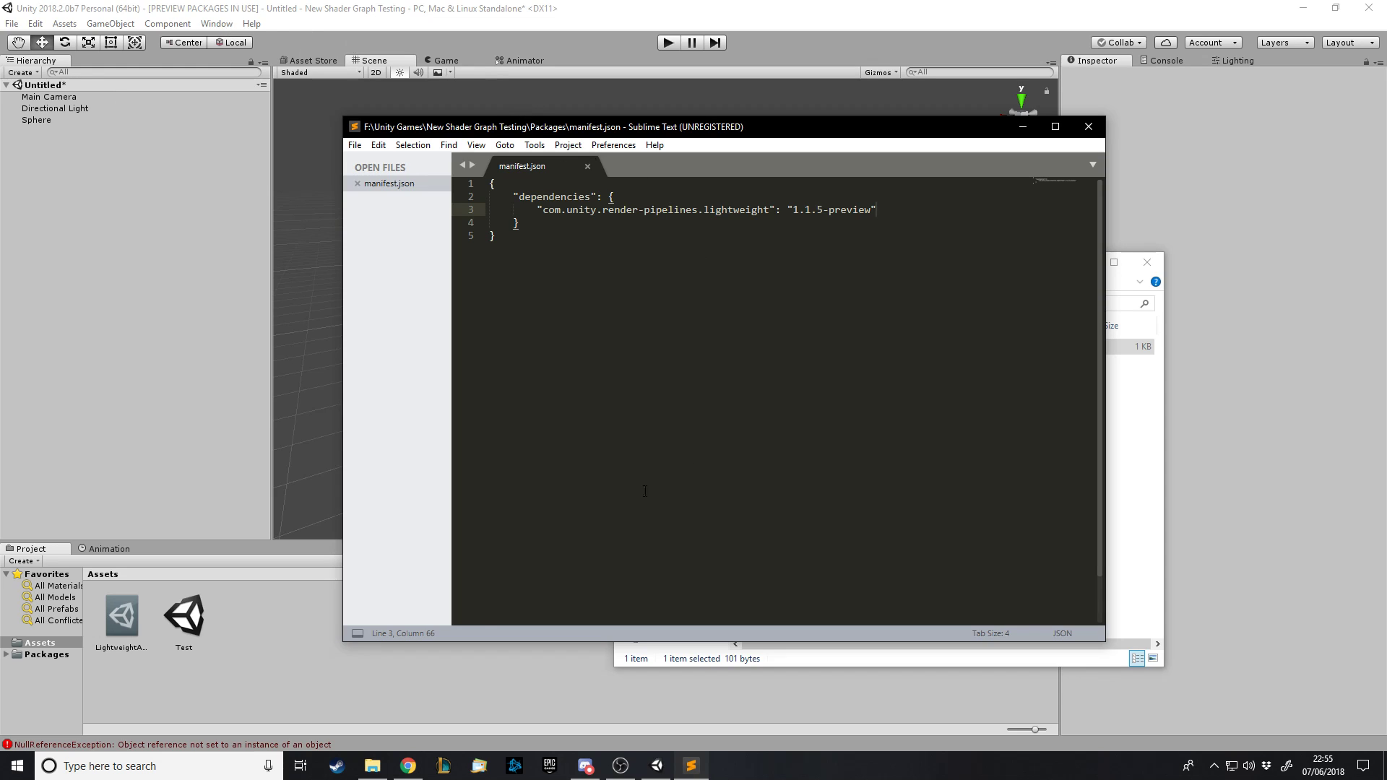
- Select the GraphicsTests example manifest text on the GitHub page
left_click(372, 764)
left_click(870, 544)
left_click(408, 766)
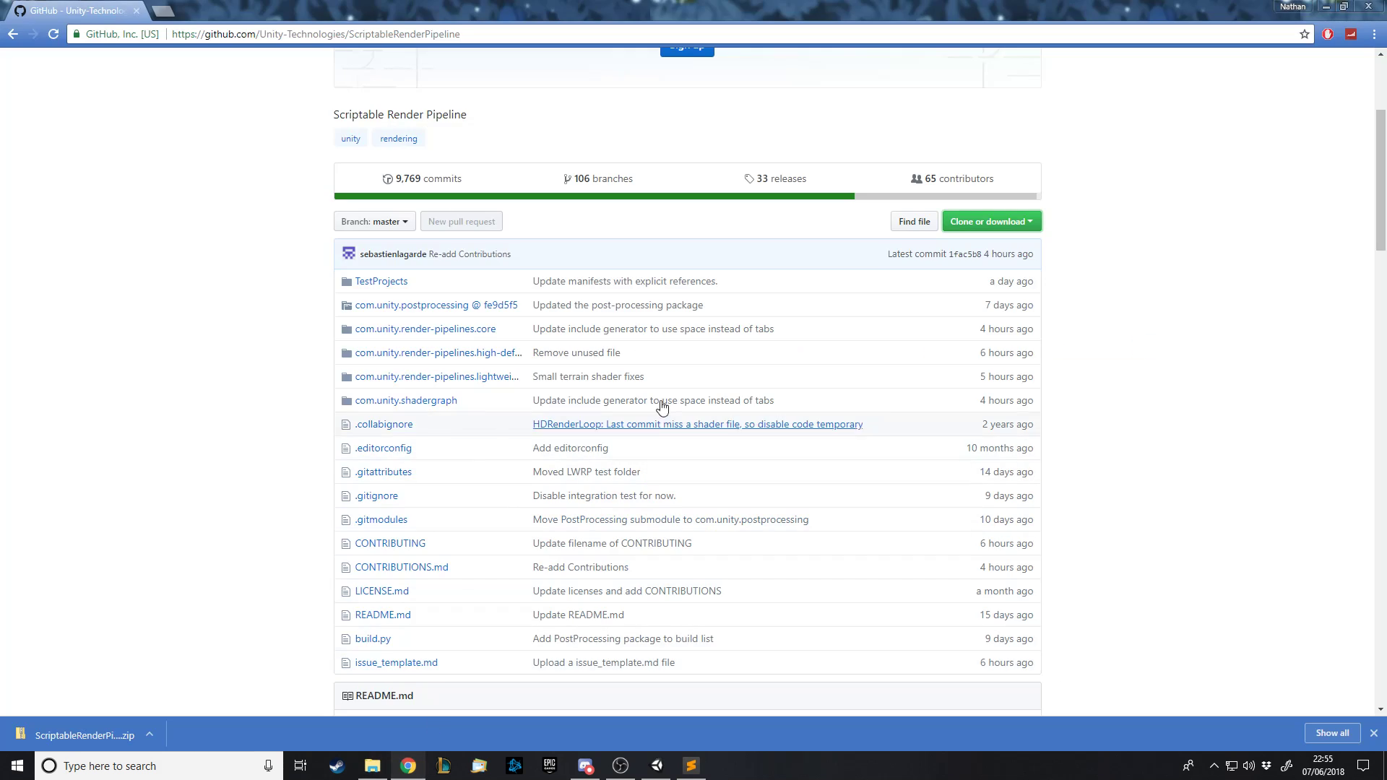
scroll(1106, 439, "down", 9)
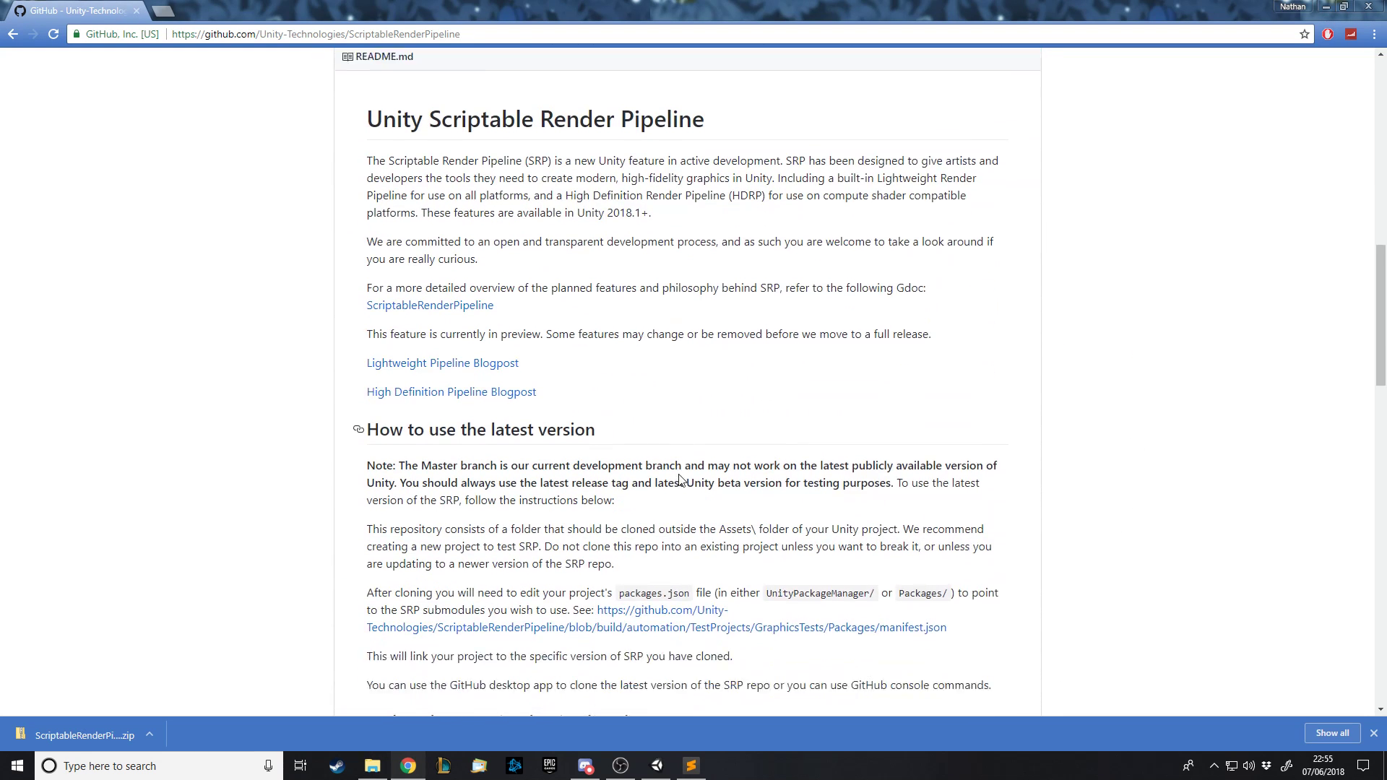
scroll(679, 480, "down", 3)
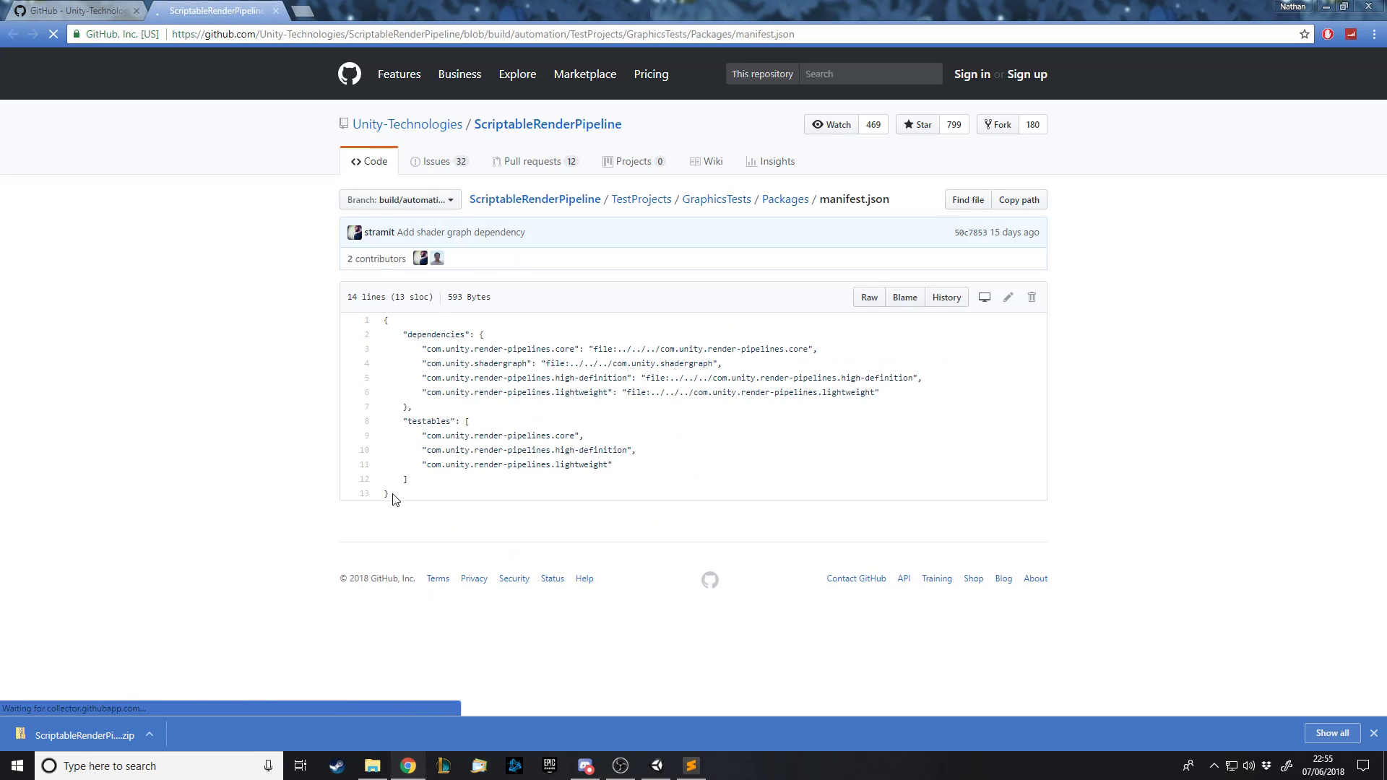
left_click_drag(394, 495, 385, 320)
key("ctrl+c")
left_click(275, 10)
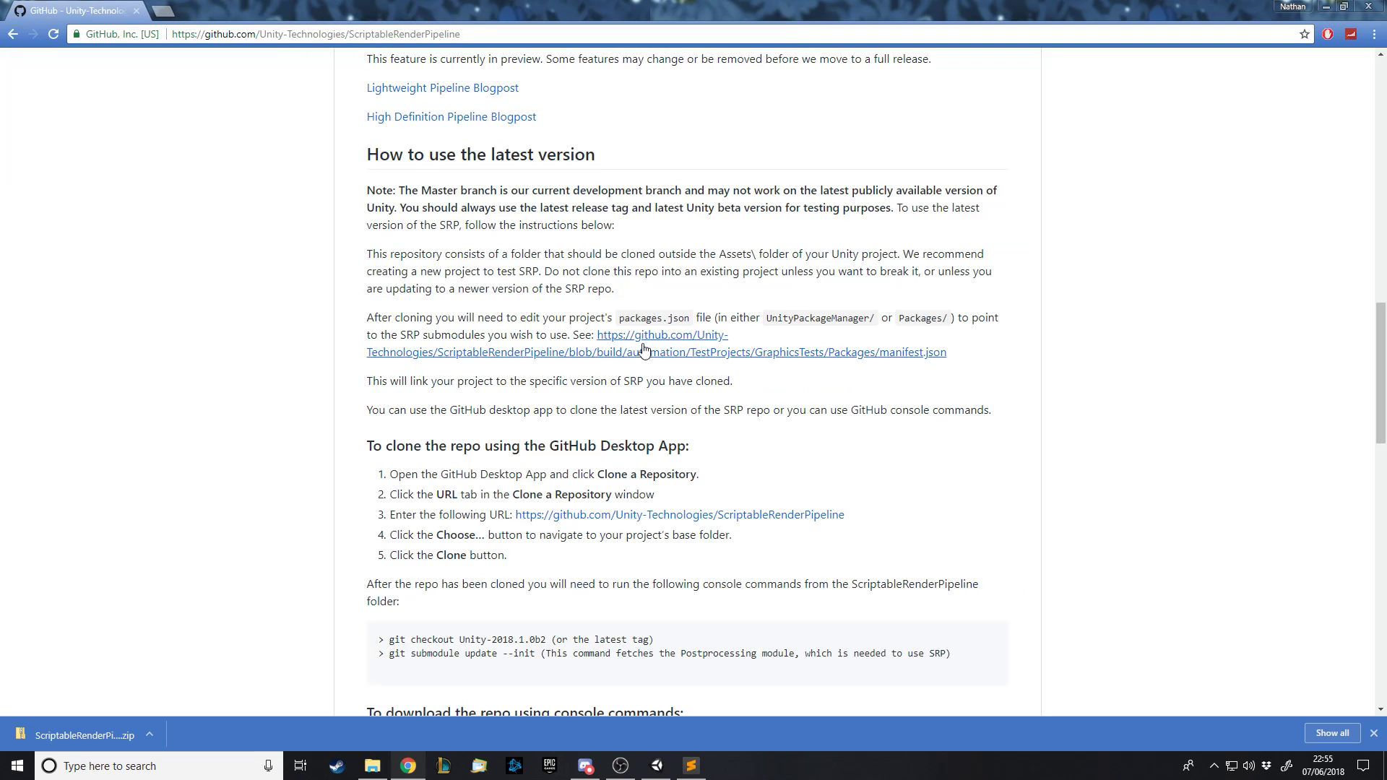
- Replace the entire contents of manifest.json in Sublime with the copied example manifest
left_click(692, 766)
key("ctrl+a")
key("ctrl+v")
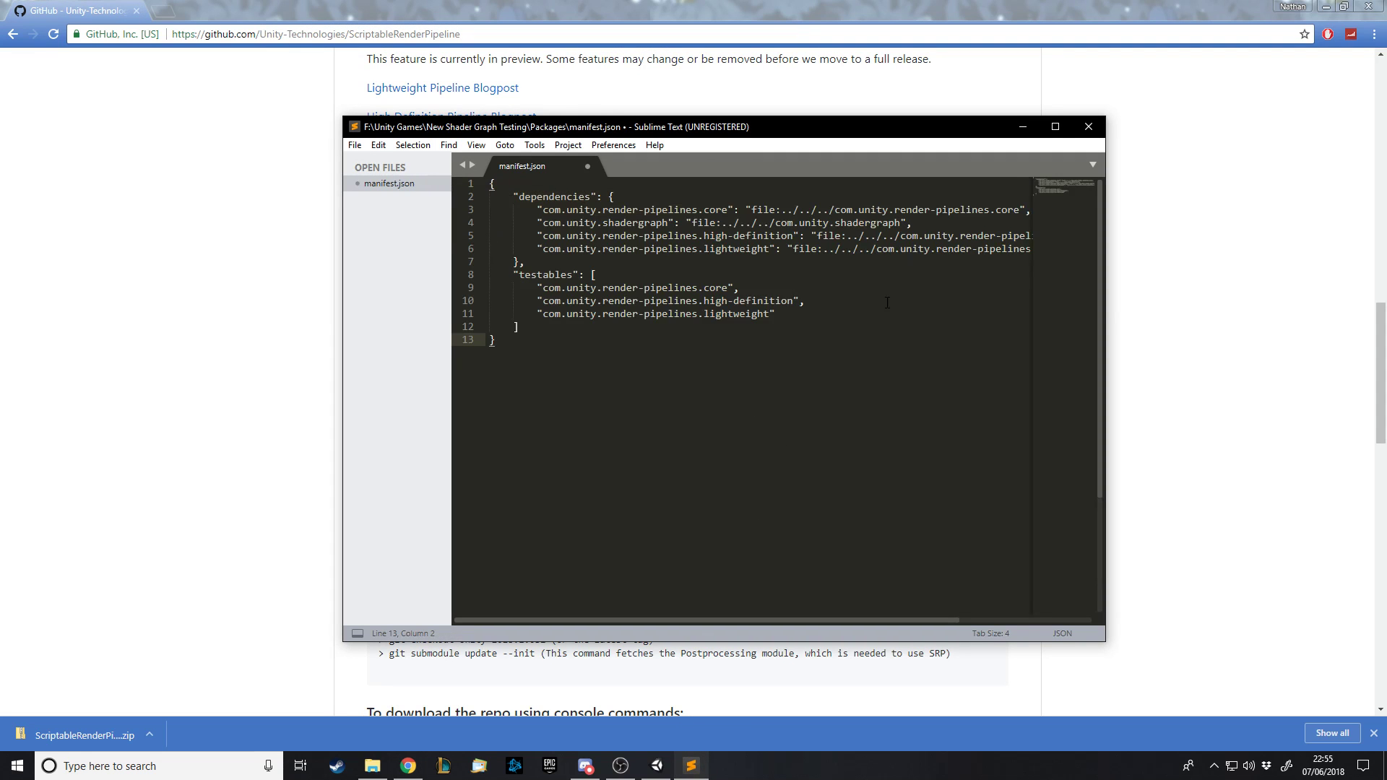
left_click(874, 304)
left_click(178, 85)
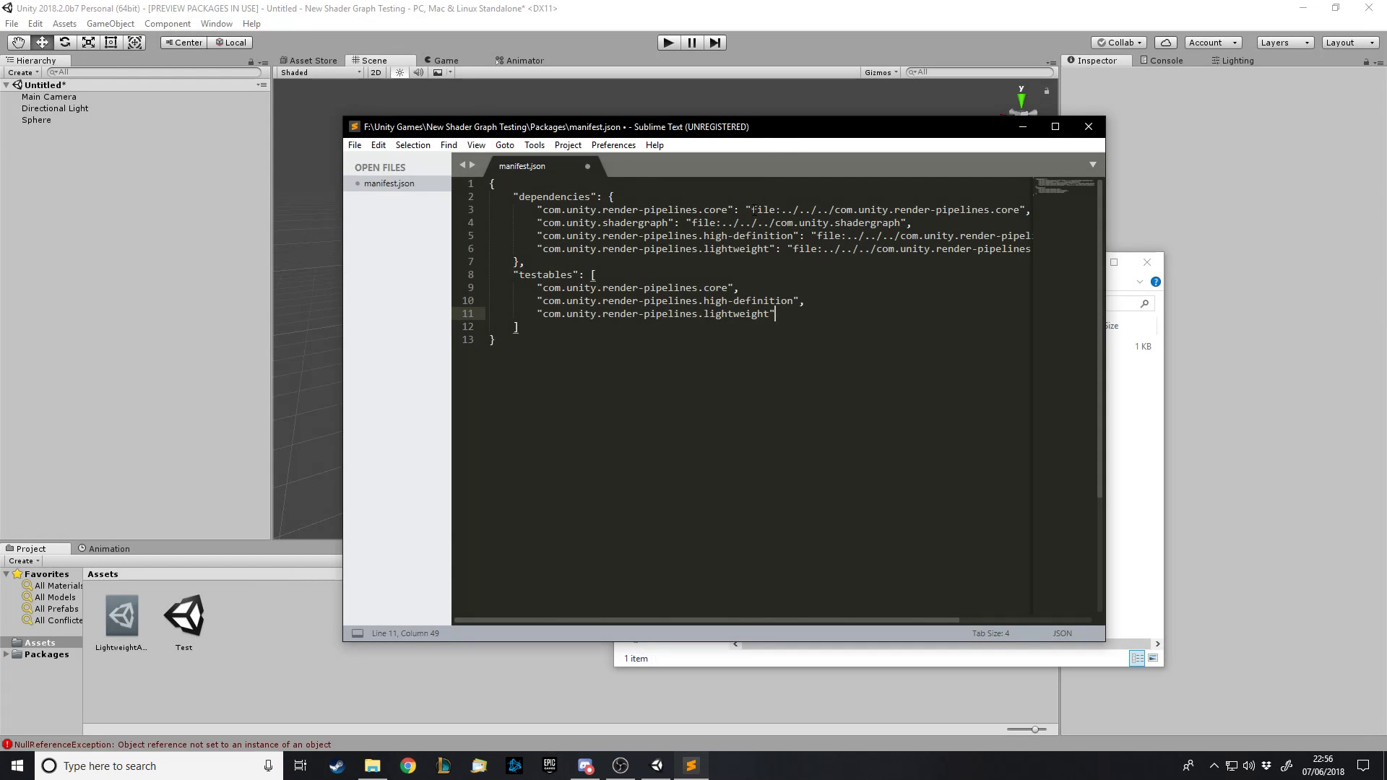
left_click_drag(752, 210, 803, 211)
left_click_drag(543, 210, 772, 210)
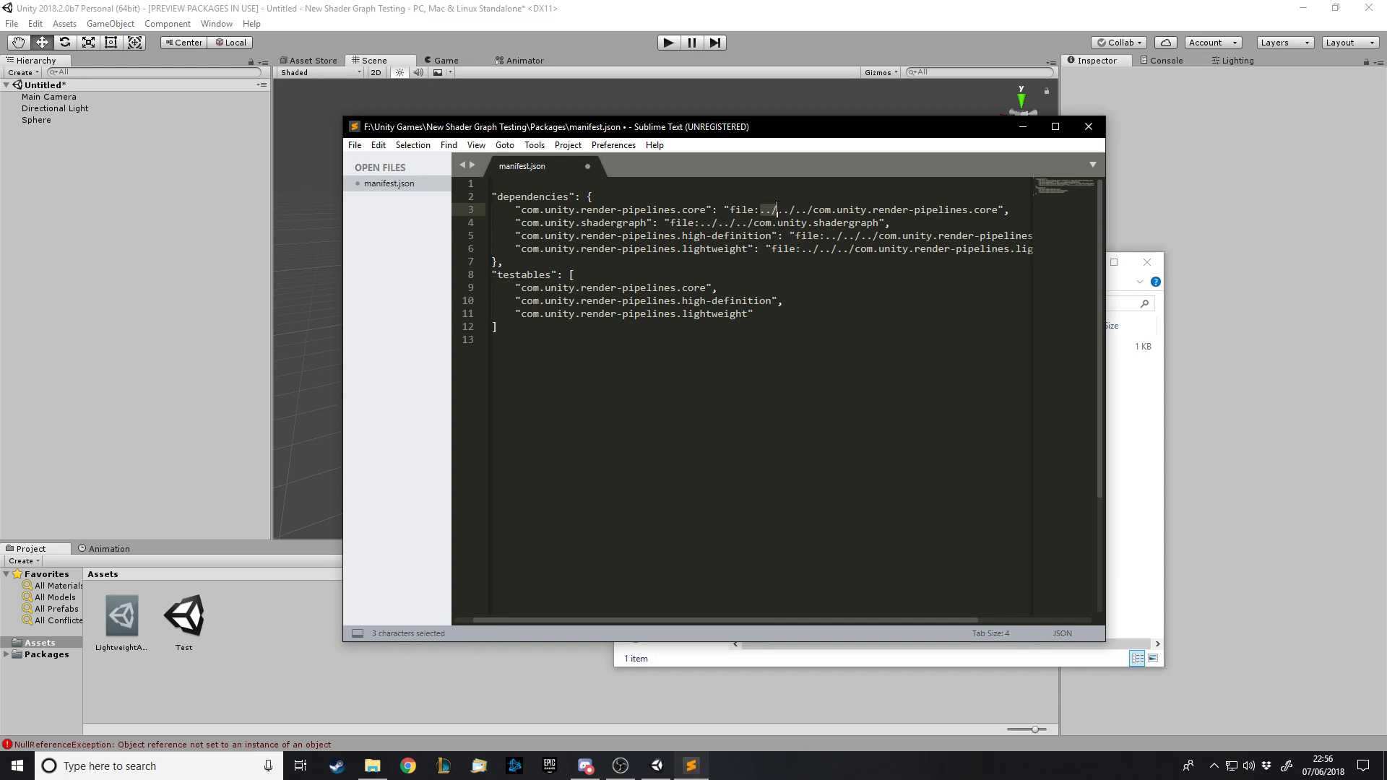
- Browse from the Packages folder up to the Local Disk (F:) root
left_click(1134, 470)
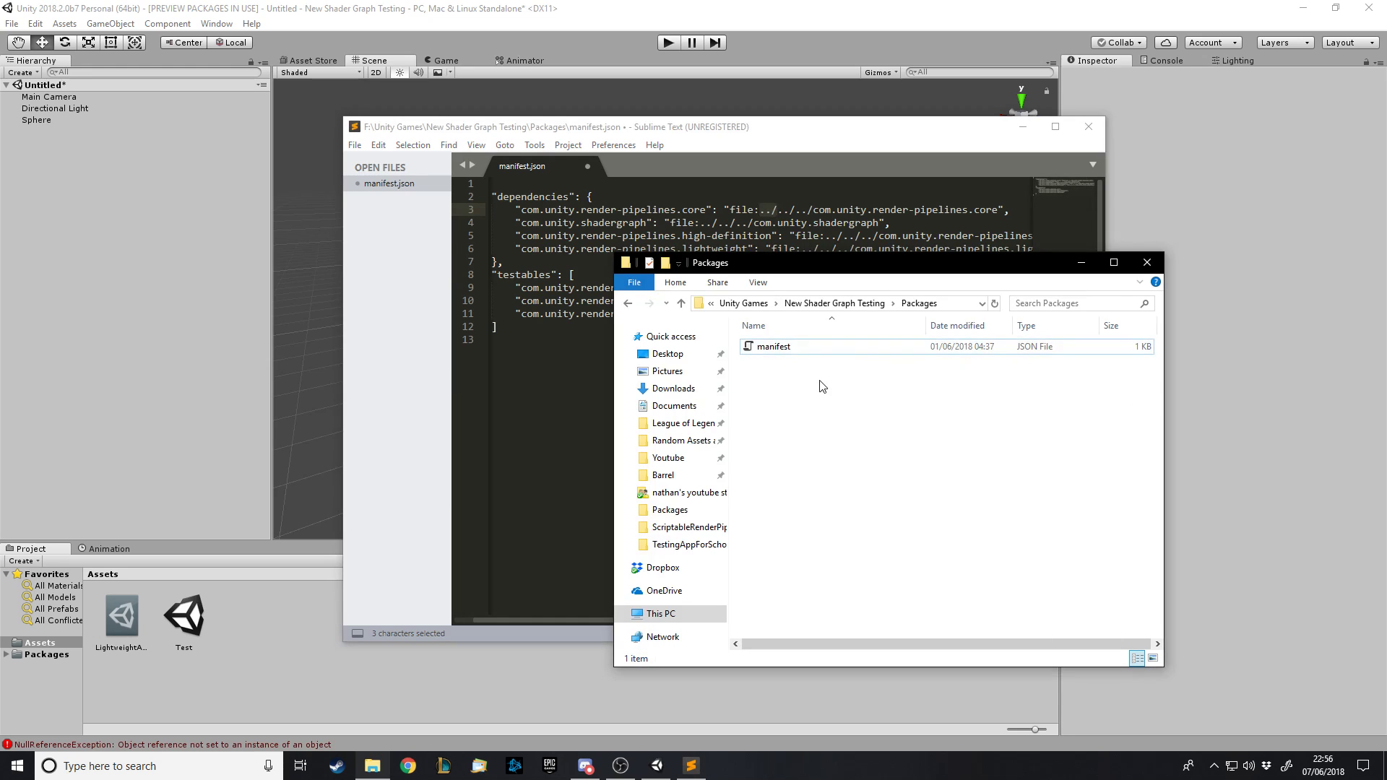
left_click(817, 354)
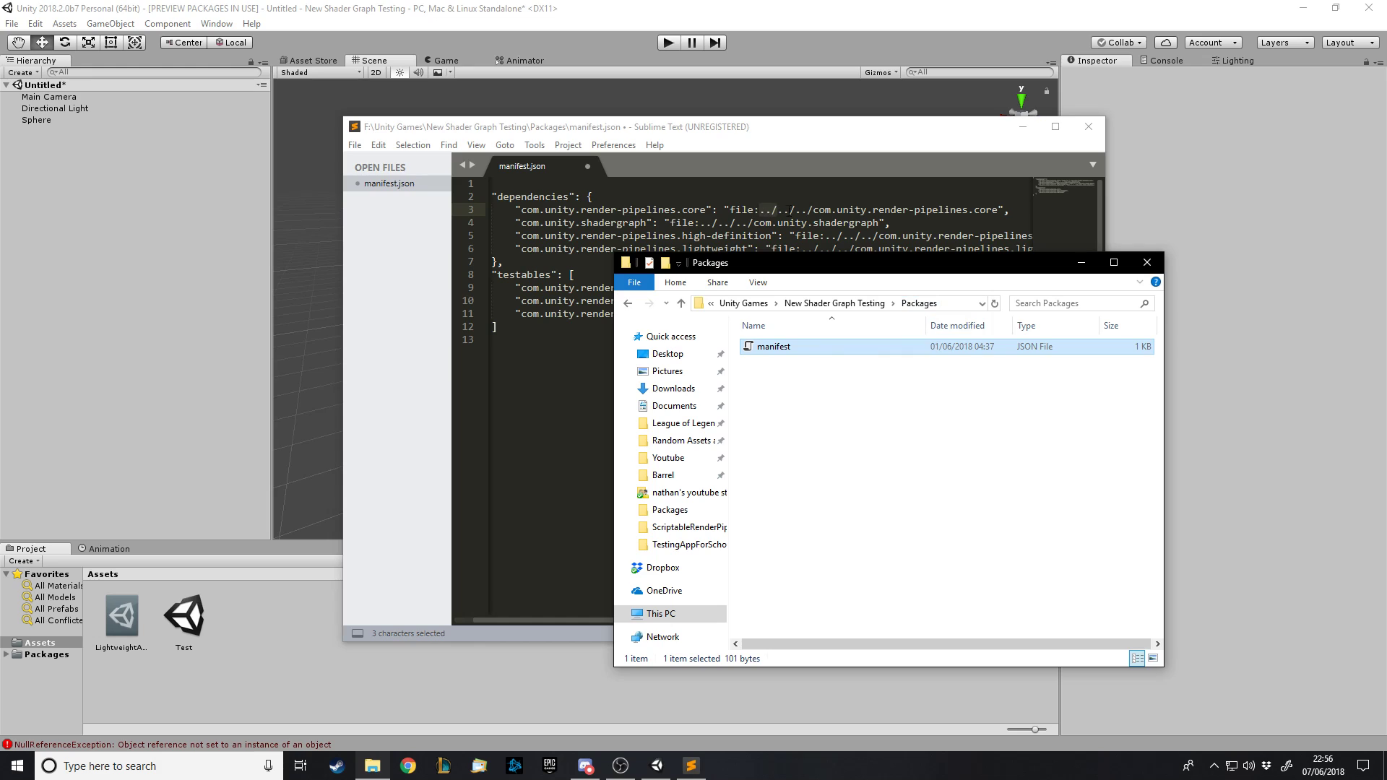
left_click(627, 305)
left_click(627, 305)
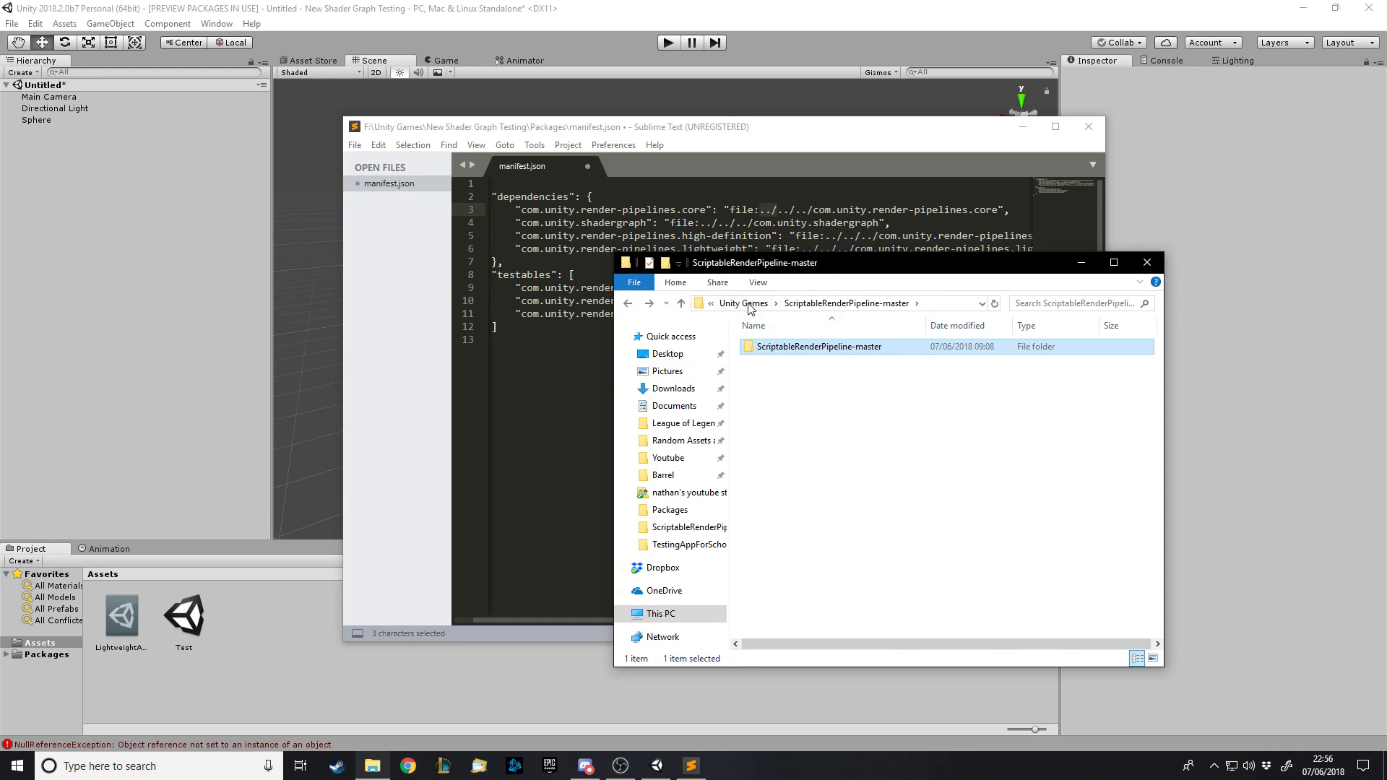
left_click(649, 304)
left_click(649, 304)
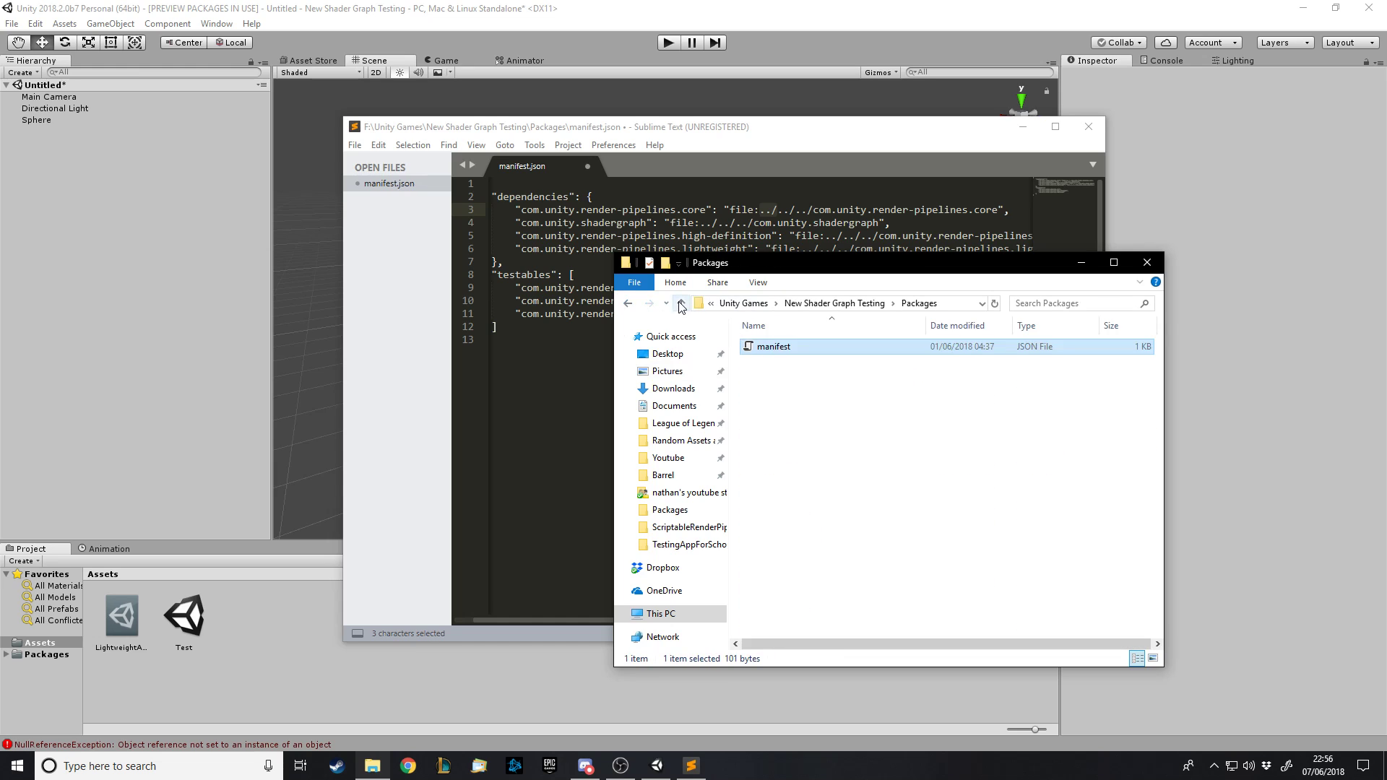
left_click(681, 304)
left_click(680, 304)
left_click(681, 303)
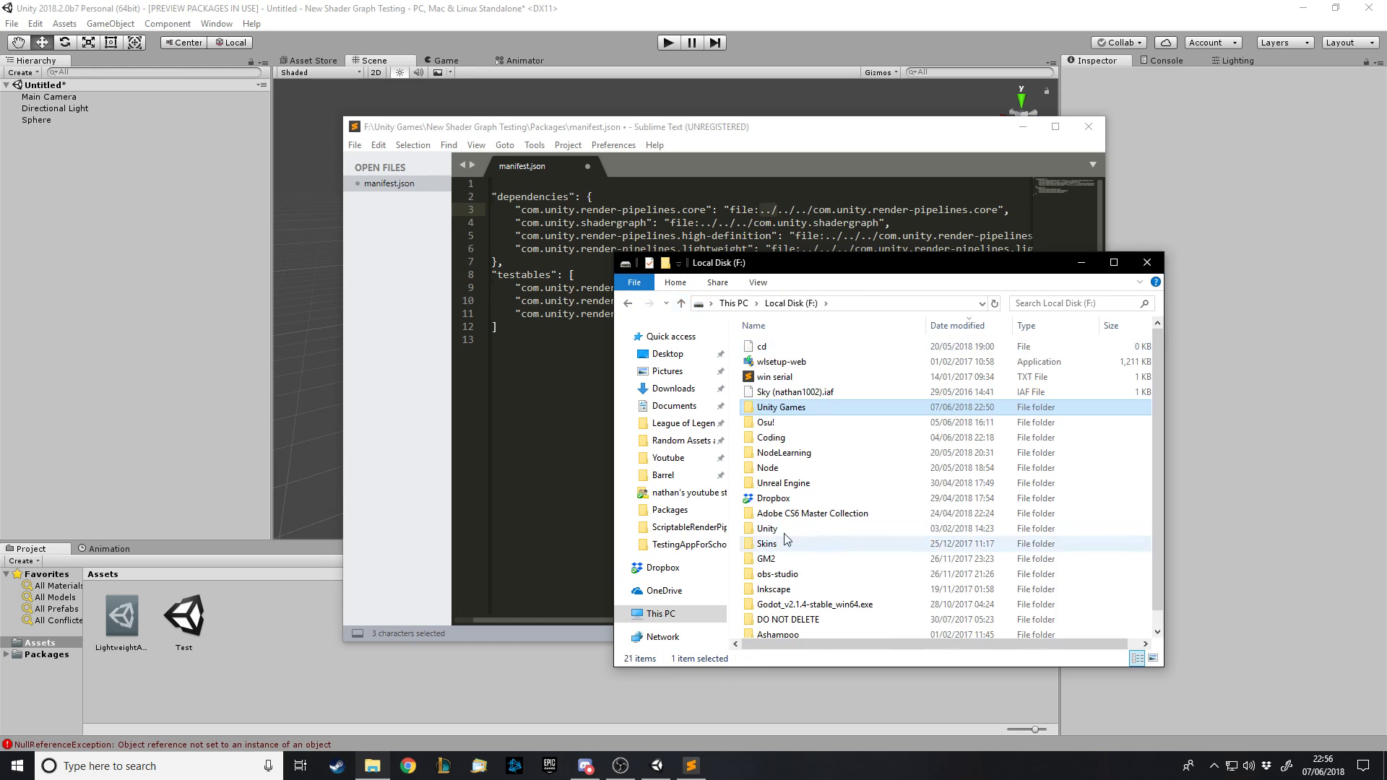
- Open Unity Games, then the New Shader Graph Testing project folder
double_click(802, 408)
scroll(823, 413, "down", 1)
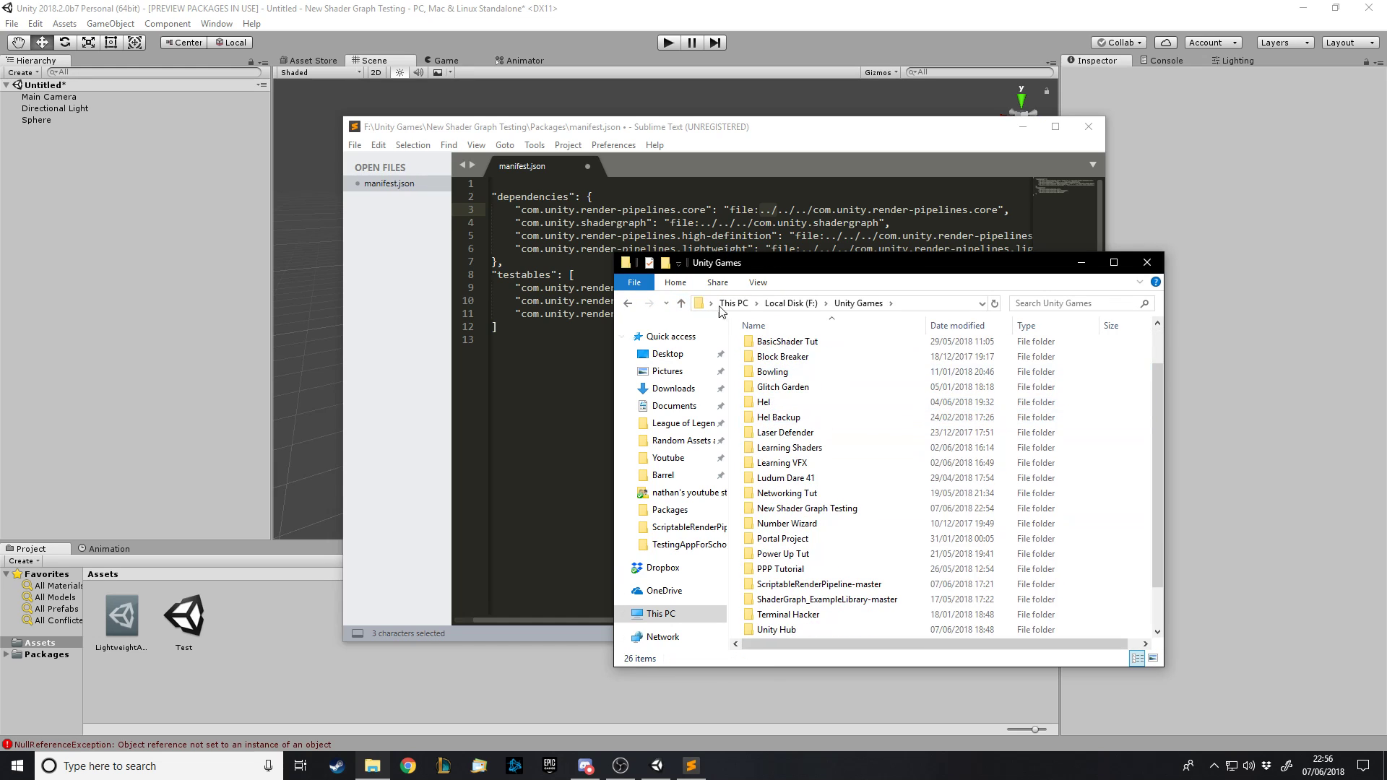
left_click(790, 303)
double_click(792, 404)
scroll(814, 480, "down", 1)
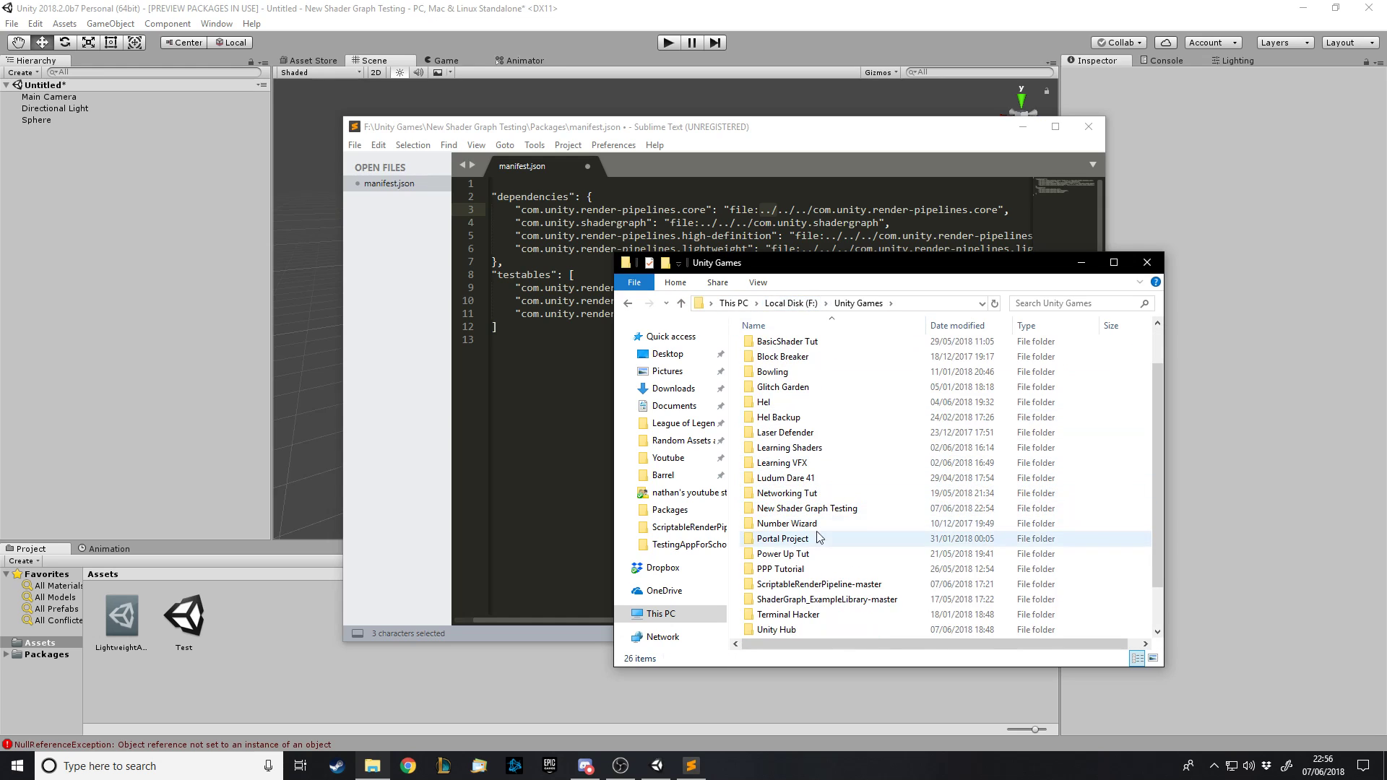
double_click(802, 513)
double_click(801, 439)
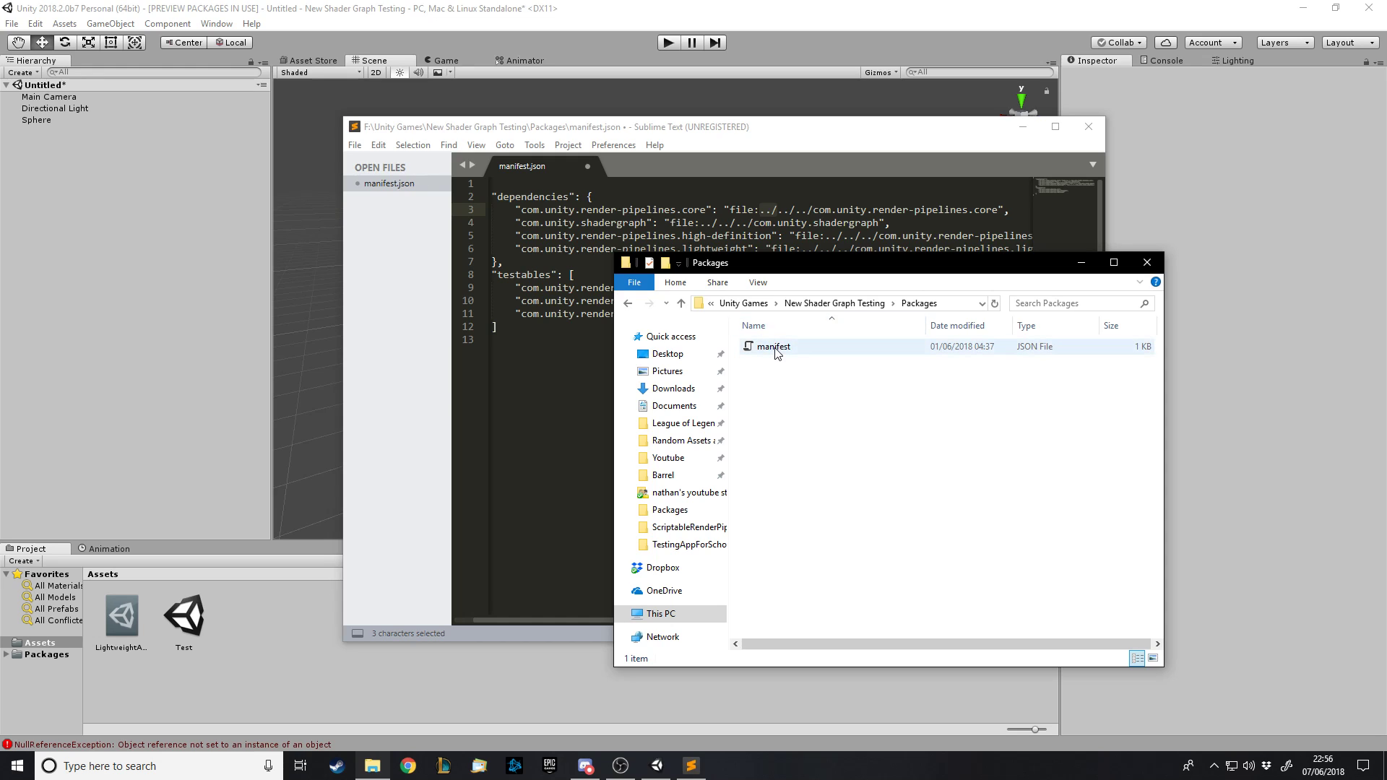
left_click(816, 304)
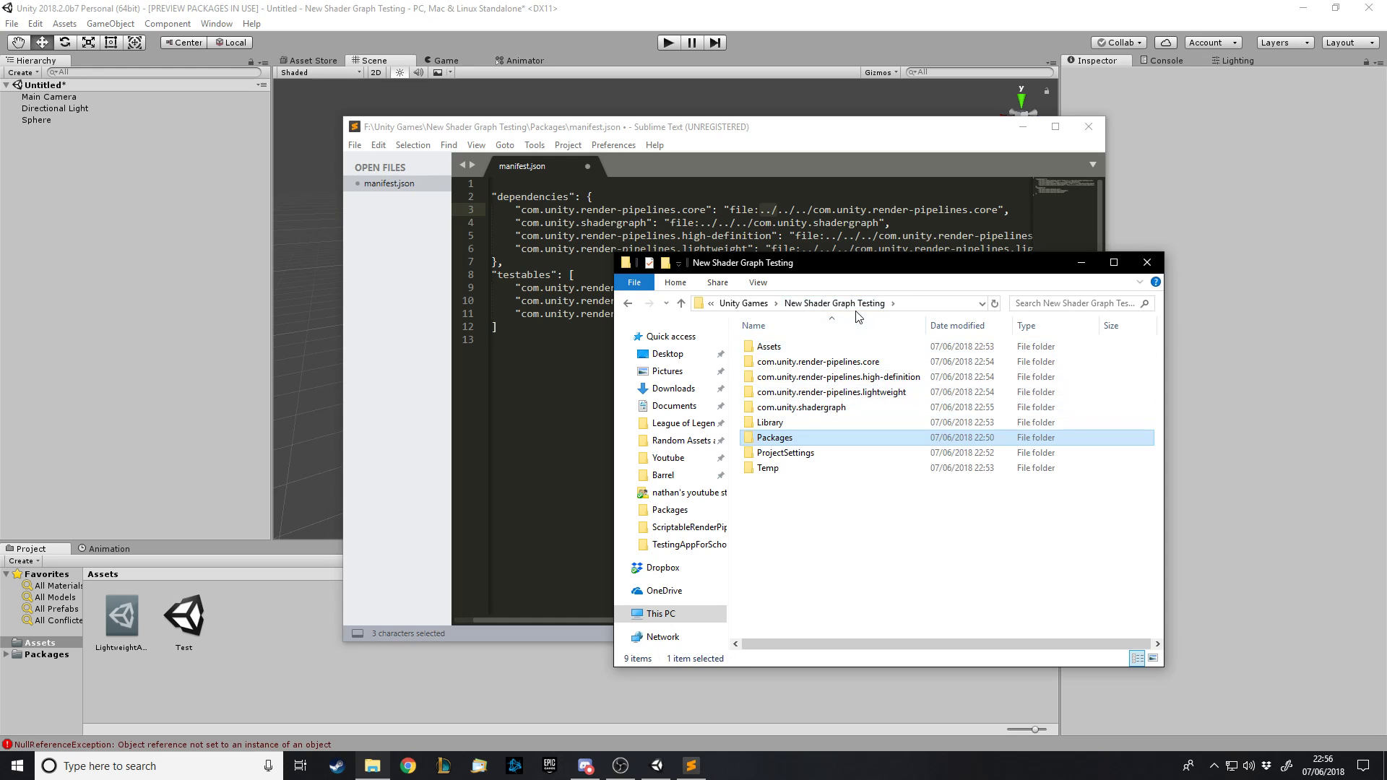
- Remove the extra ../../ path segments from the package entries on lines 3–6 of manifest.json
left_click(797, 210)
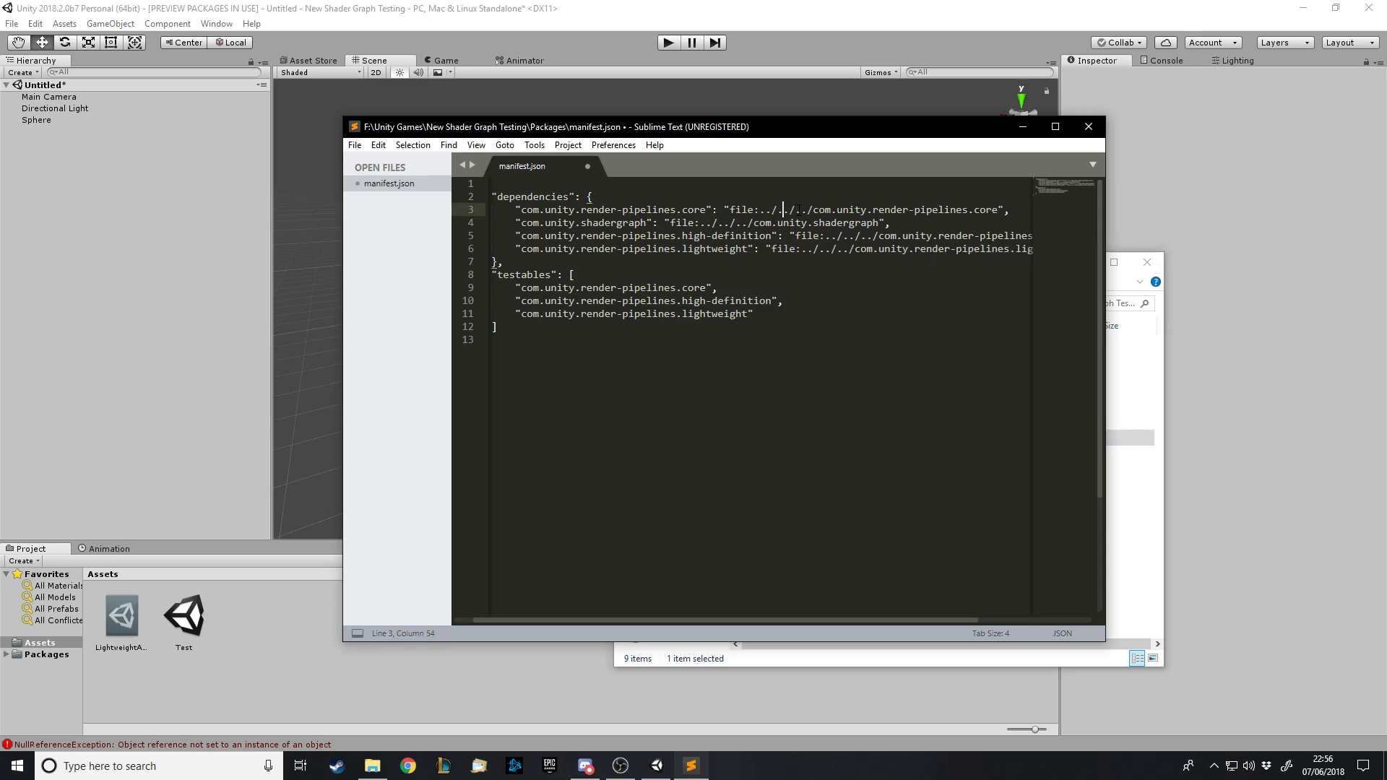
left_click_drag(812, 209, 778, 209)
key("BackSpace")
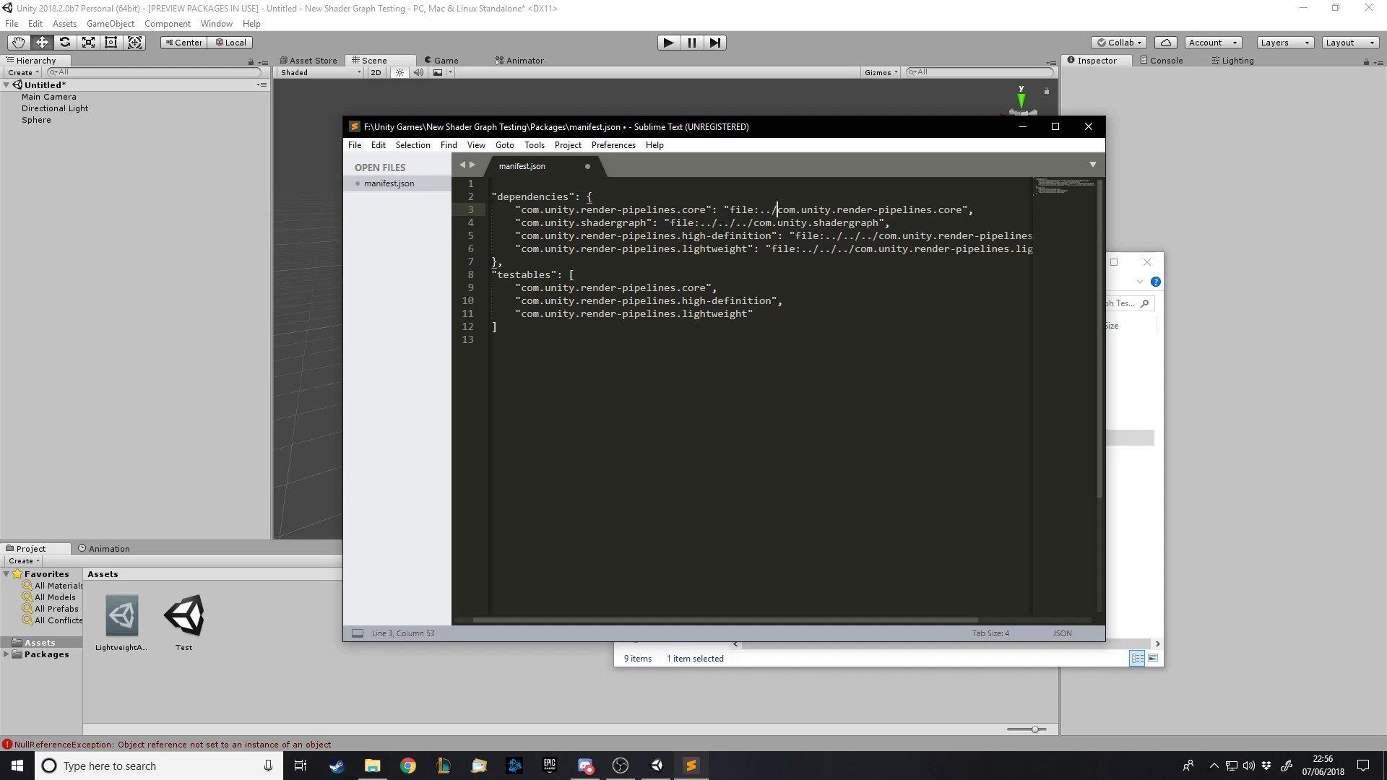
left_click_drag(719, 223, 749, 222)
key("BackSpace")
left_click_drag(837, 236, 873, 235)
key("BackSpace")
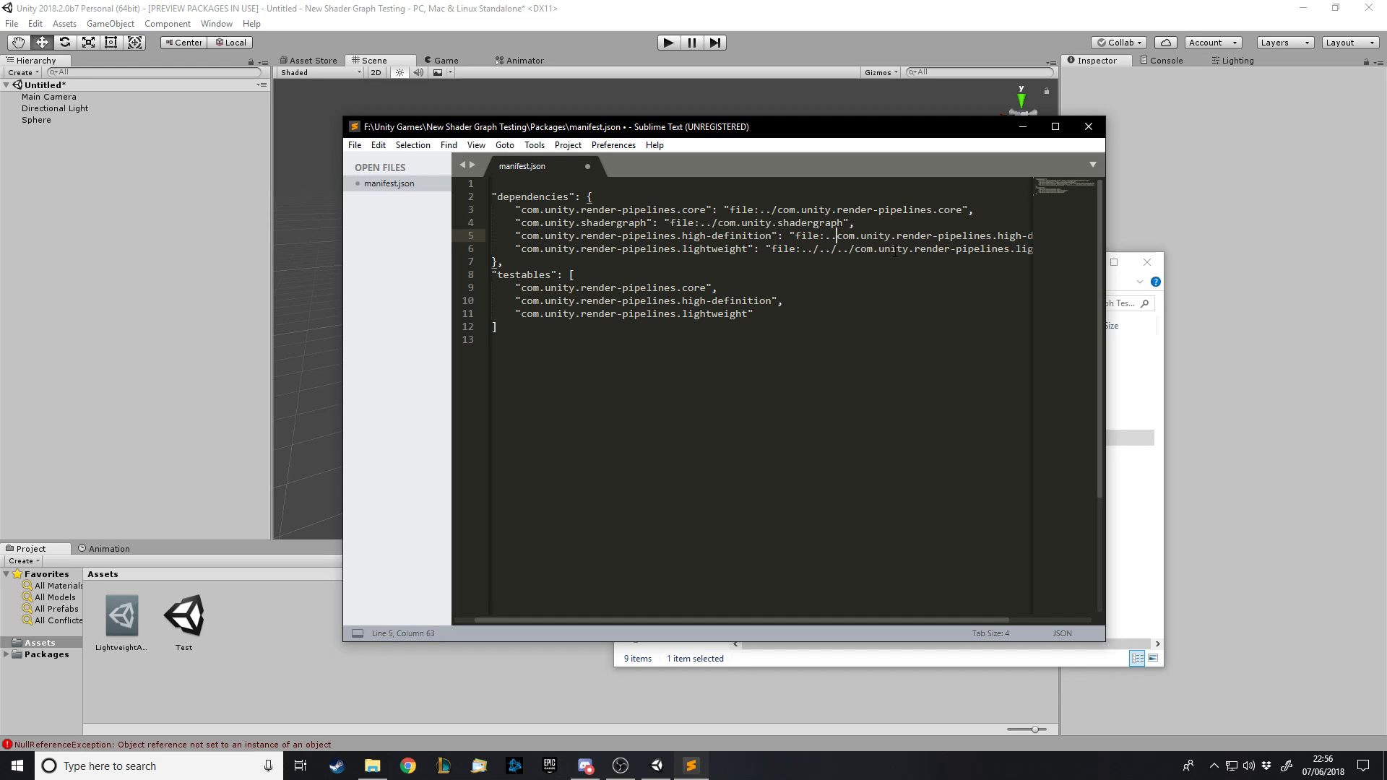
type("/")
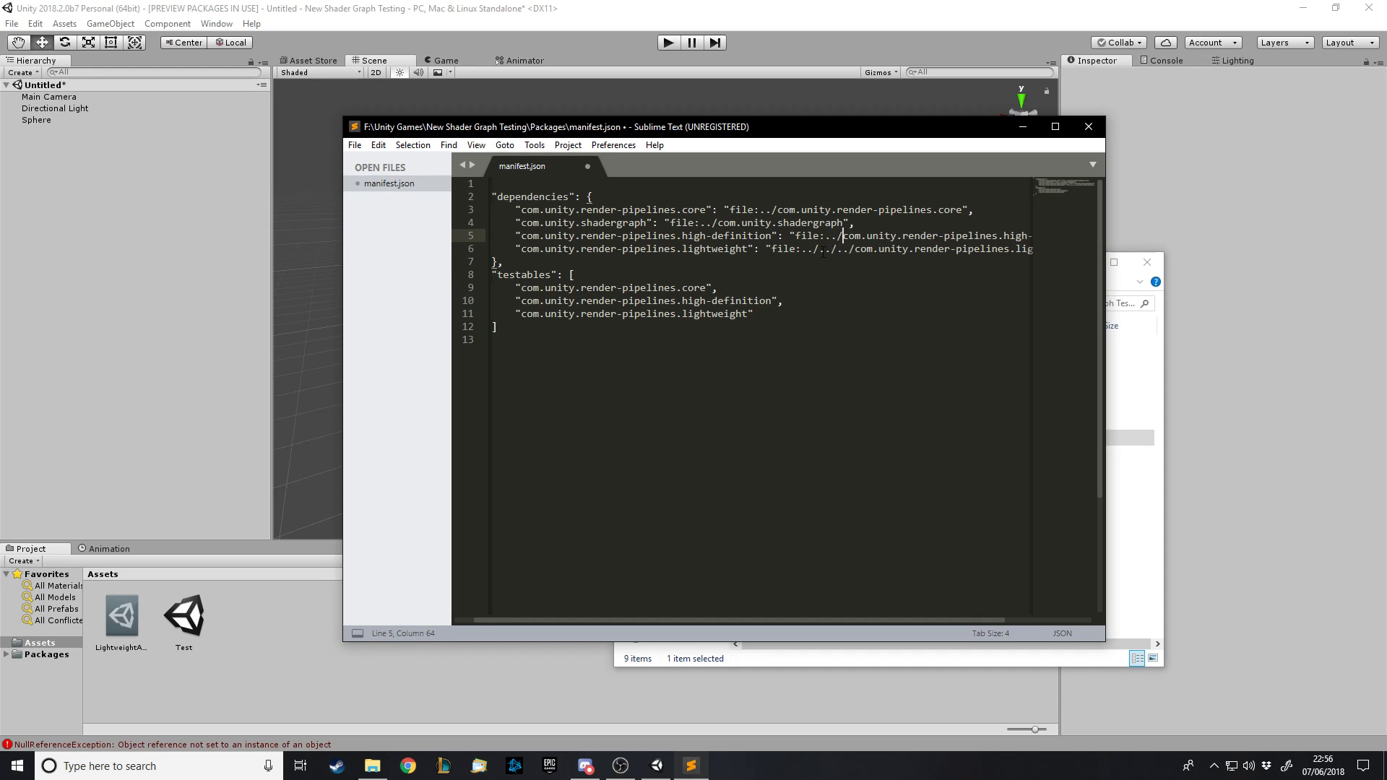
left_click_drag(819, 248, 936, 249)
key("BackSpace")
left_click(896, 289)
- Check the project's Packages folder contents in File Explorer
left_click(941, 654)
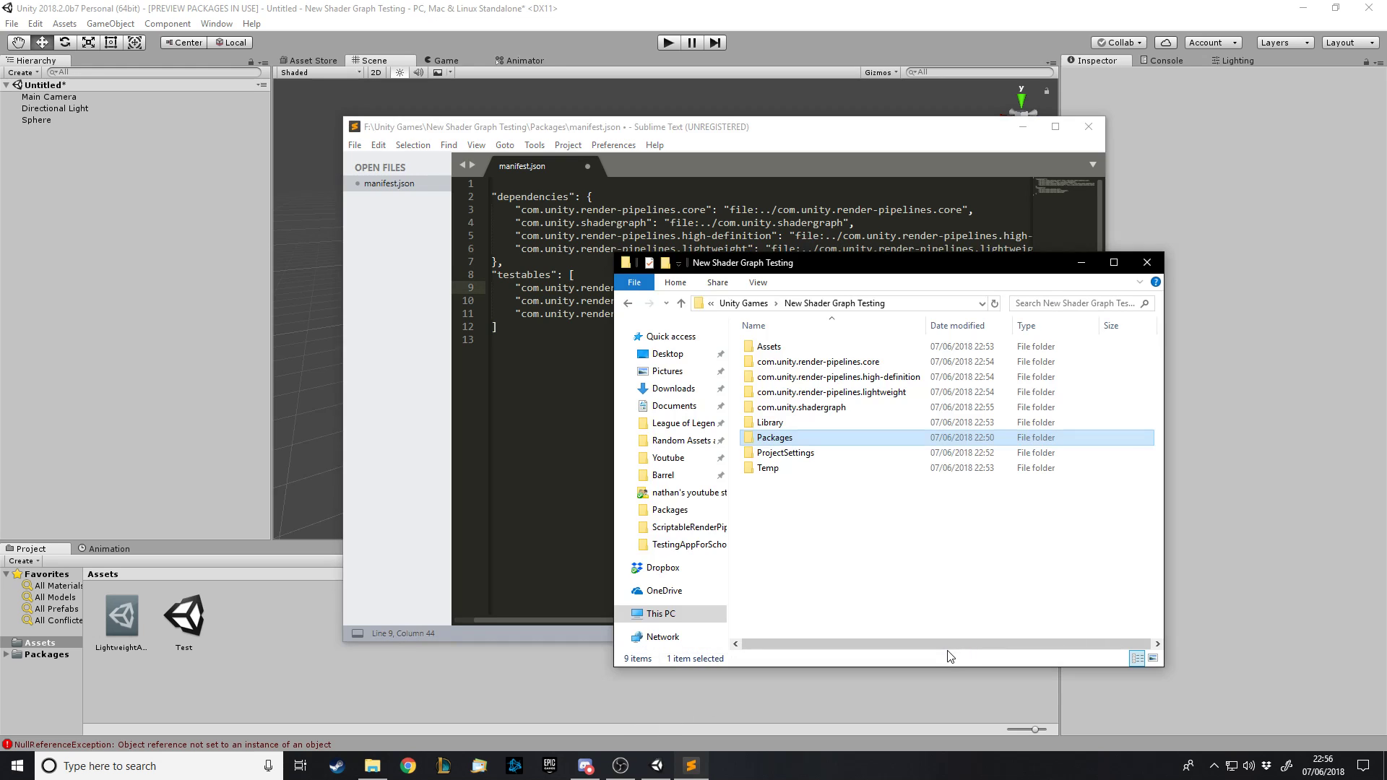
double_click(803, 439)
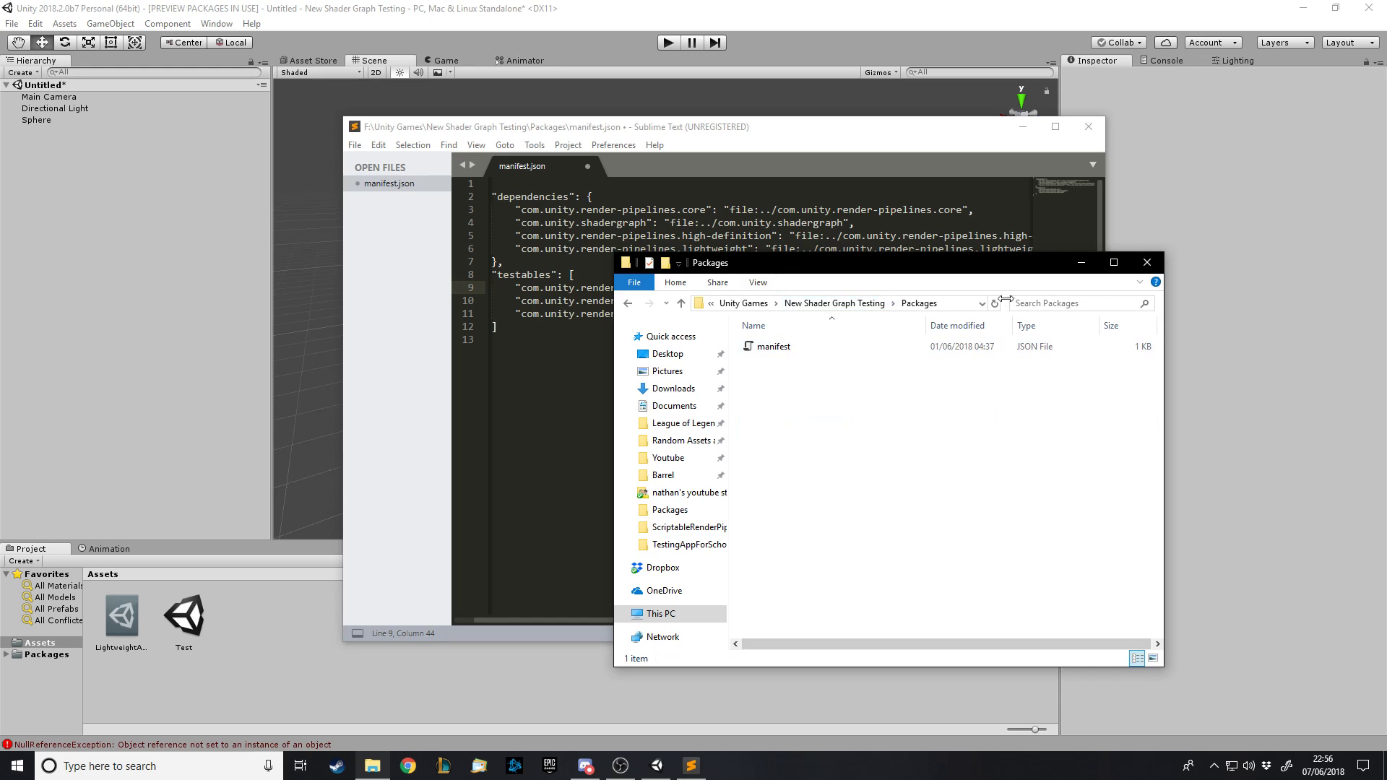
left_click(681, 304)
left_click(890, 535)
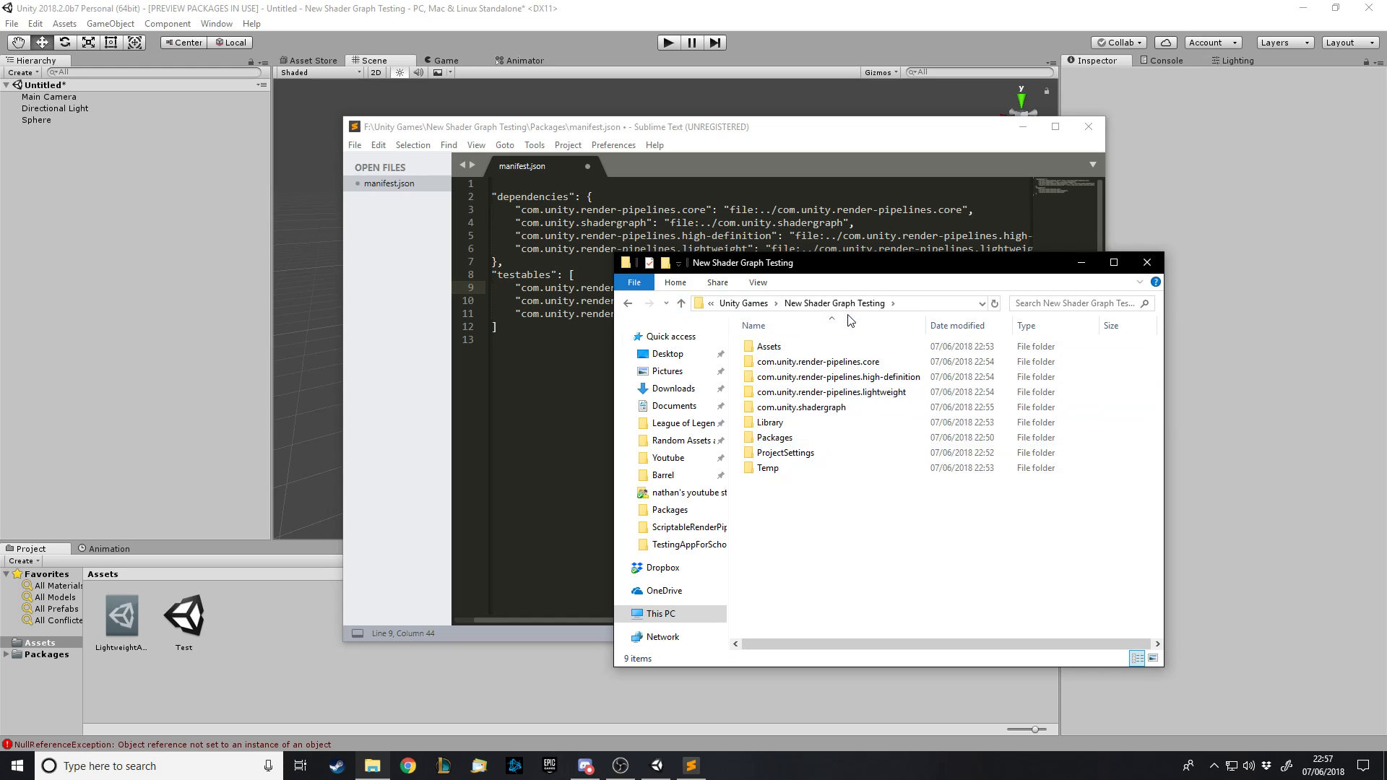
- Indent every line of manifest.json one level and save the file
left_click(717, 142)
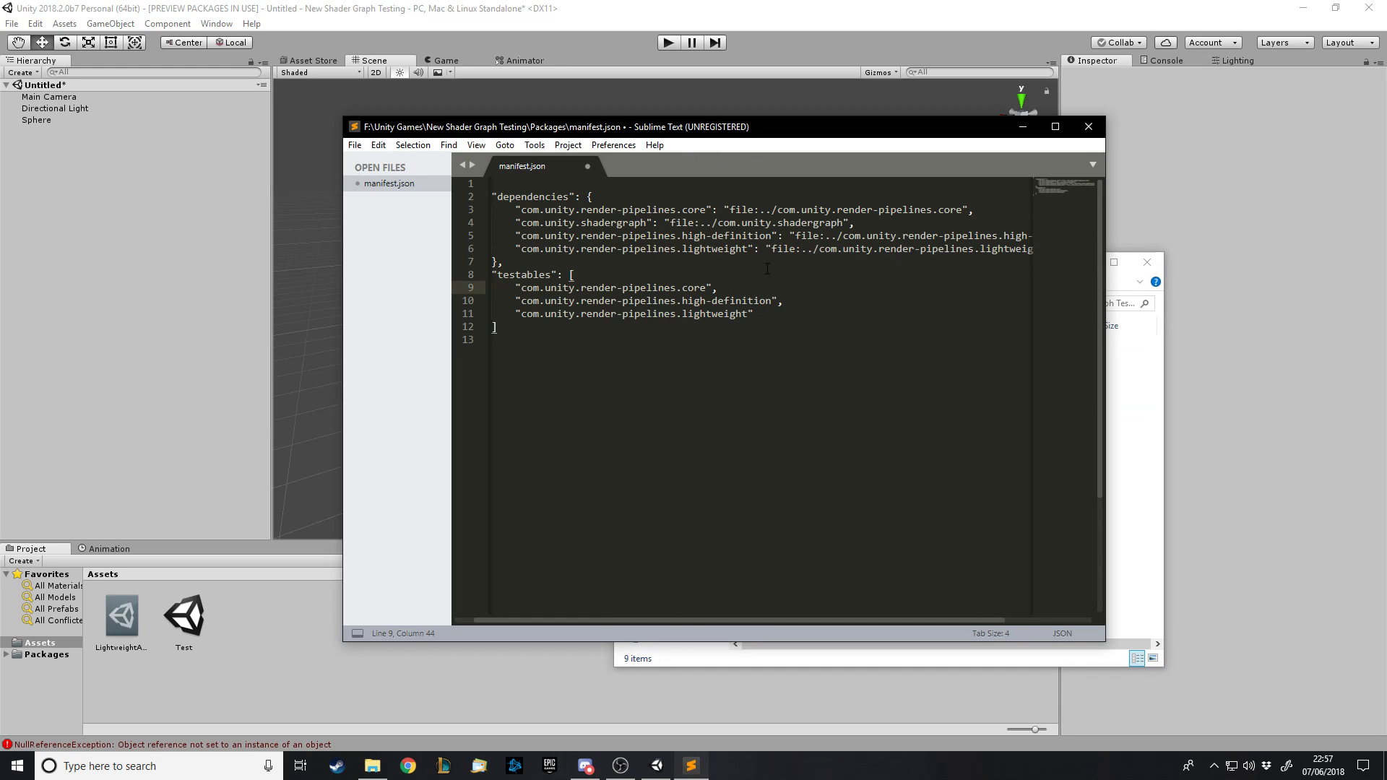
left_click_drag(521, 210, 593, 210)
left_click(724, 288)
key("ctrl+a")
key("Tab")
left_click(706, 336)
key("ctrl+s")
left_click(499, 677)
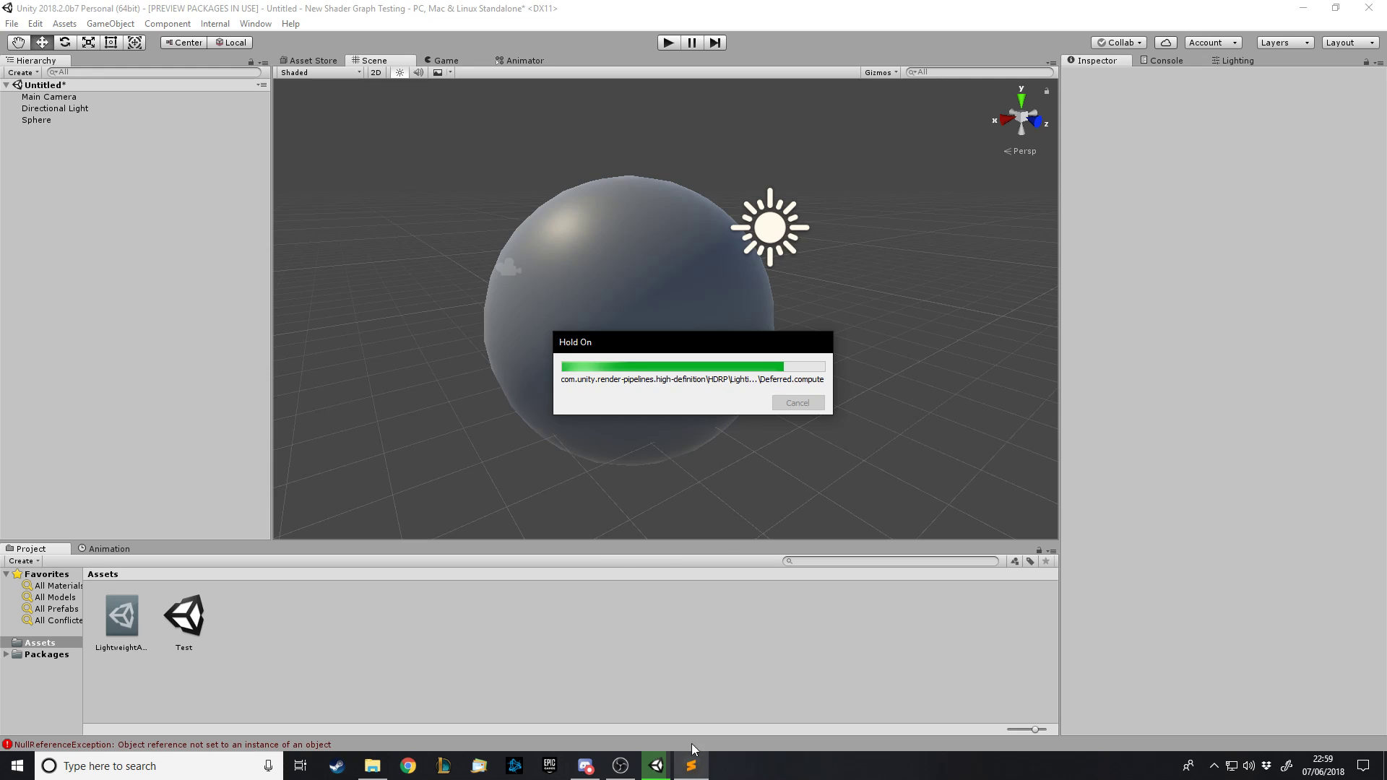
- Review the dependencies and testables blocks of manifest.json in Sublime Text
key("alt+Tab")
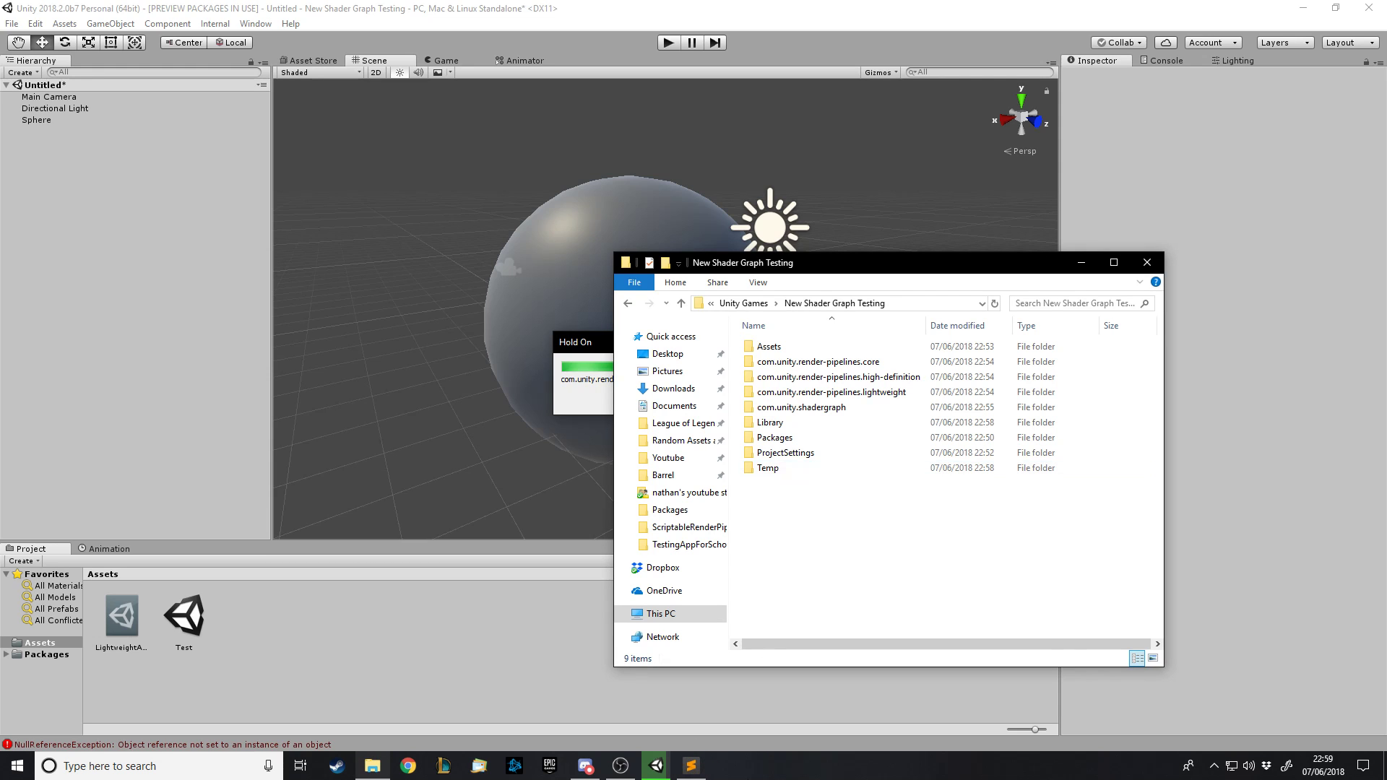
key("alt+Tab")
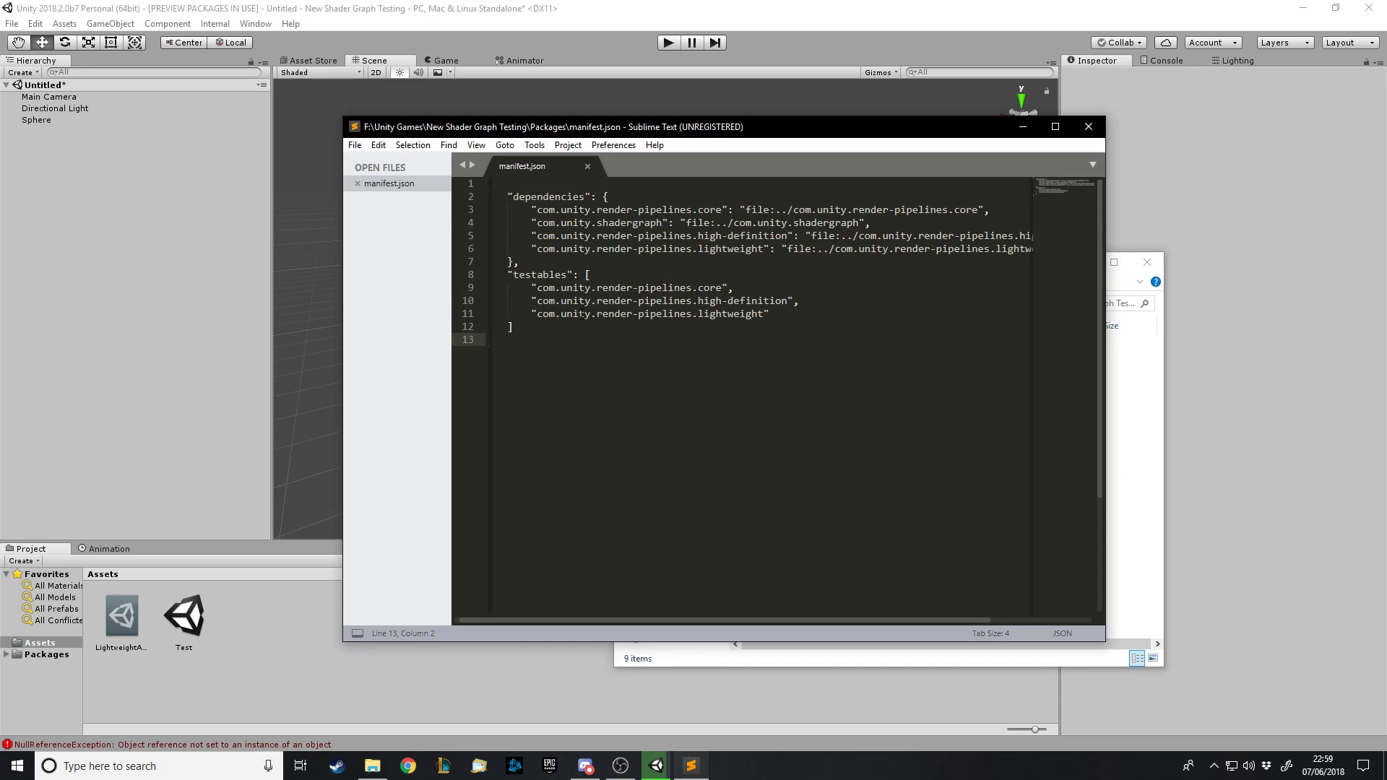
left_click_drag(549, 327, 507, 273)
left_click_drag(509, 197, 537, 249)
left_click(987, 267)
left_click_drag(789, 252, 589, 274)
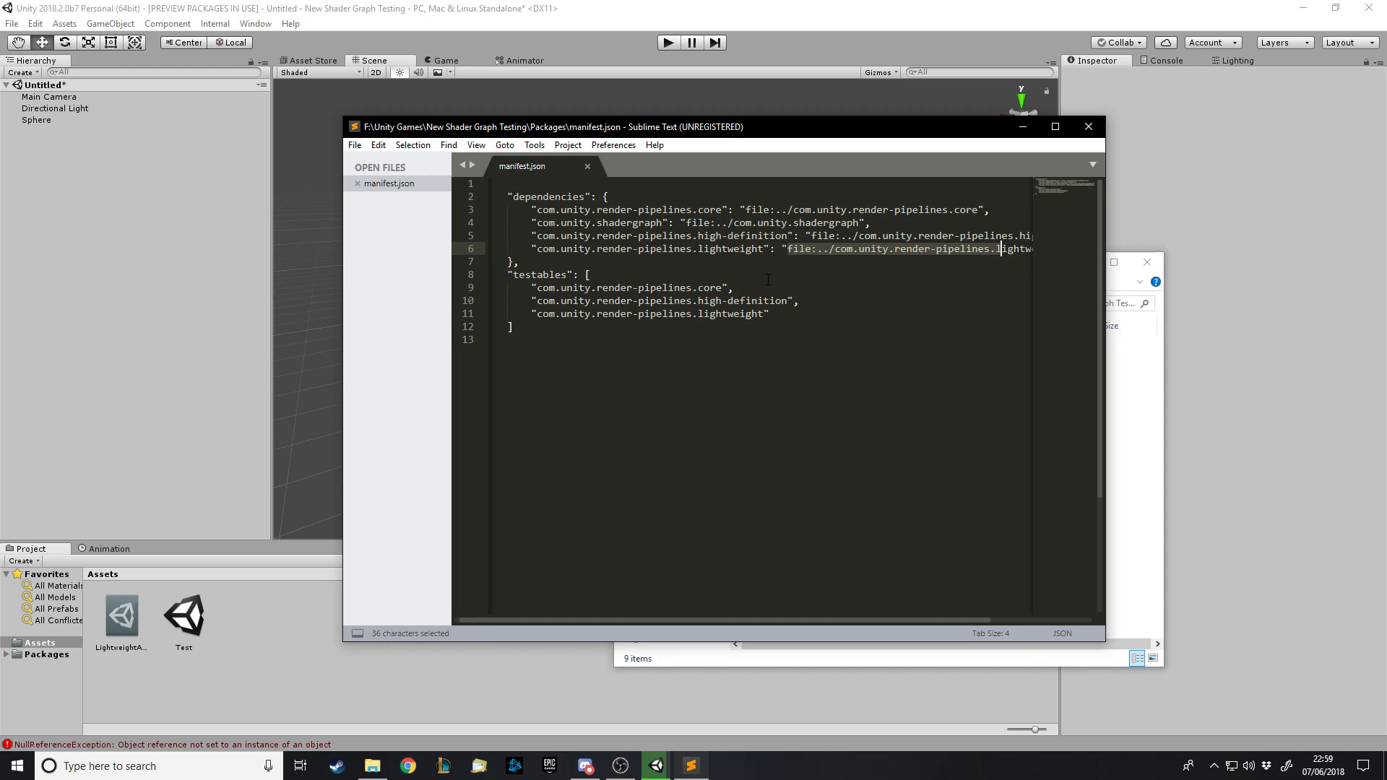
left_click(589, 275)
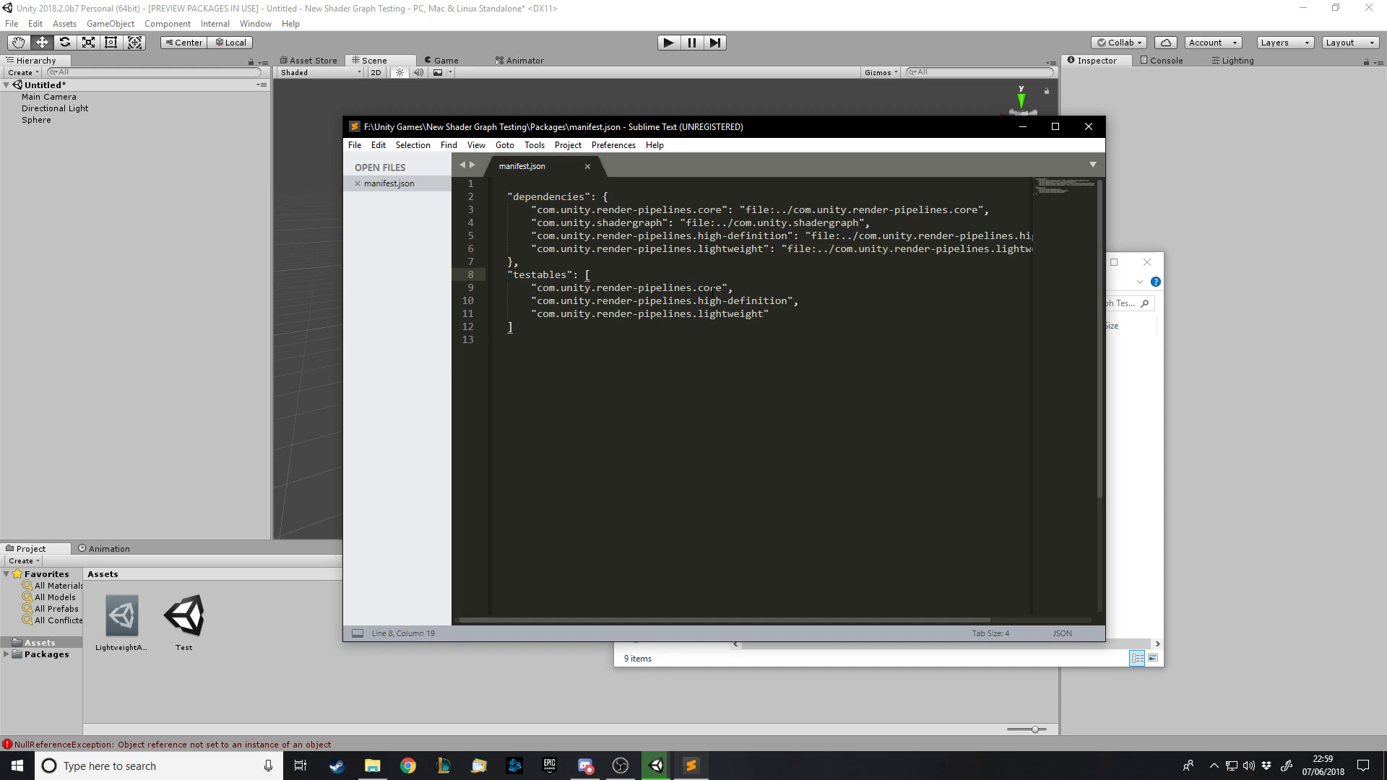
left_click(799, 311)
left_click(518, 274)
left_click_drag(491, 340, 489, 192)
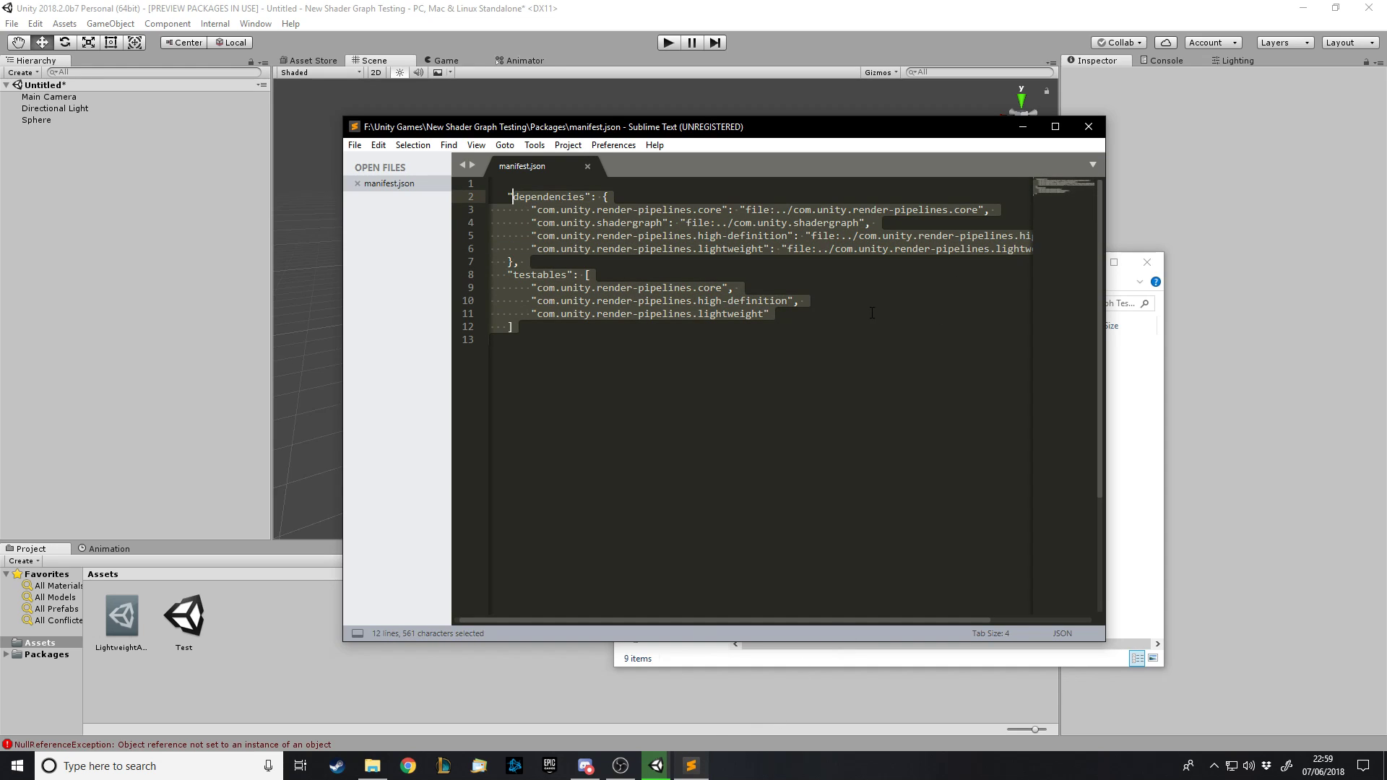
left_click(556, 326)
left_click(539, 341)
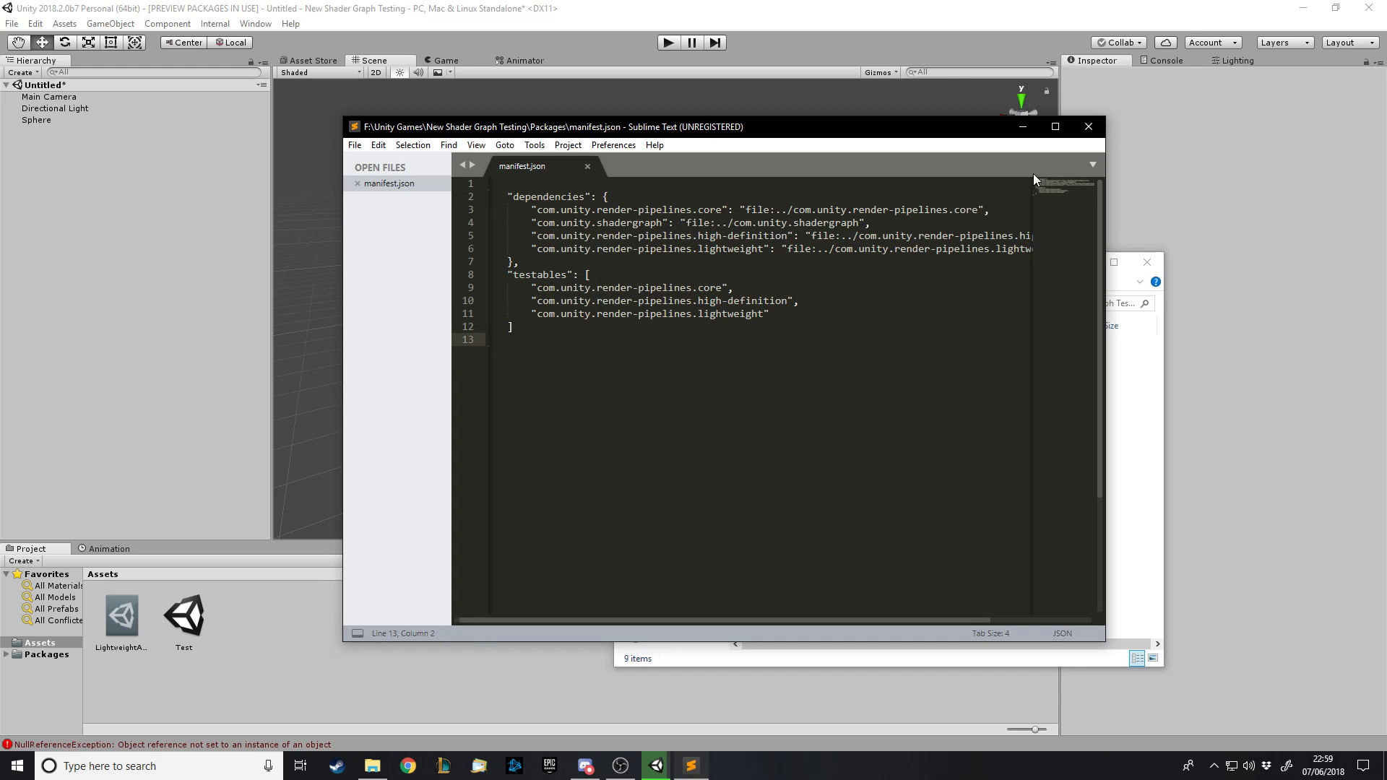
- Close Sublime Text, check the Packages folder in Explorer, then minimize Explorer
left_click(1089, 127)
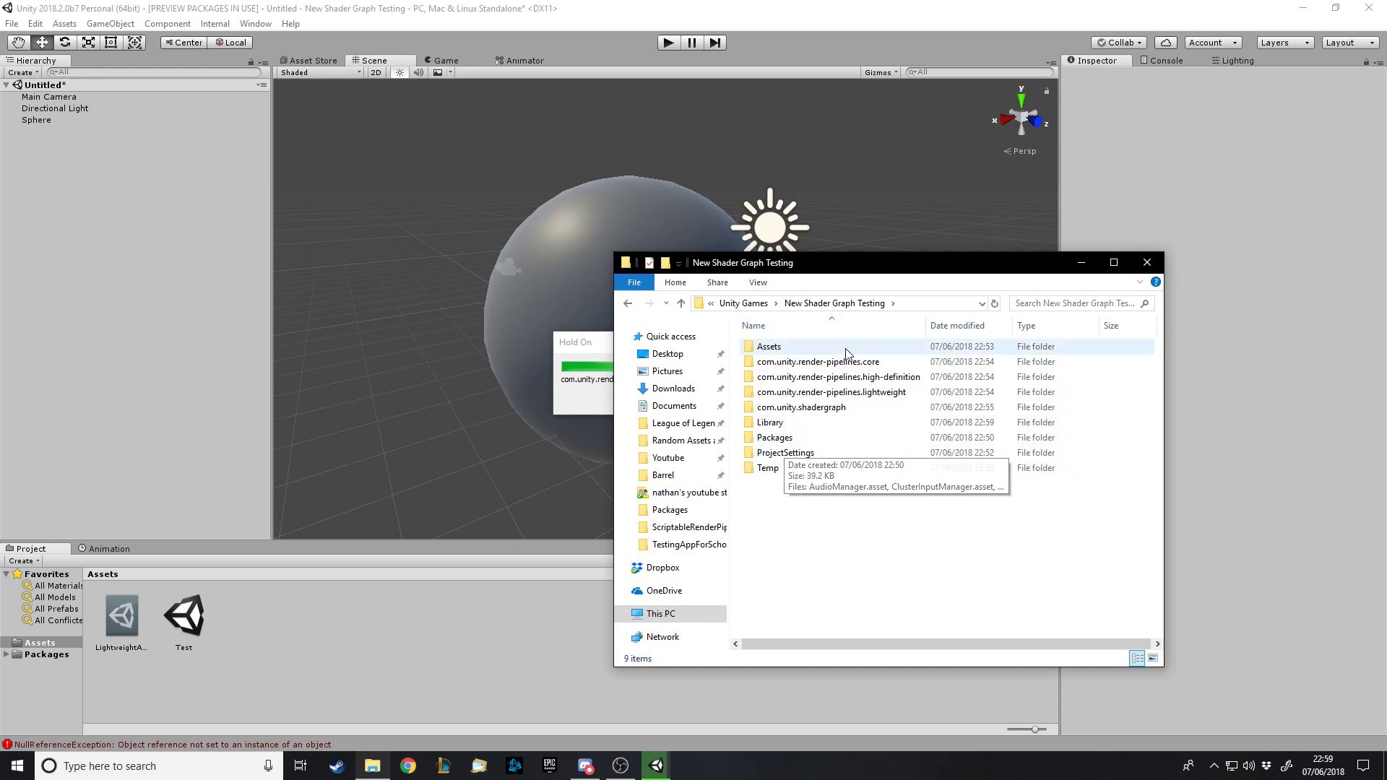
double_click(799, 438)
left_click(813, 351)
left_click(846, 416)
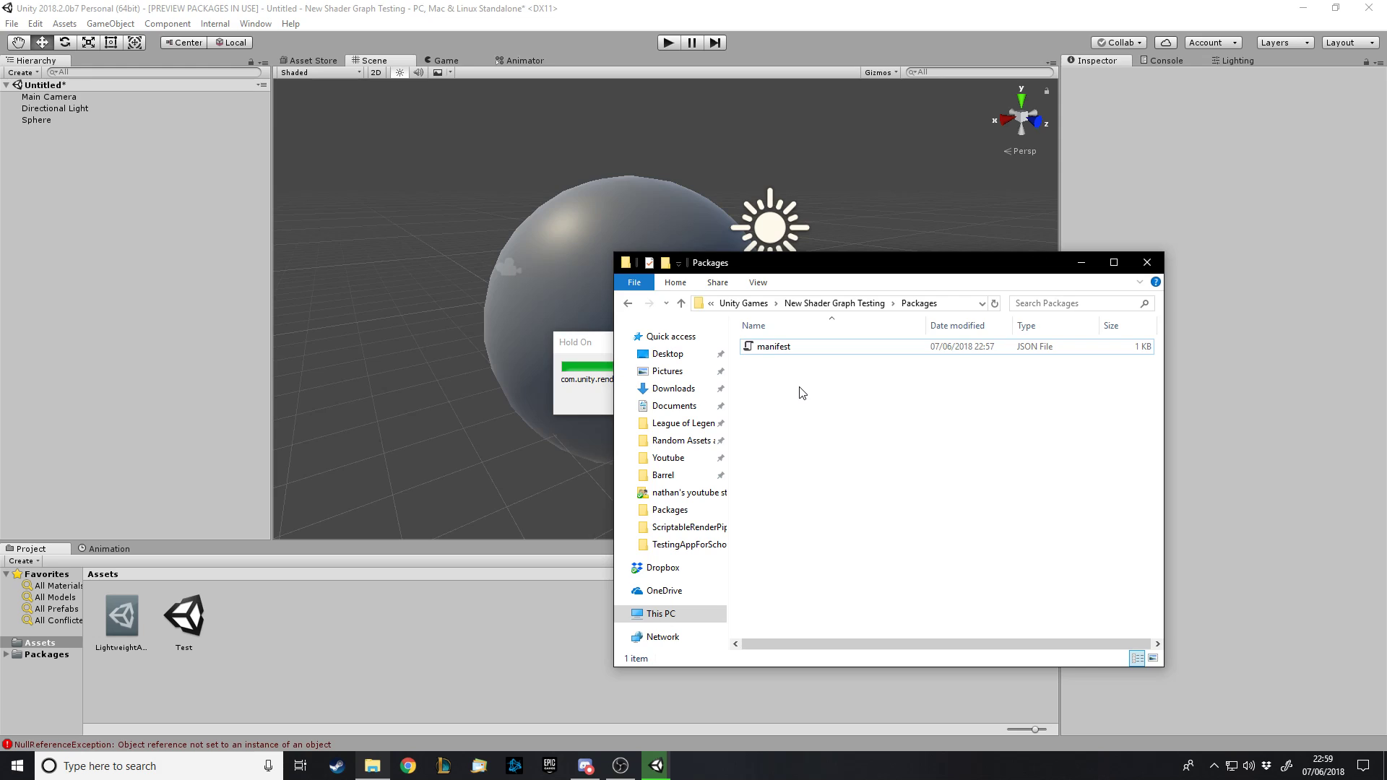
left_click(861, 309)
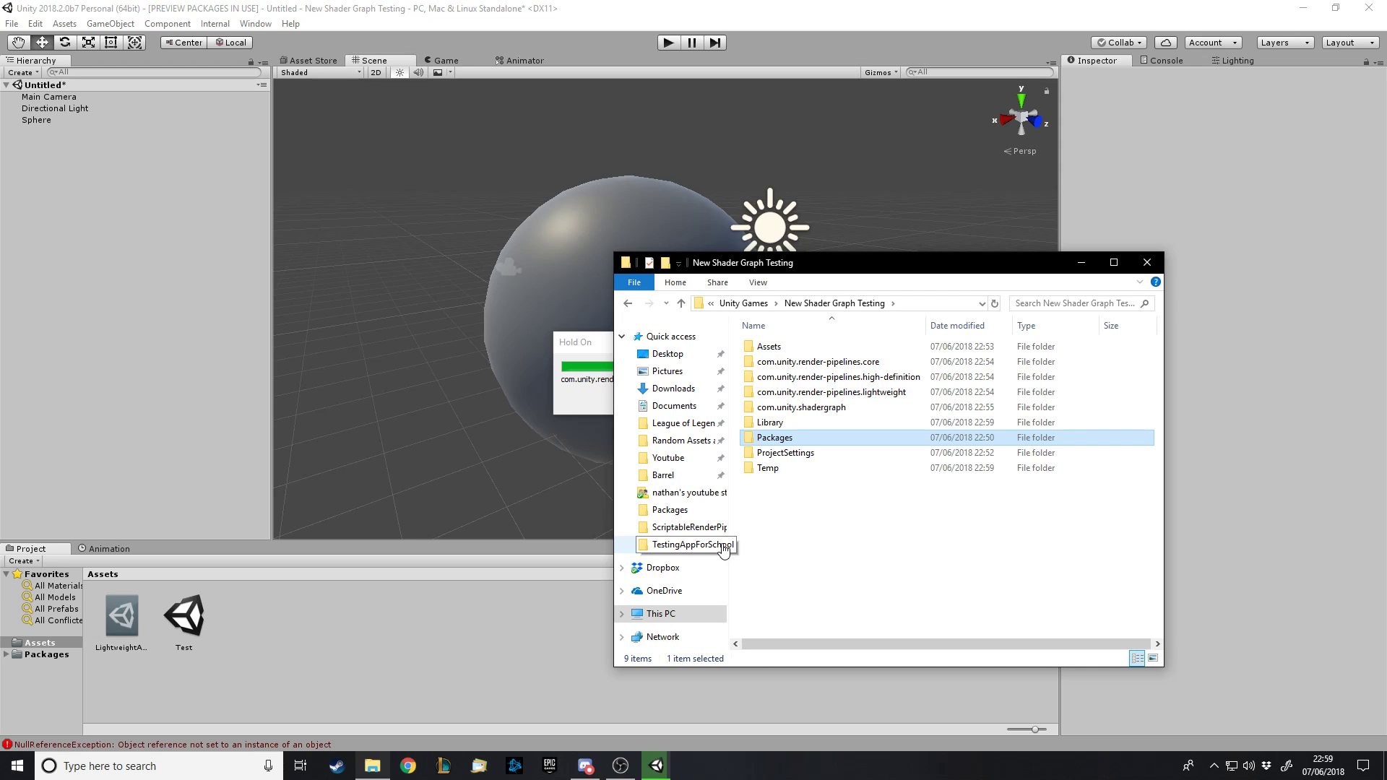
left_click(571, 360)
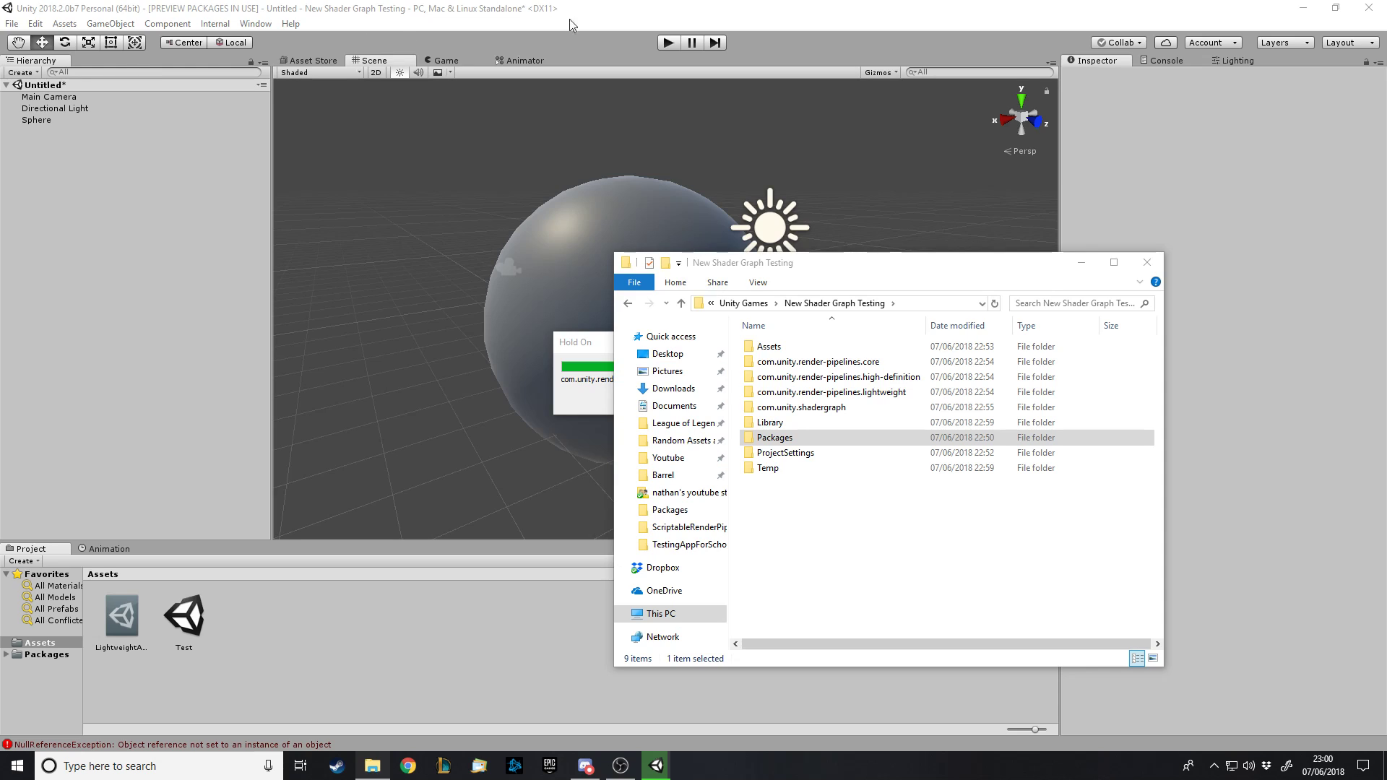
left_click(1084, 262)
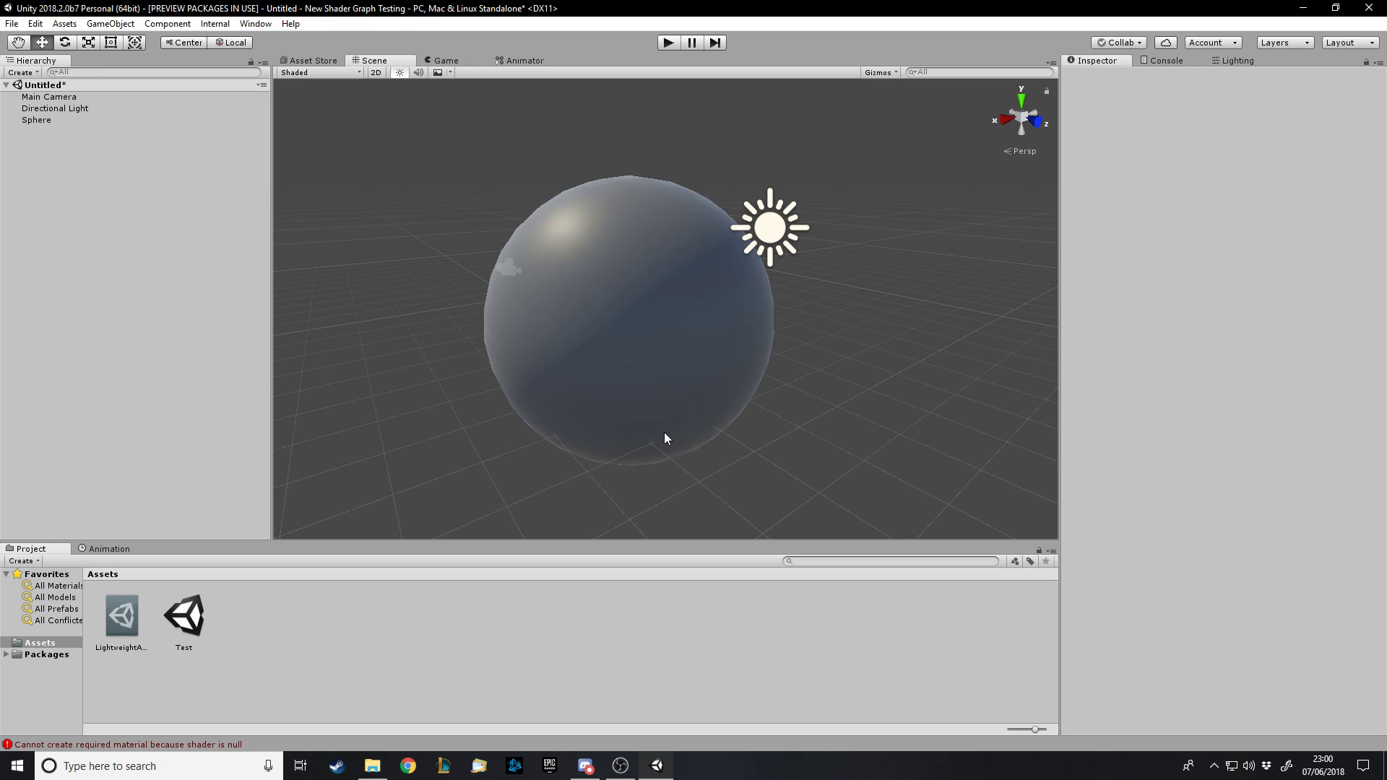
- Inspect and clear the Shader Graph errors in the Console
left_click(1167, 61)
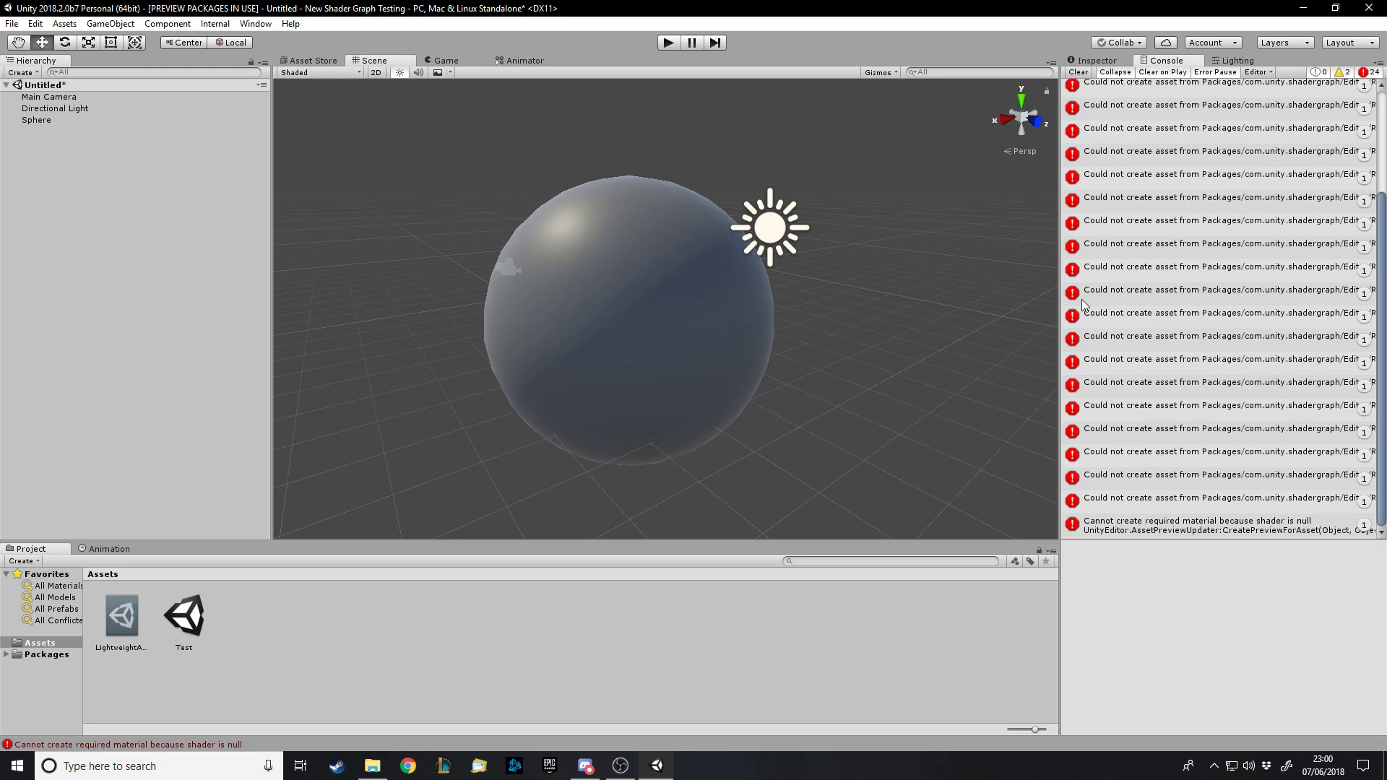
scroll(1082, 278, "up", 3)
left_click(1156, 155)
left_click(1156, 202)
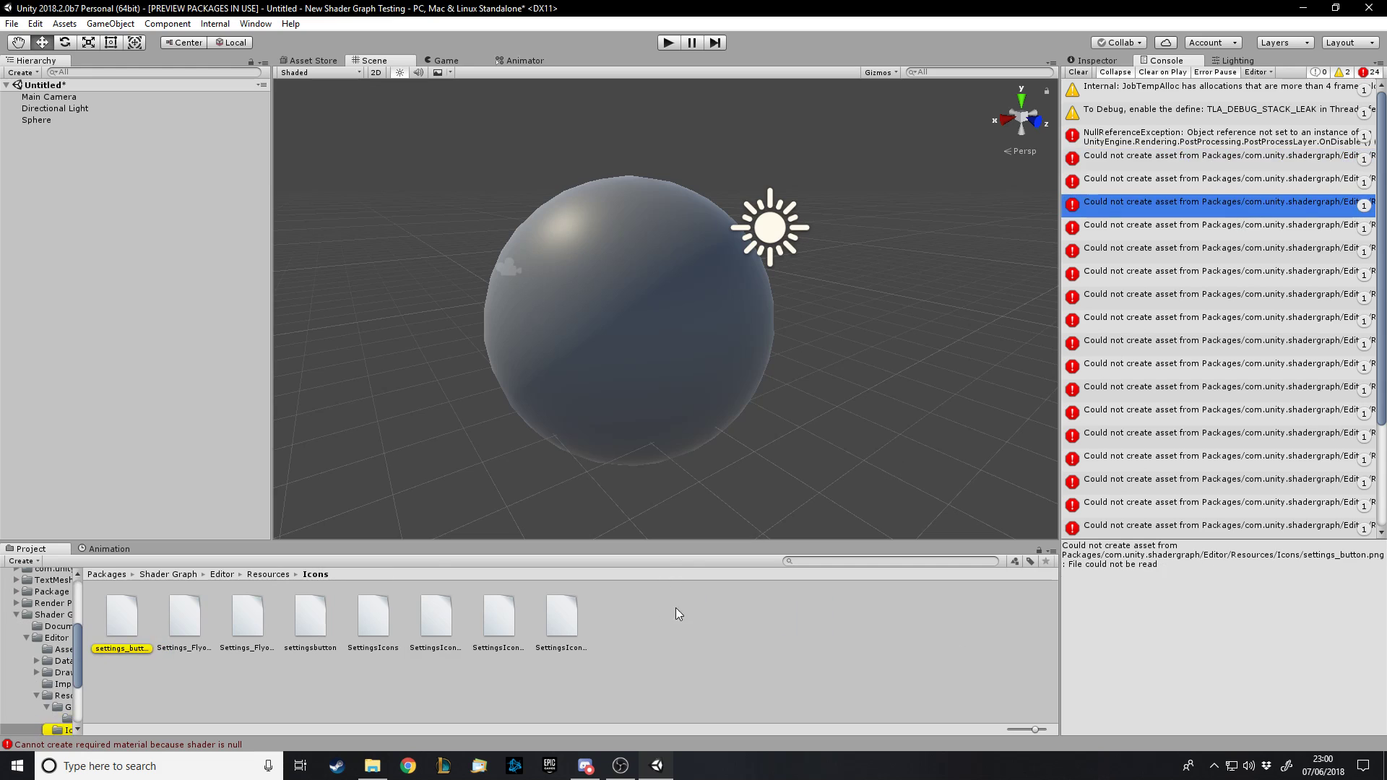
left_click(1078, 72)
left_click(1095, 60)
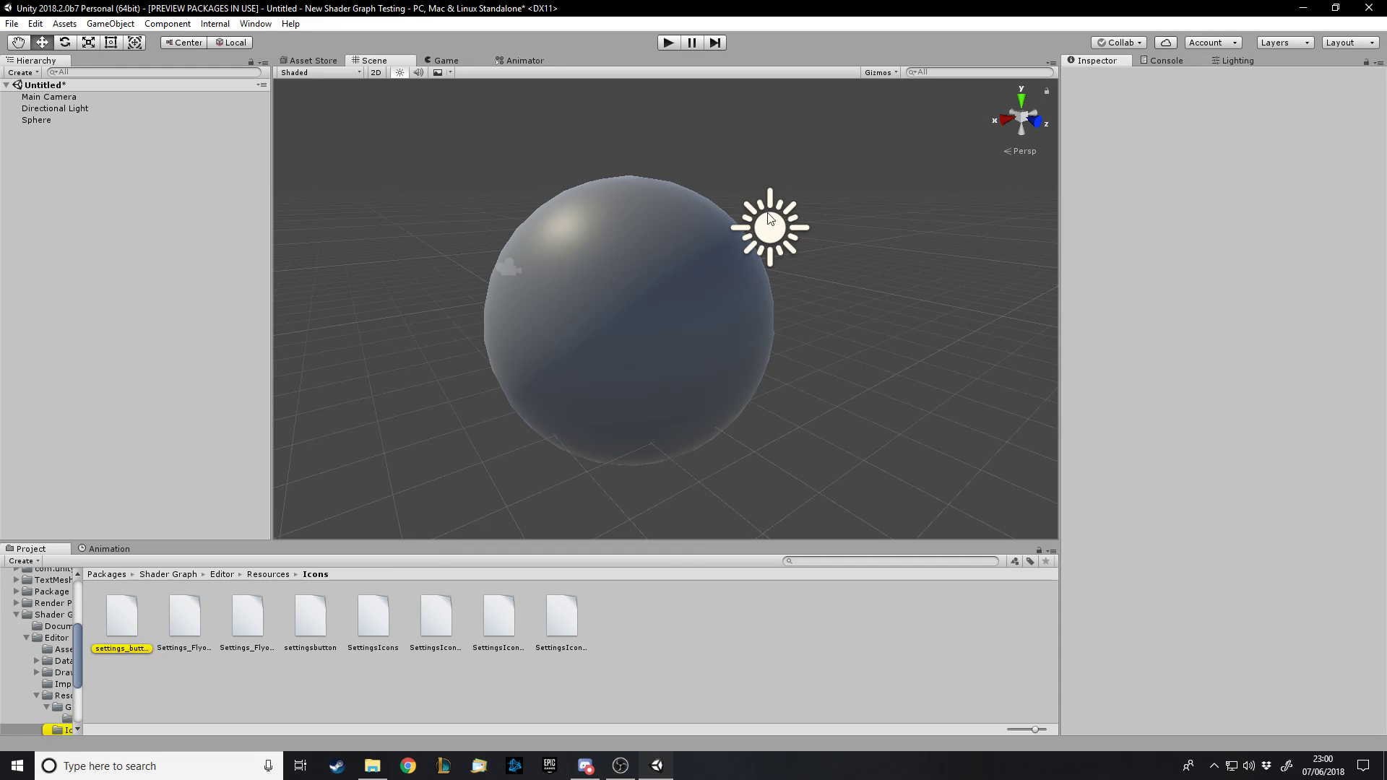
- Create a new material named 'Vertex Testing' in the Assets folder
left_click(605, 313)
left_click(627, 144)
left_click(653, 255)
left_click(207, 382)
scroll(42, 621, "up", 5)
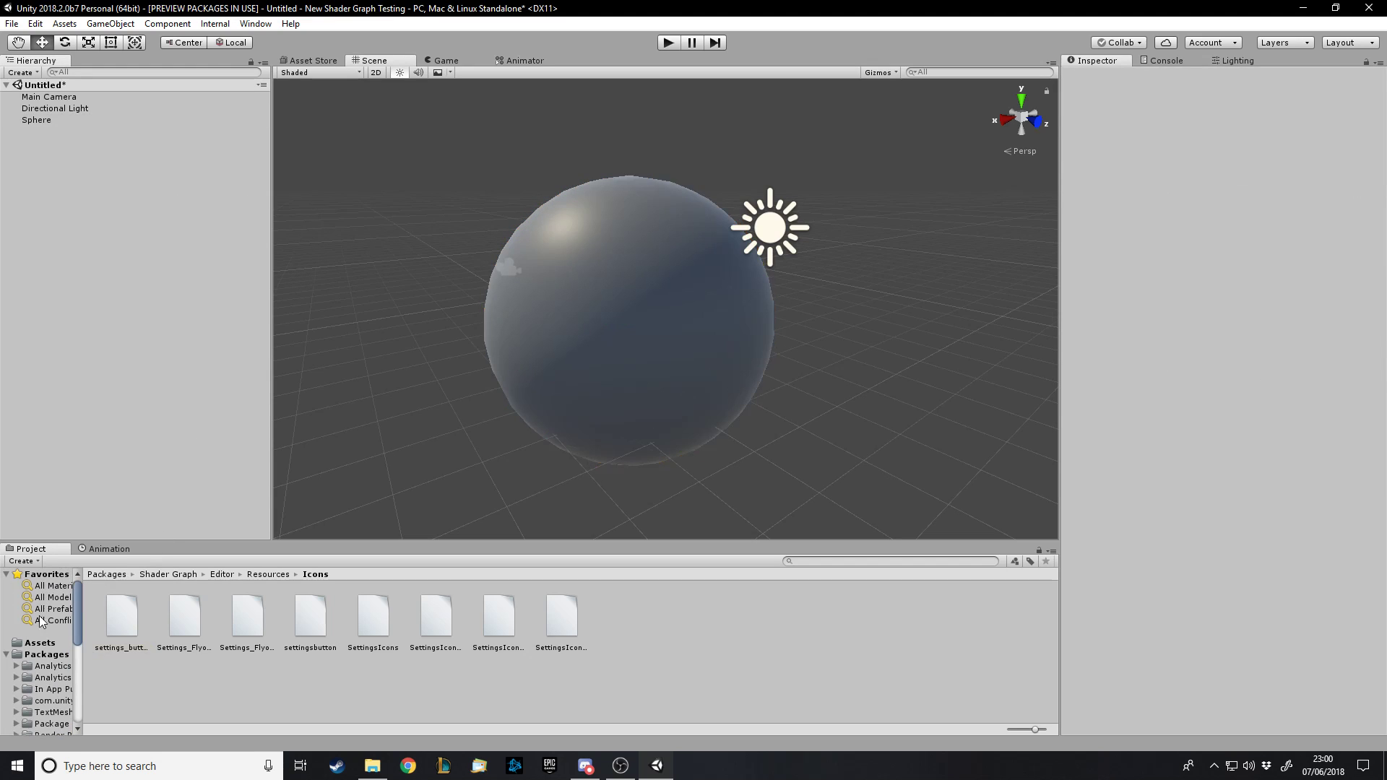
left_click(42, 653)
left_click(42, 643)
right_click(278, 662)
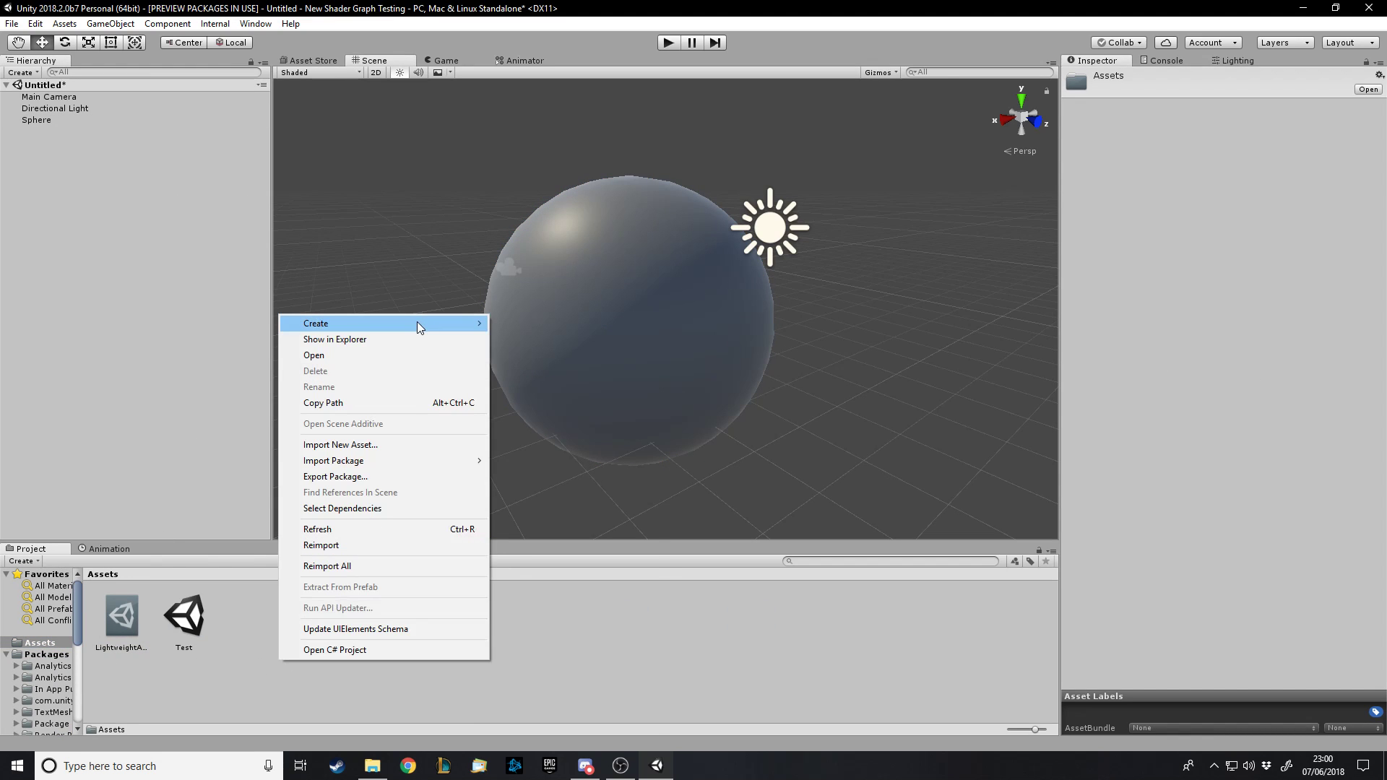
mouse_move(418, 325)
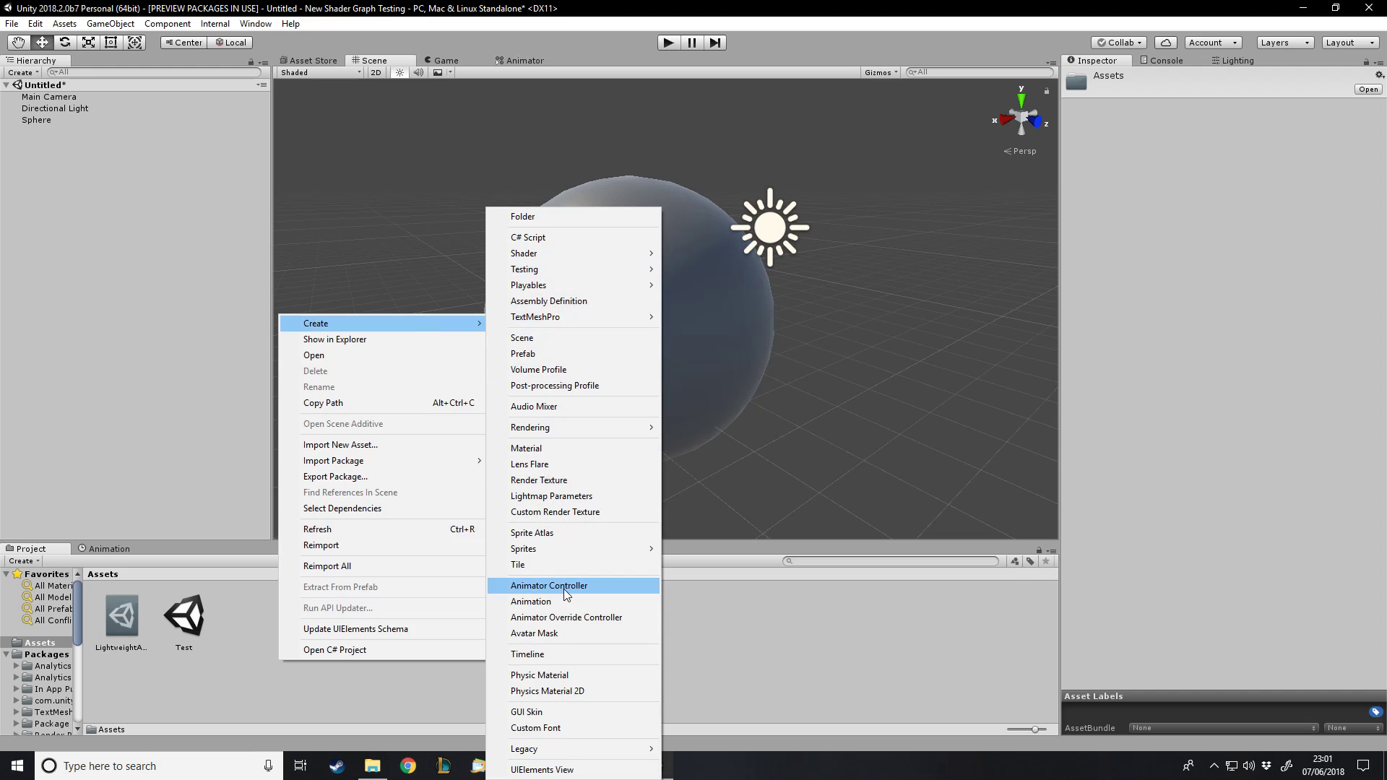
left_click(560, 448)
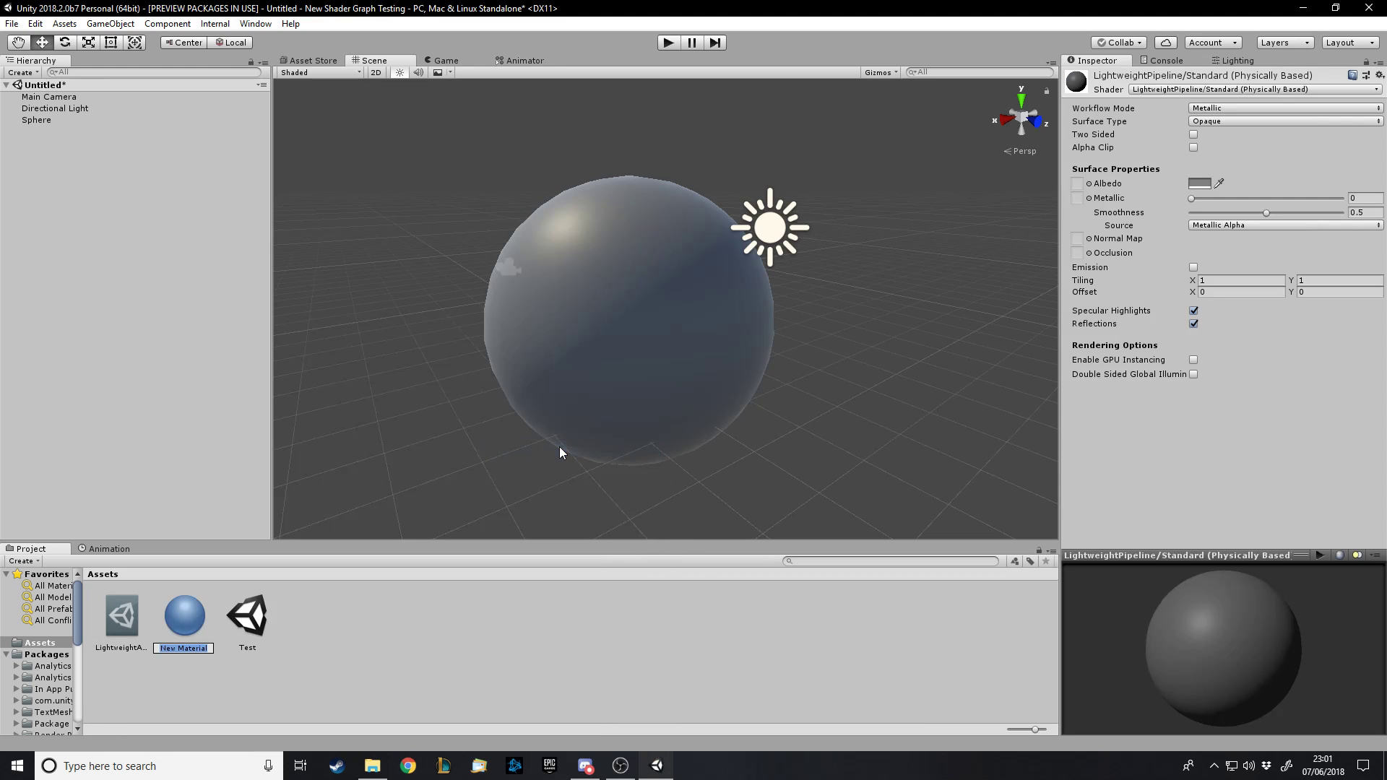
type("Vertex Testing")
key("Return")
- Create a PBR shader graph named 'Vertex Shader' in Assets
right_click(397, 644)
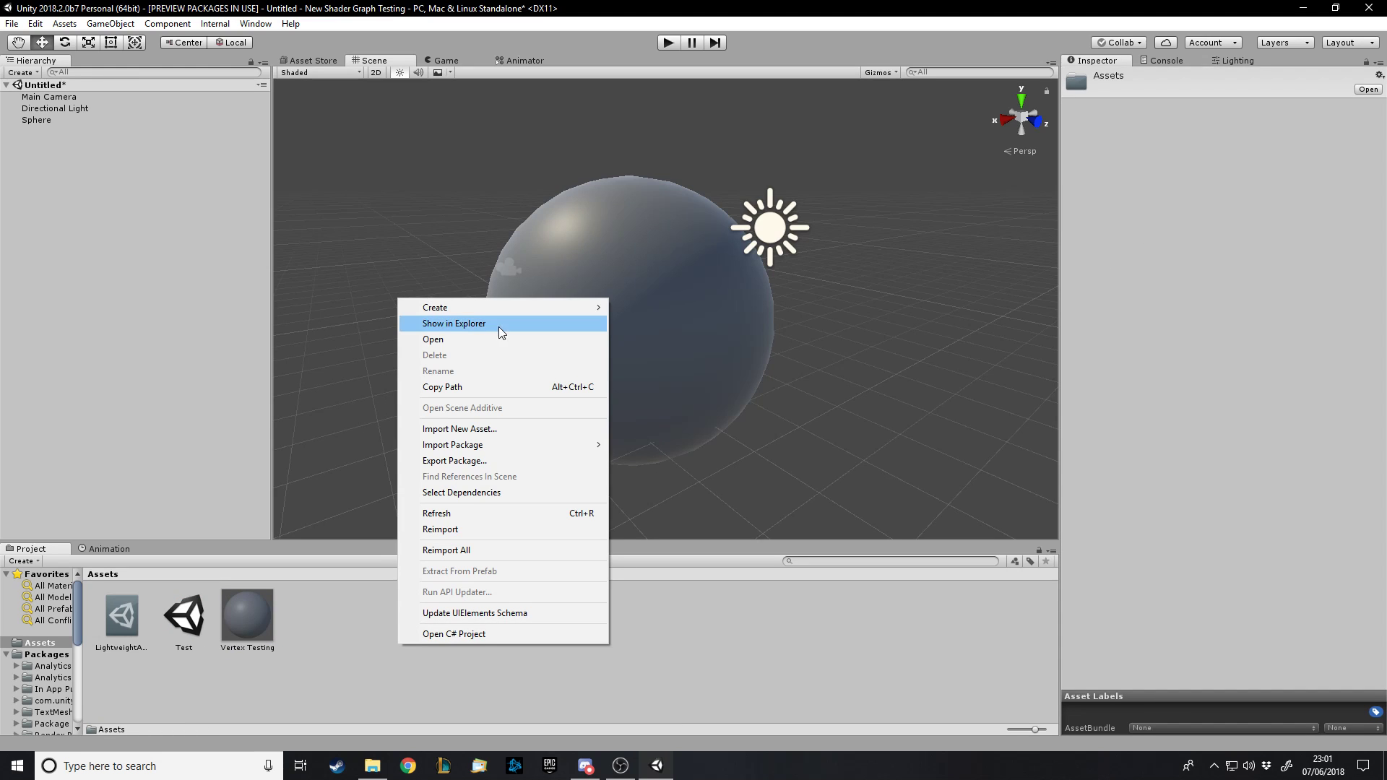
mouse_move(506, 310)
mouse_move(672, 269)
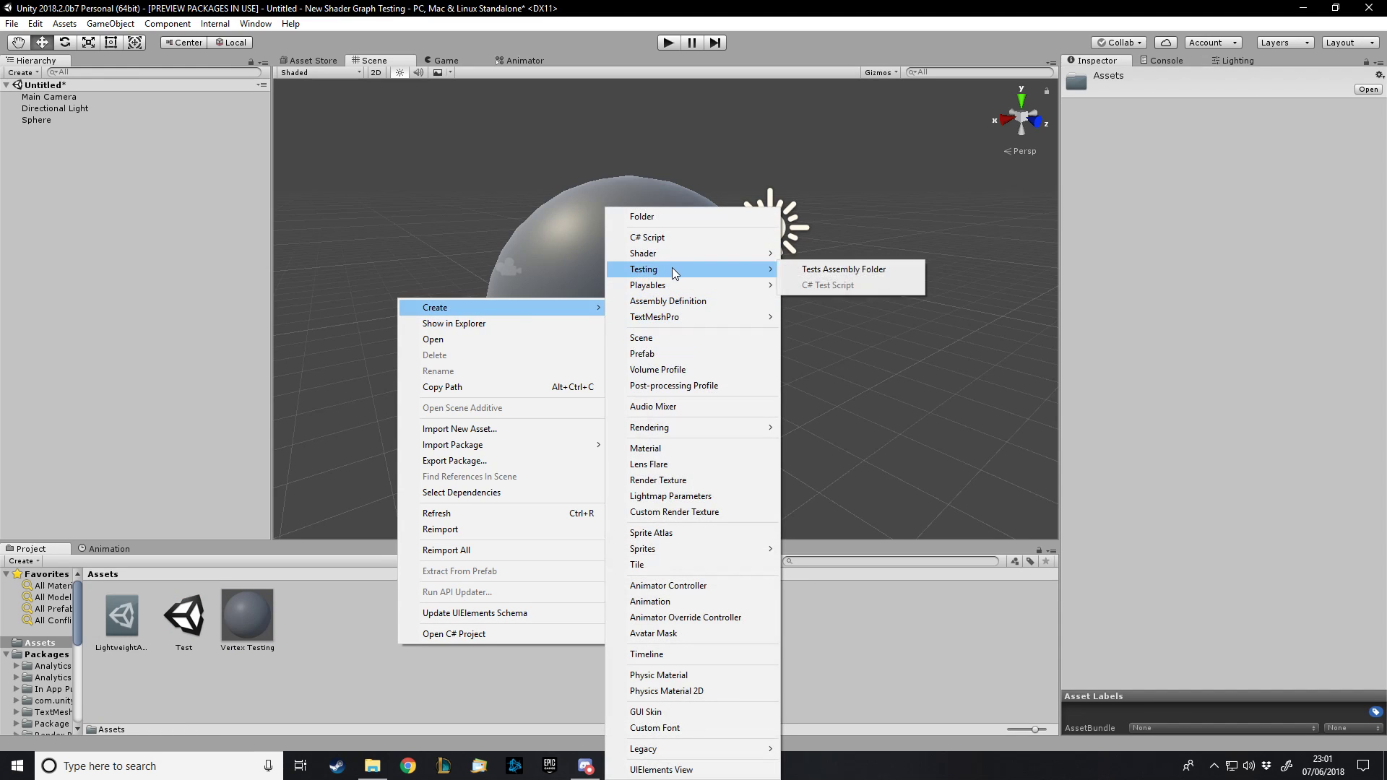
left_click(823, 323)
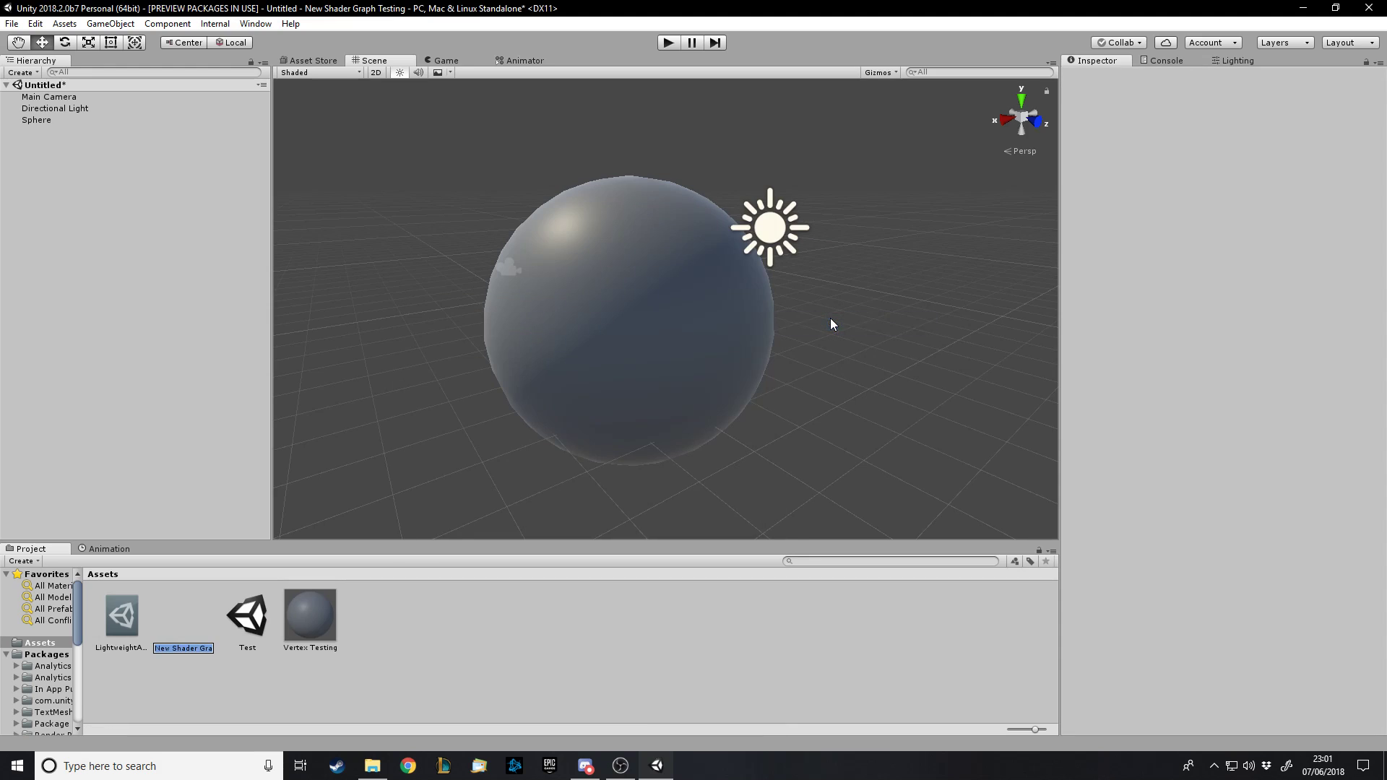
type("S")
type("Vertex")
type("er")
key("Return")
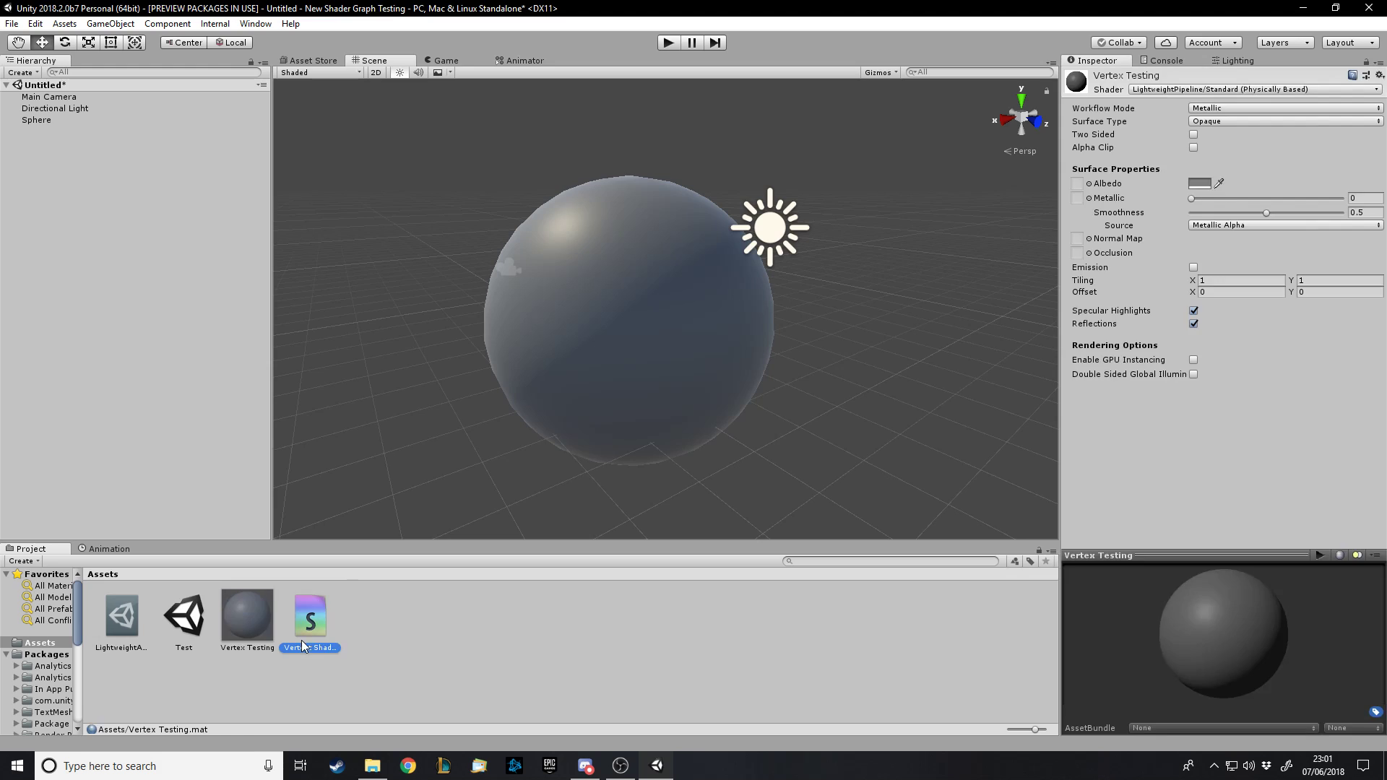
left_click(310, 649)
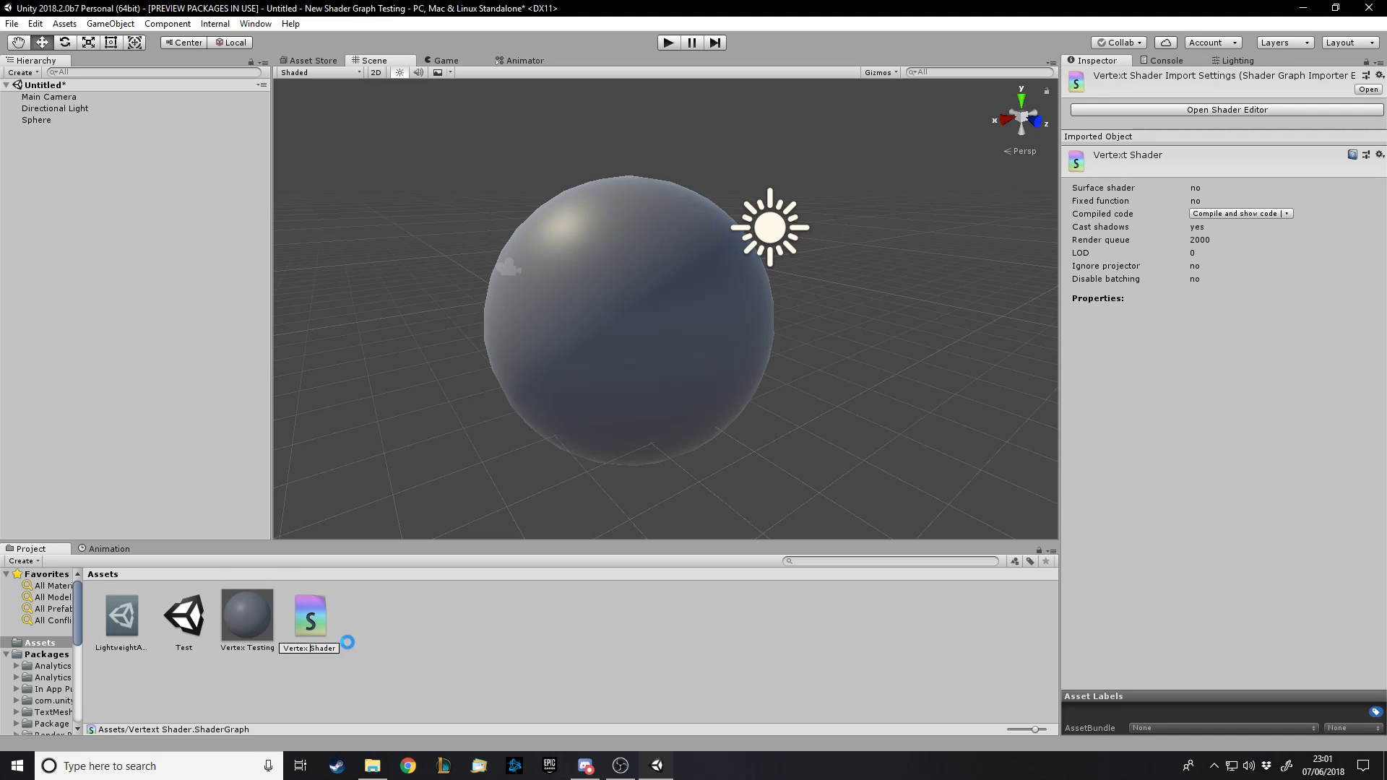
key("Return")
- Assign the Vertex Shader graph to Vertex Testing and apply the material to the Sphere
left_click_drag(286, 635, 296, 637)
left_click(44, 121)
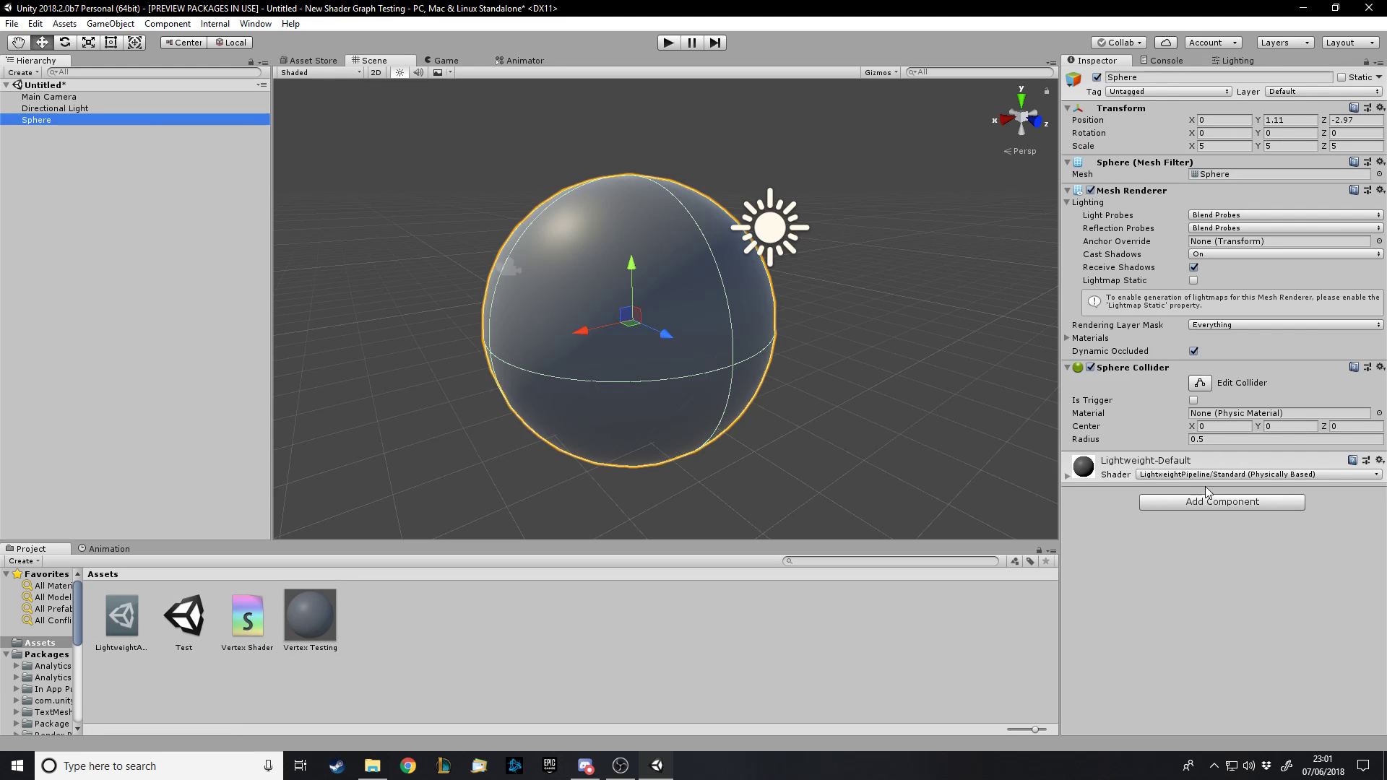
left_click(307, 617)
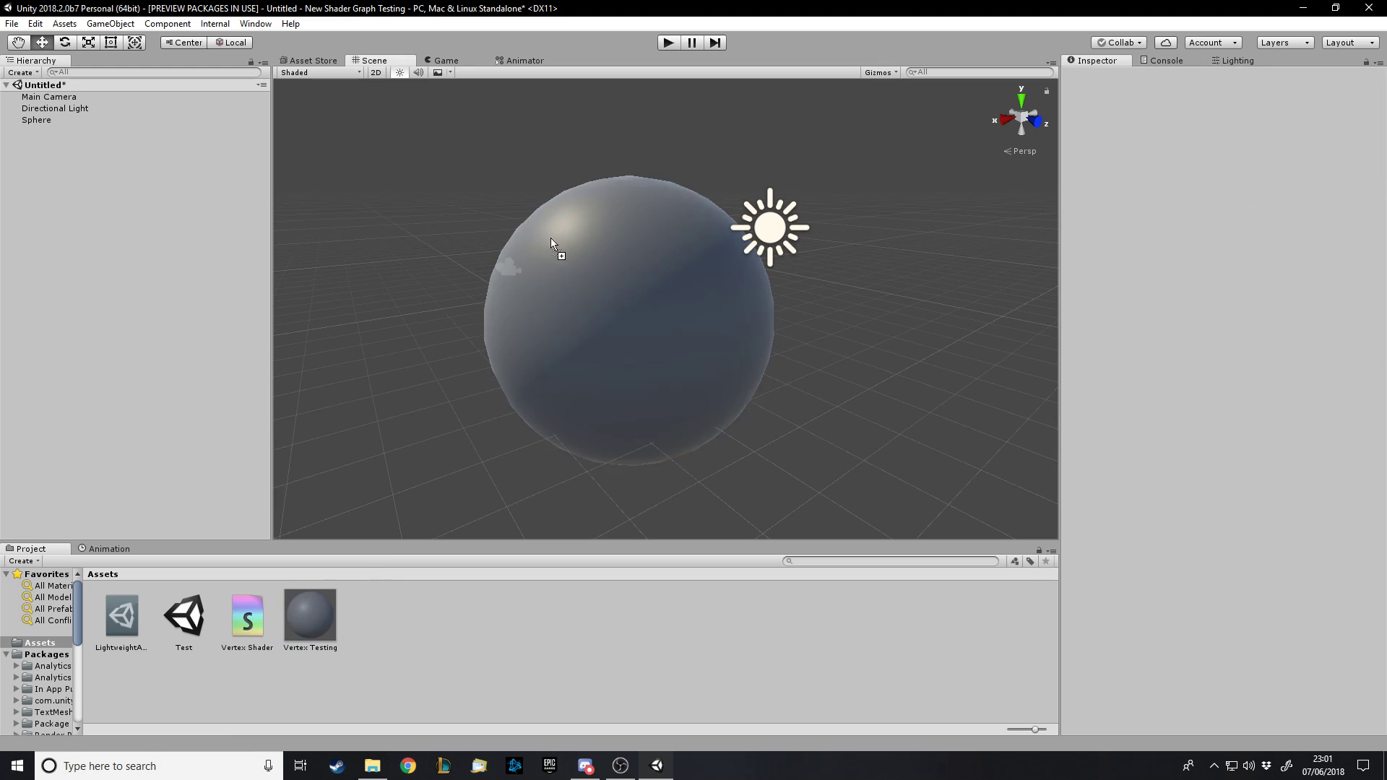
left_click_drag(38, 115, 36, 120)
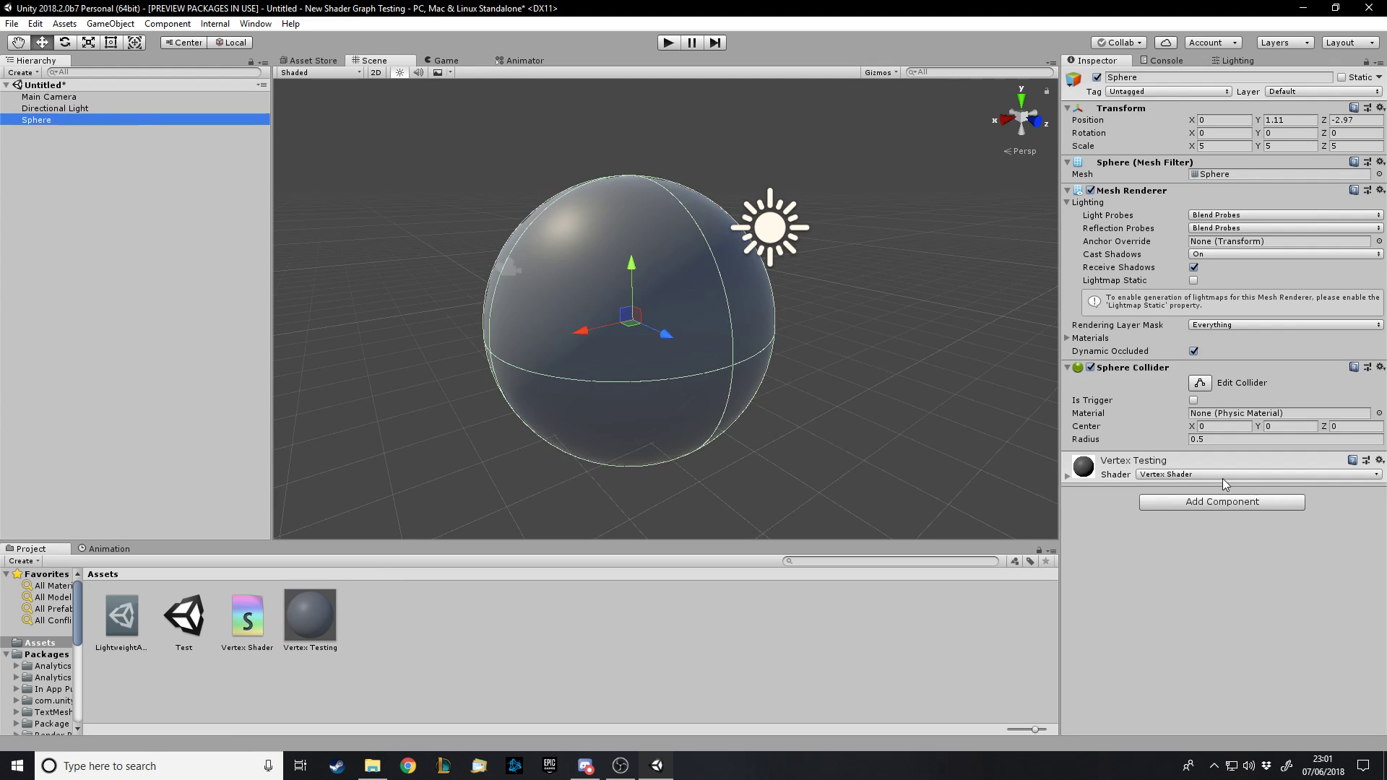
left_click(1069, 477)
- Open the Vertex Shader graph in the Shader Graph editor
double_click(257, 620)
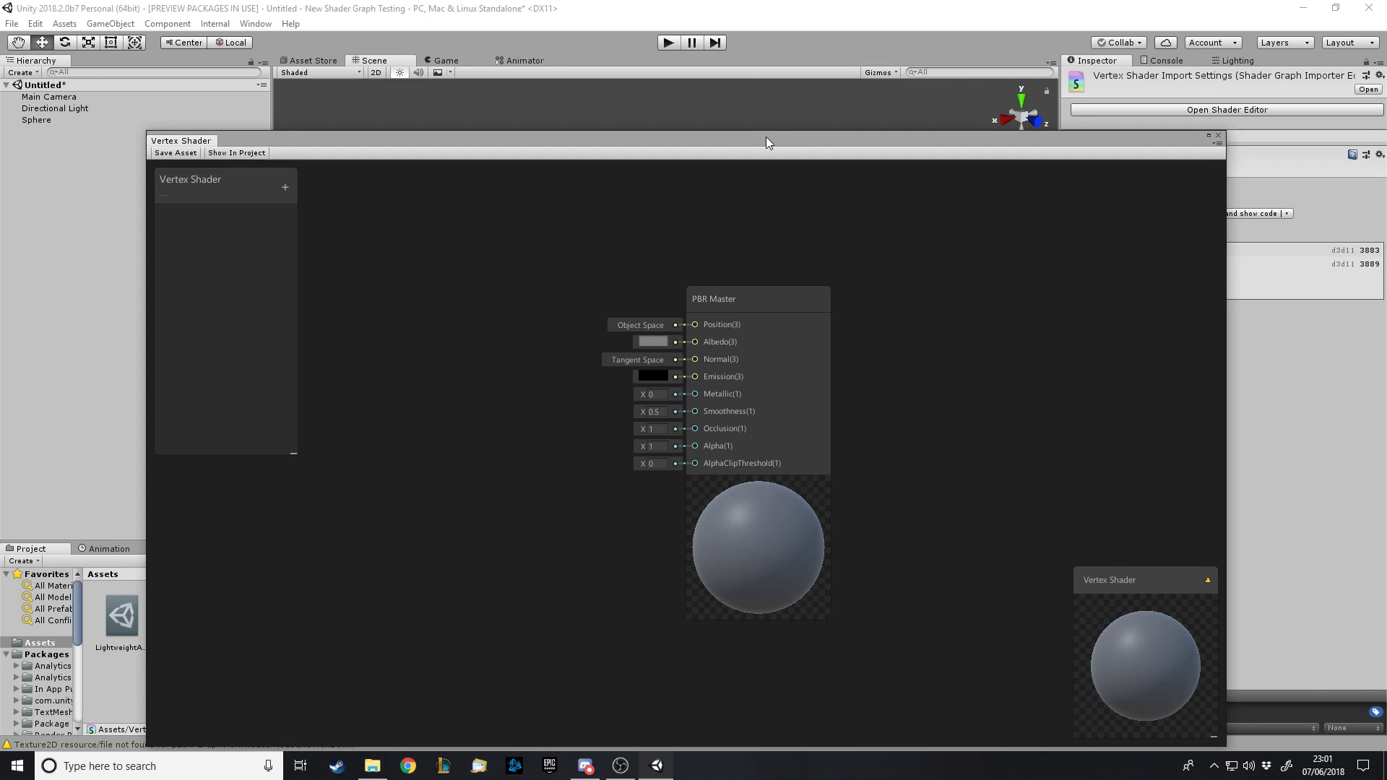
left_click_drag(766, 138, 780, 85)
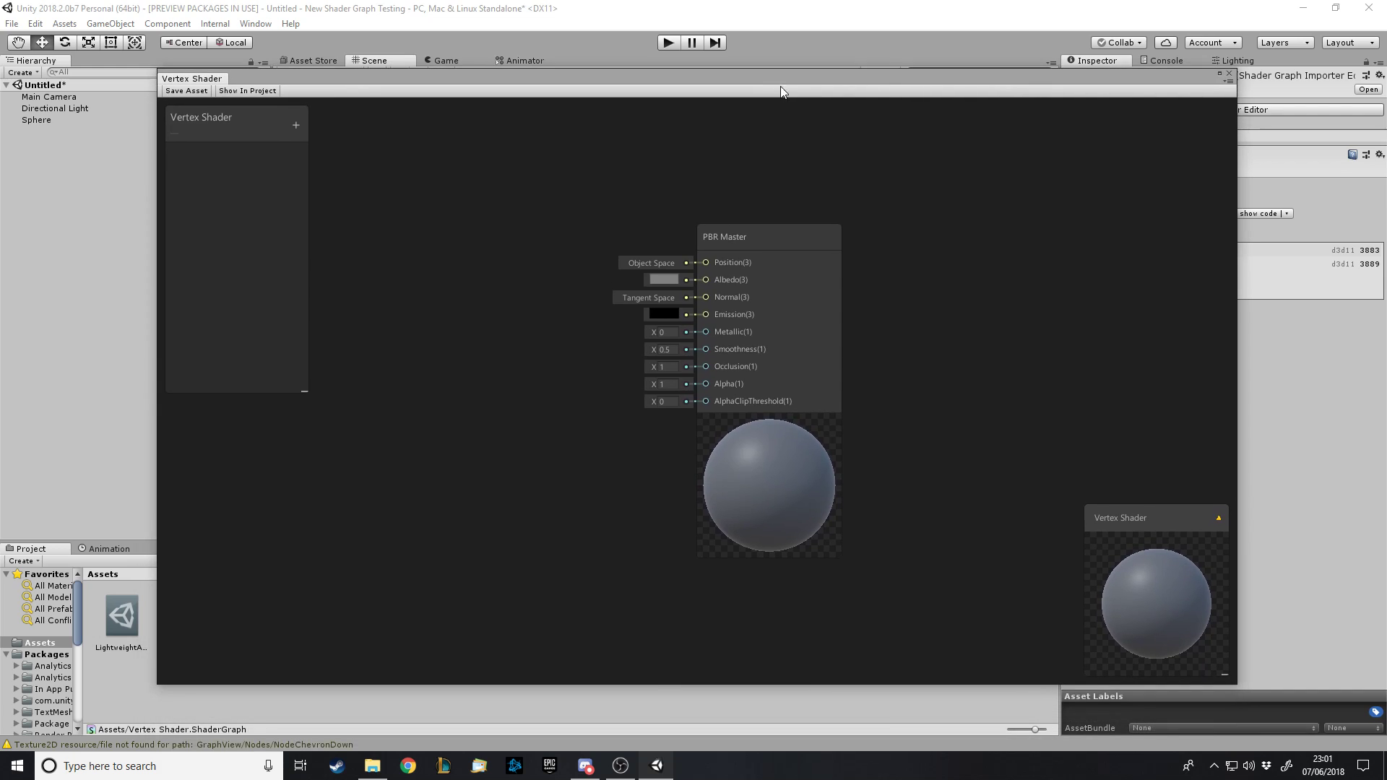
left_click(1218, 519)
left_click(1218, 519)
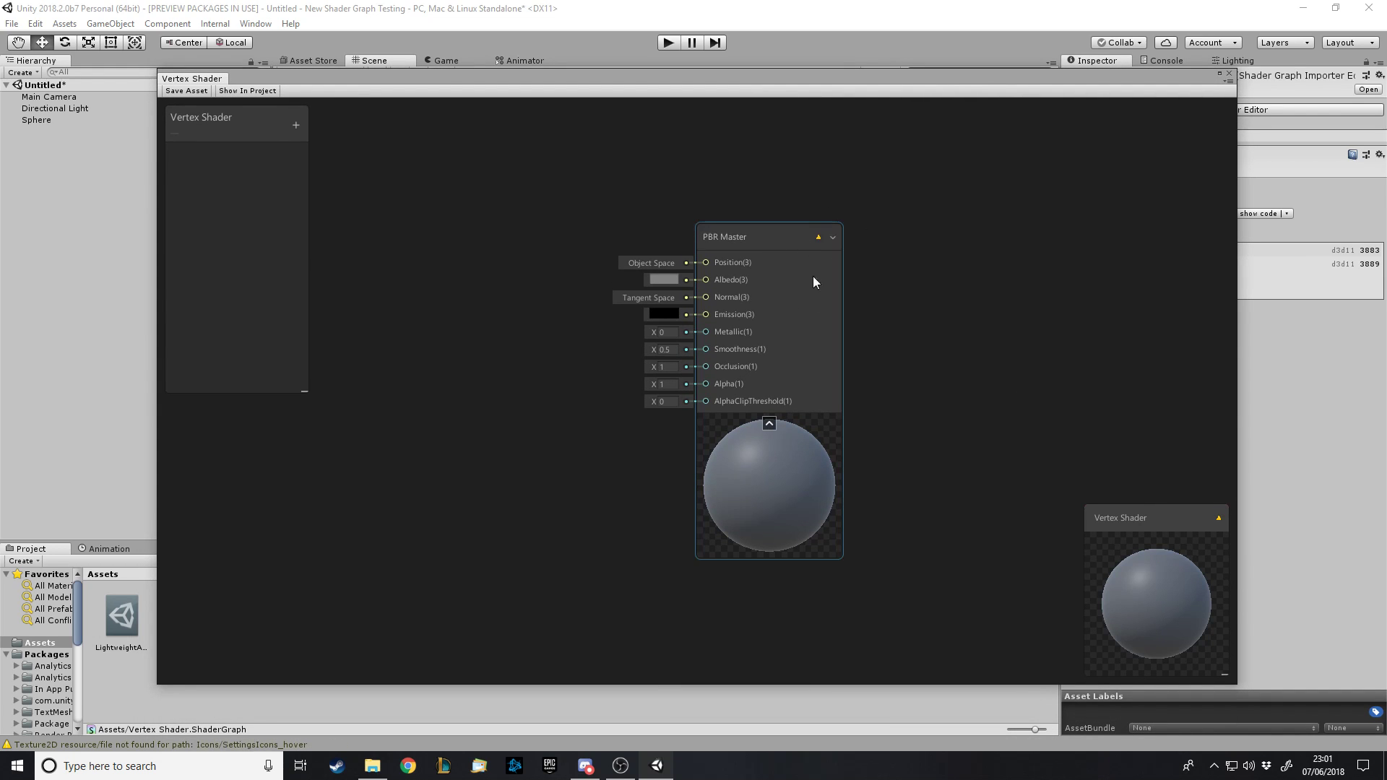
- Check the PBR Master settings, keeping the Metallic workflow and Surface unchanged
left_click(819, 238)
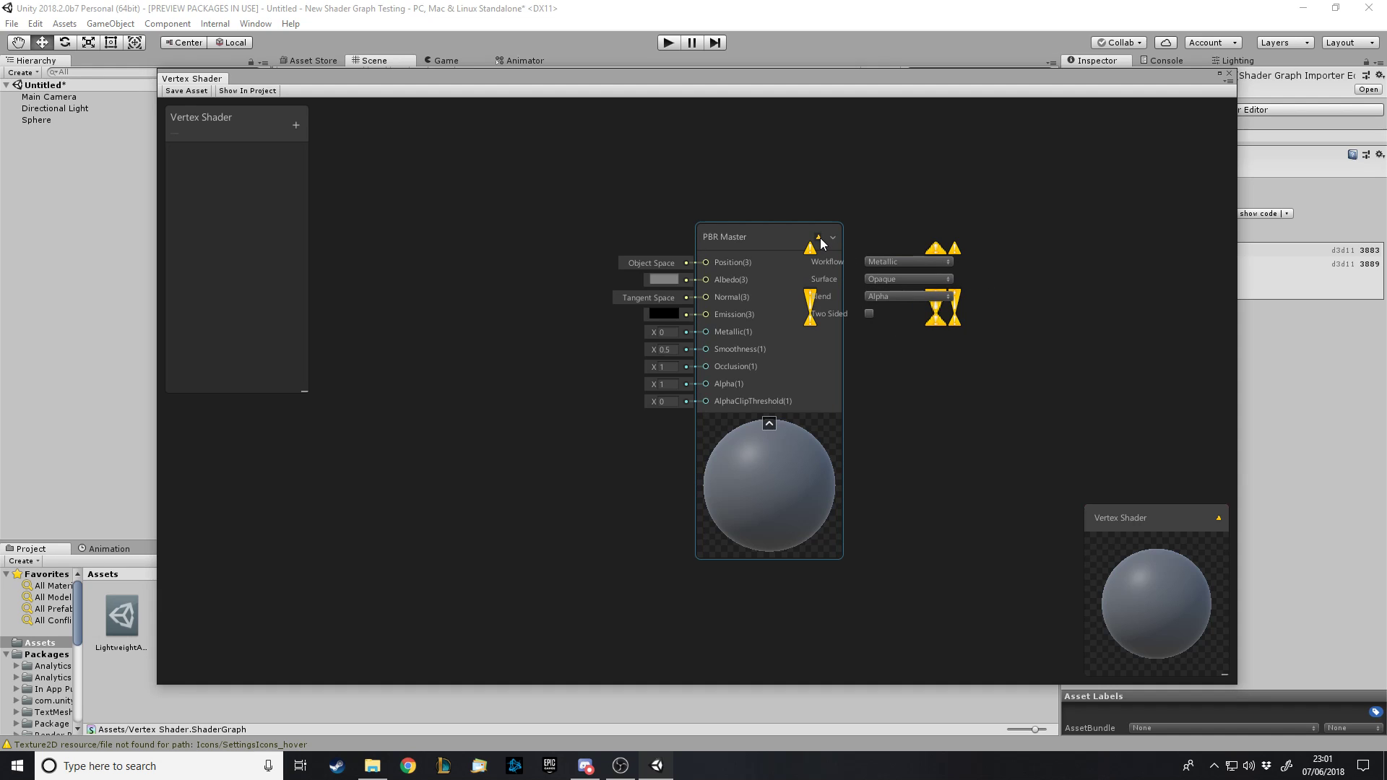
left_click(907, 262)
left_click(905, 293)
left_click(909, 278)
left_click(912, 240)
left_click(832, 238)
left_click(821, 238)
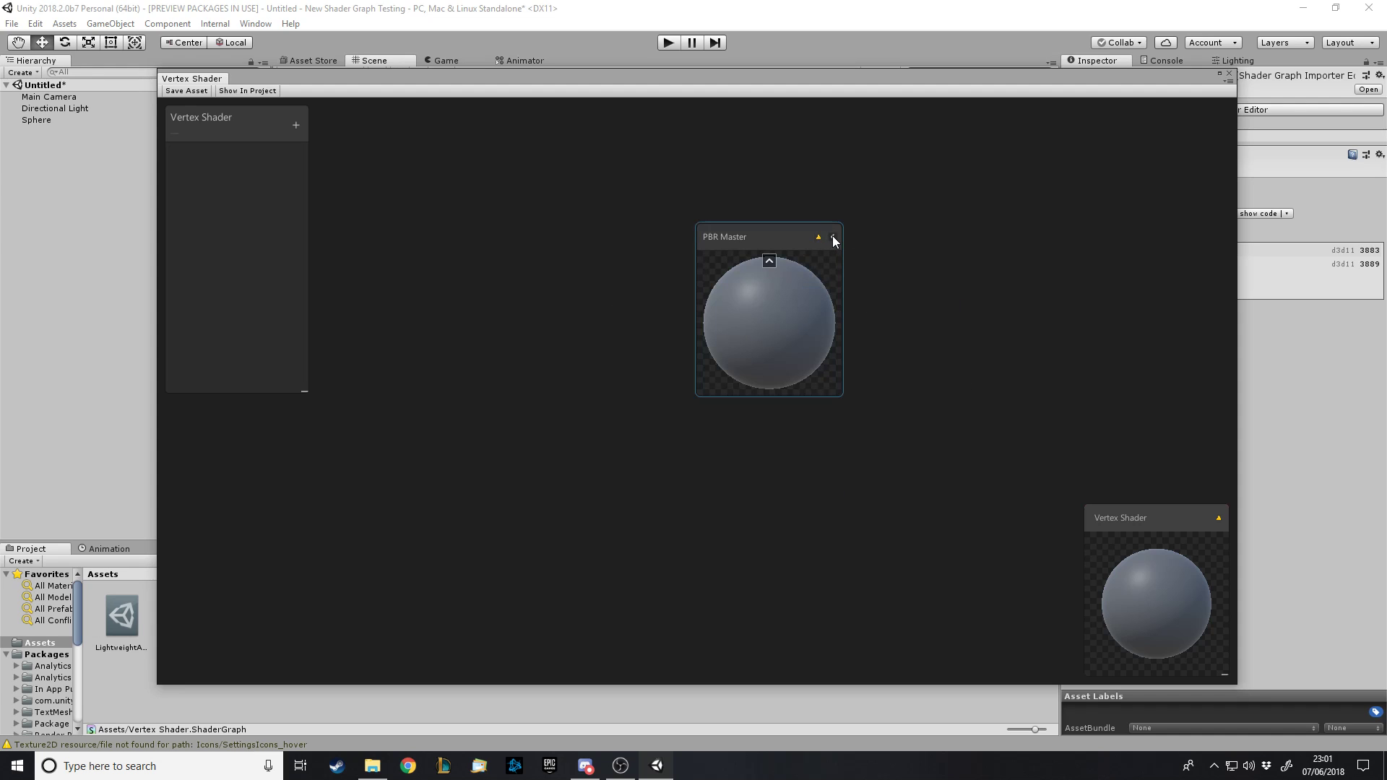
left_click(831, 237)
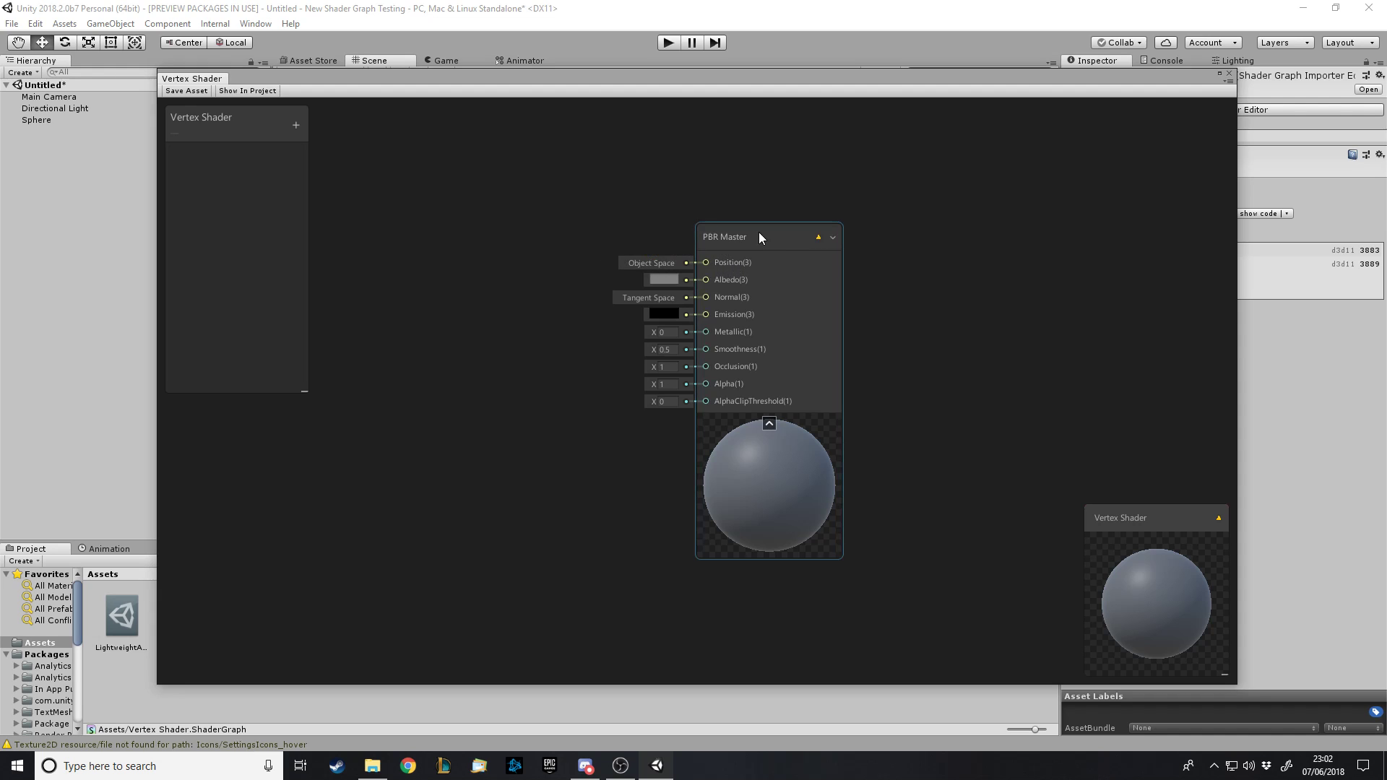
- Move the PBR Master node to the right side of the graph
left_click_drag(759, 232, 811, 239)
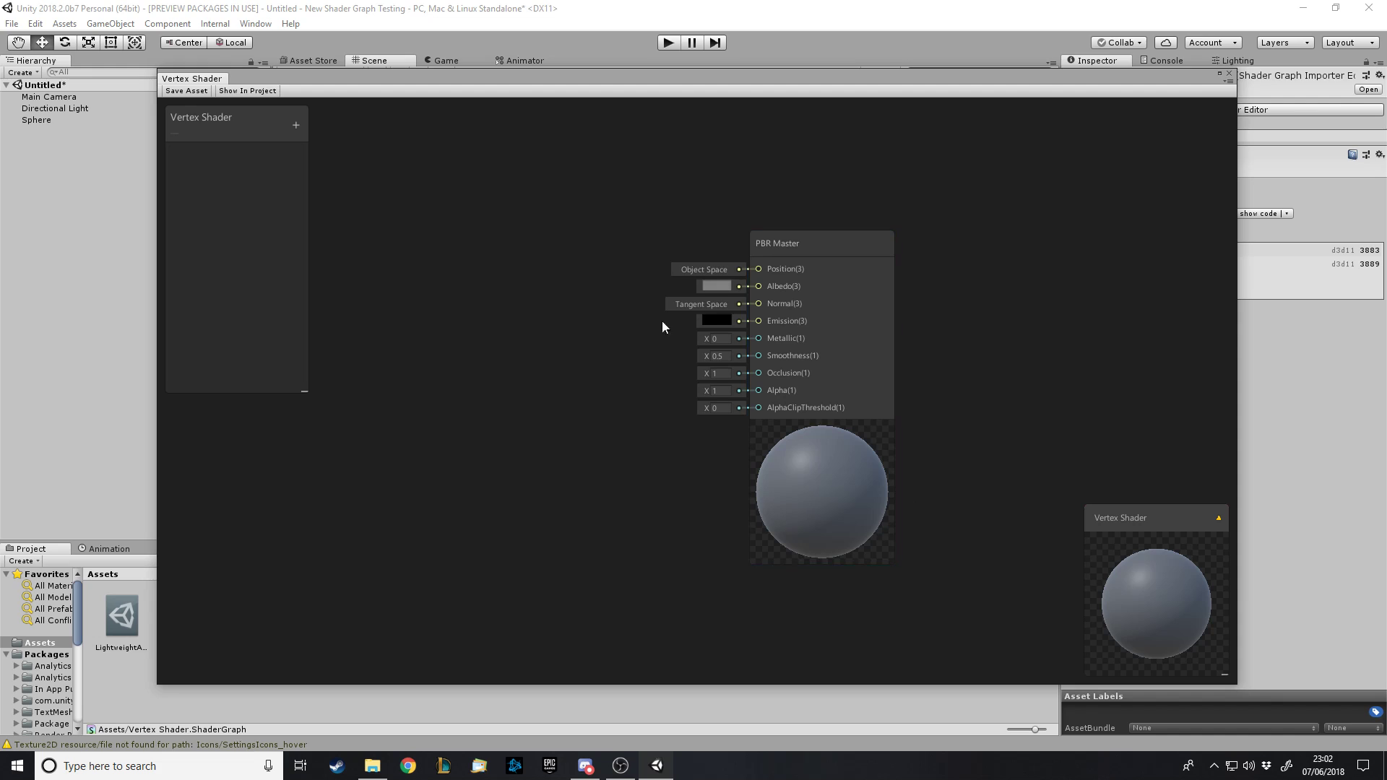
scroll(698, 321, "down", 2)
scroll(517, 347, "up", 2)
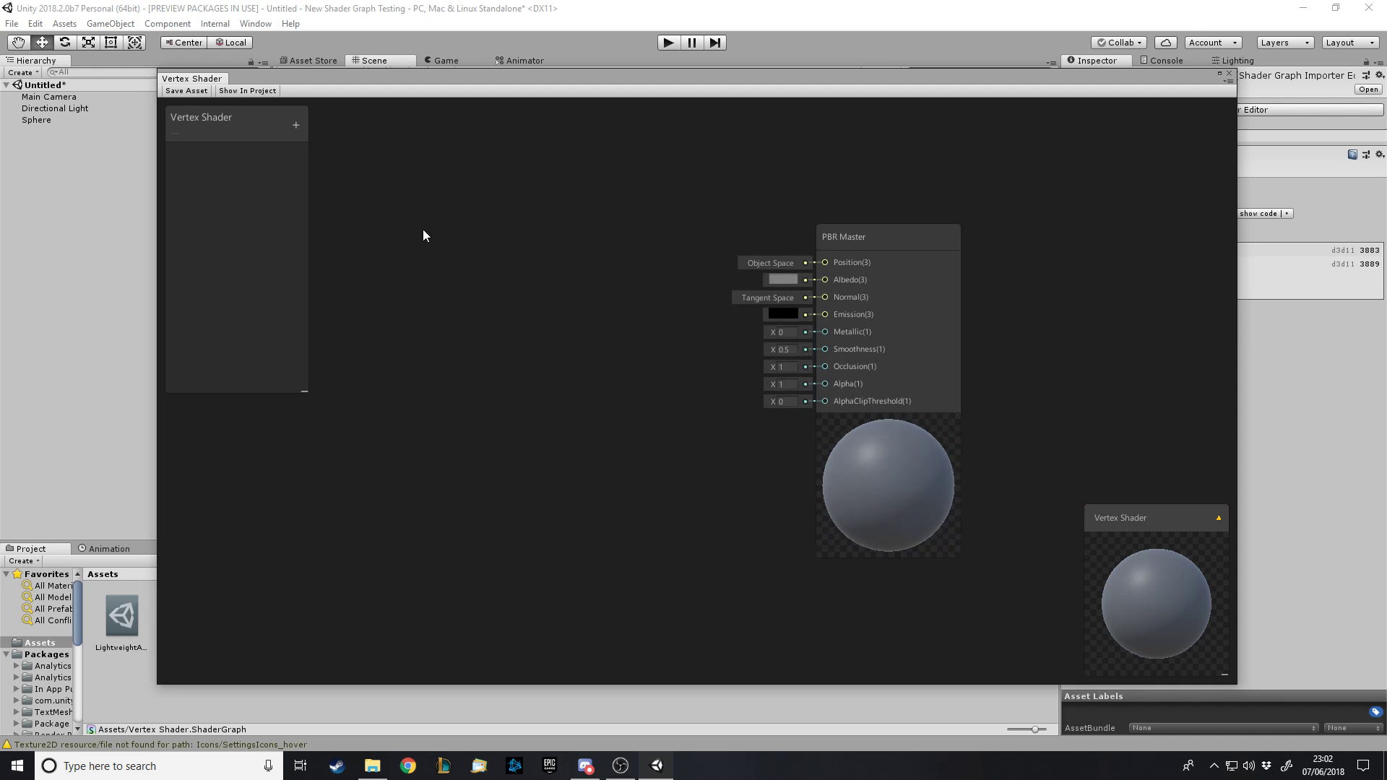
- Add an Object-space Position node, wire it into PBR Master Position, and save the graph
key("space")
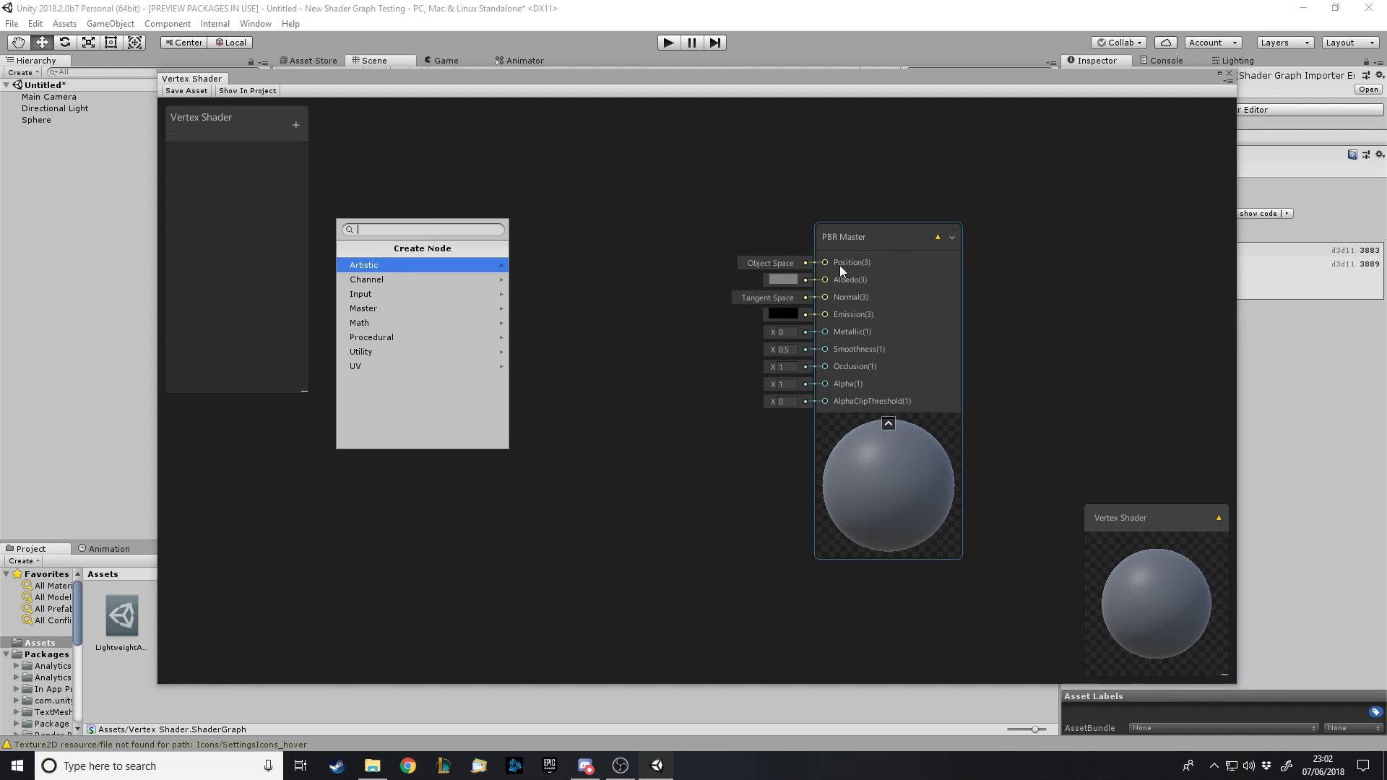
type("position")
key("Return")
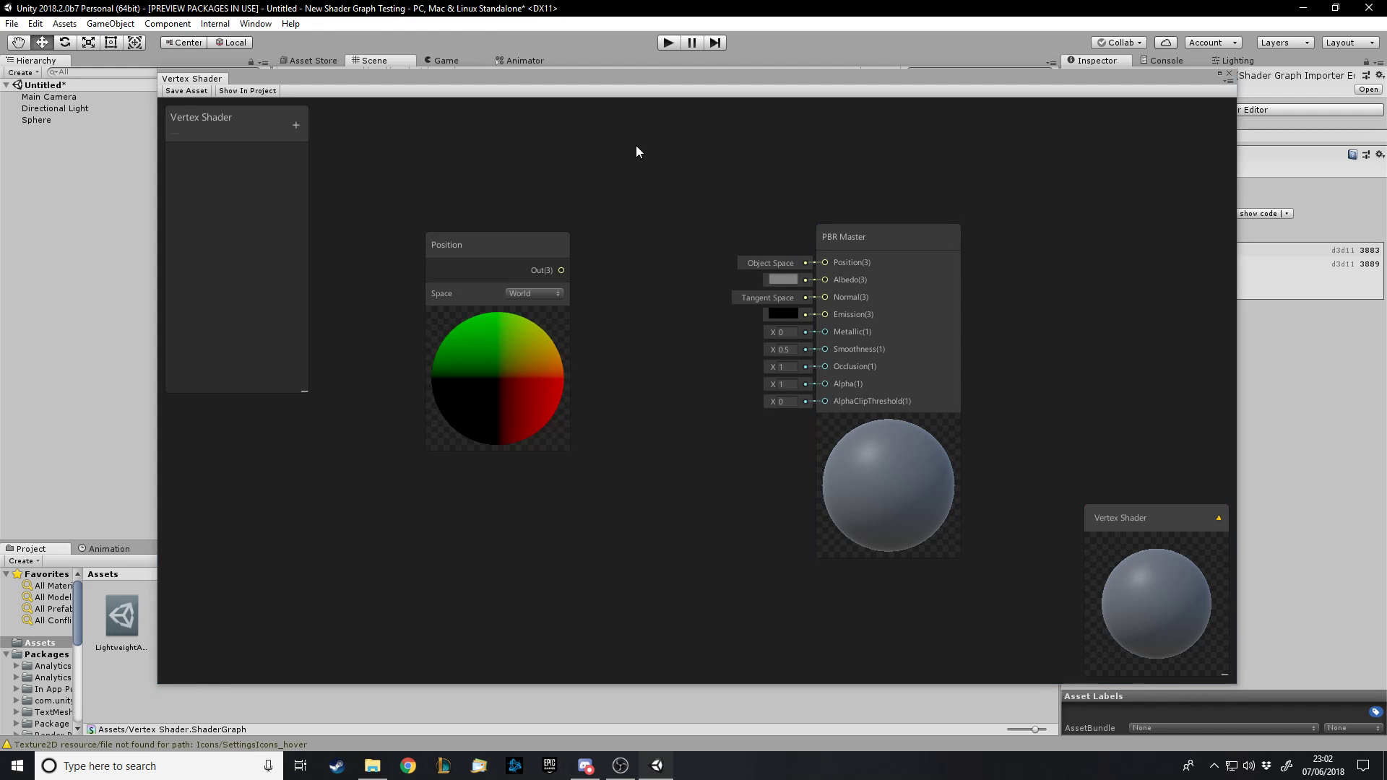
left_click(534, 293)
left_click(557, 303)
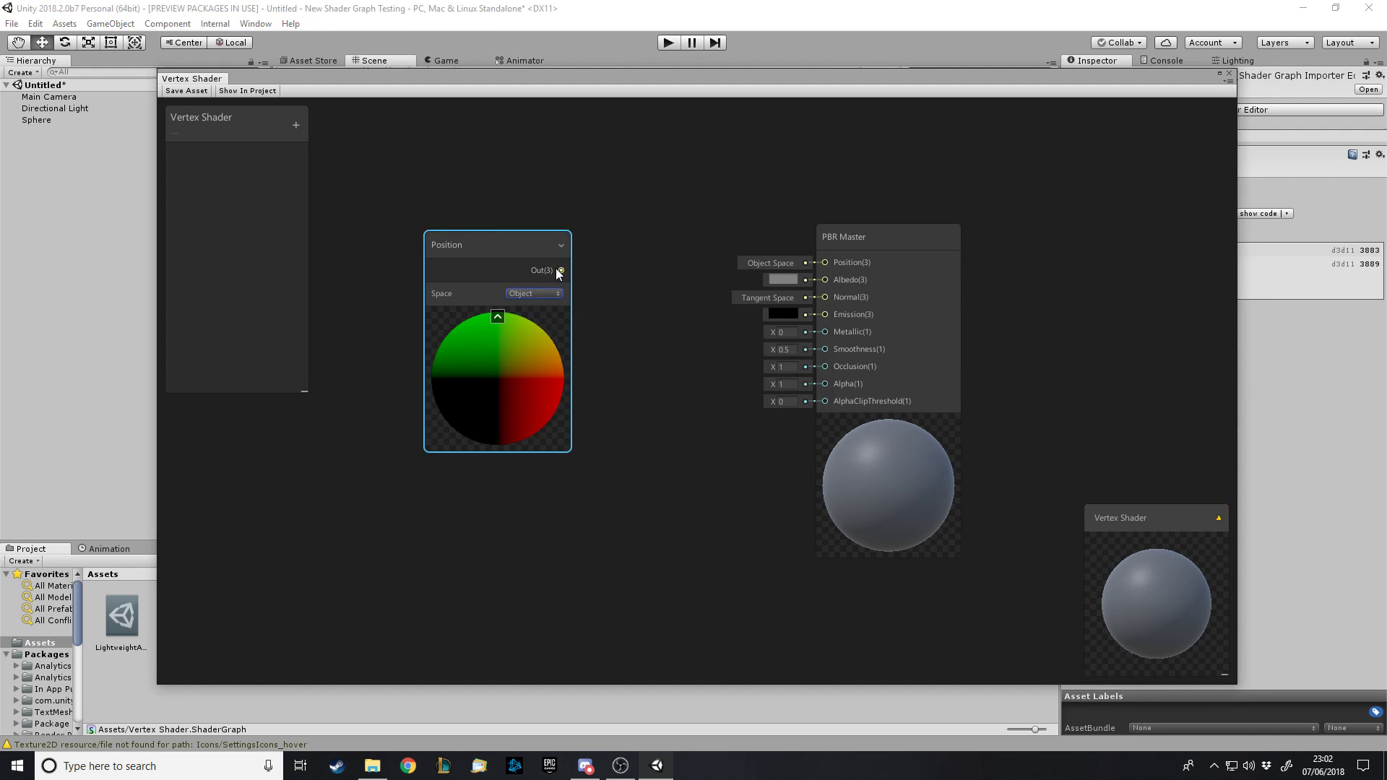
left_click_drag(561, 270, 826, 263)
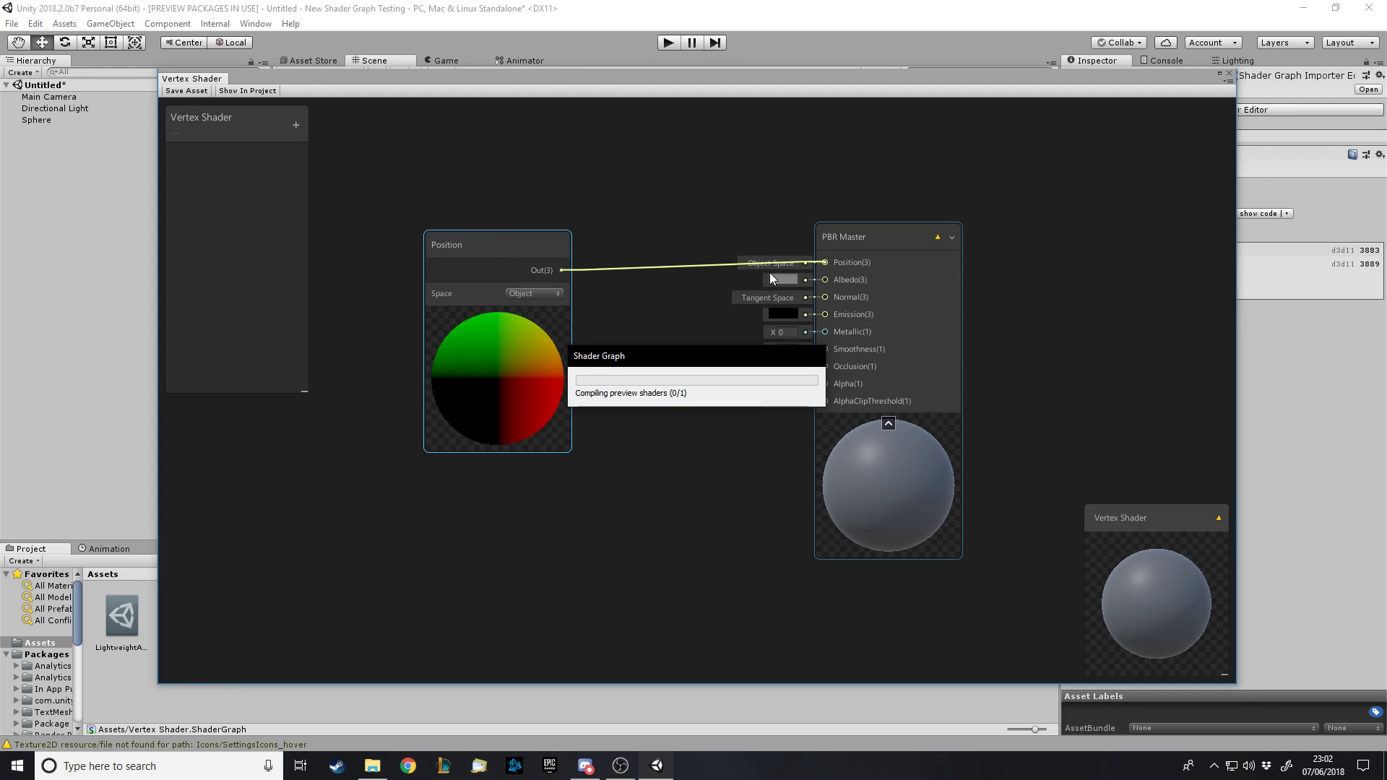
left_click_drag(522, 257, 468, 204)
left_click(205, 92)
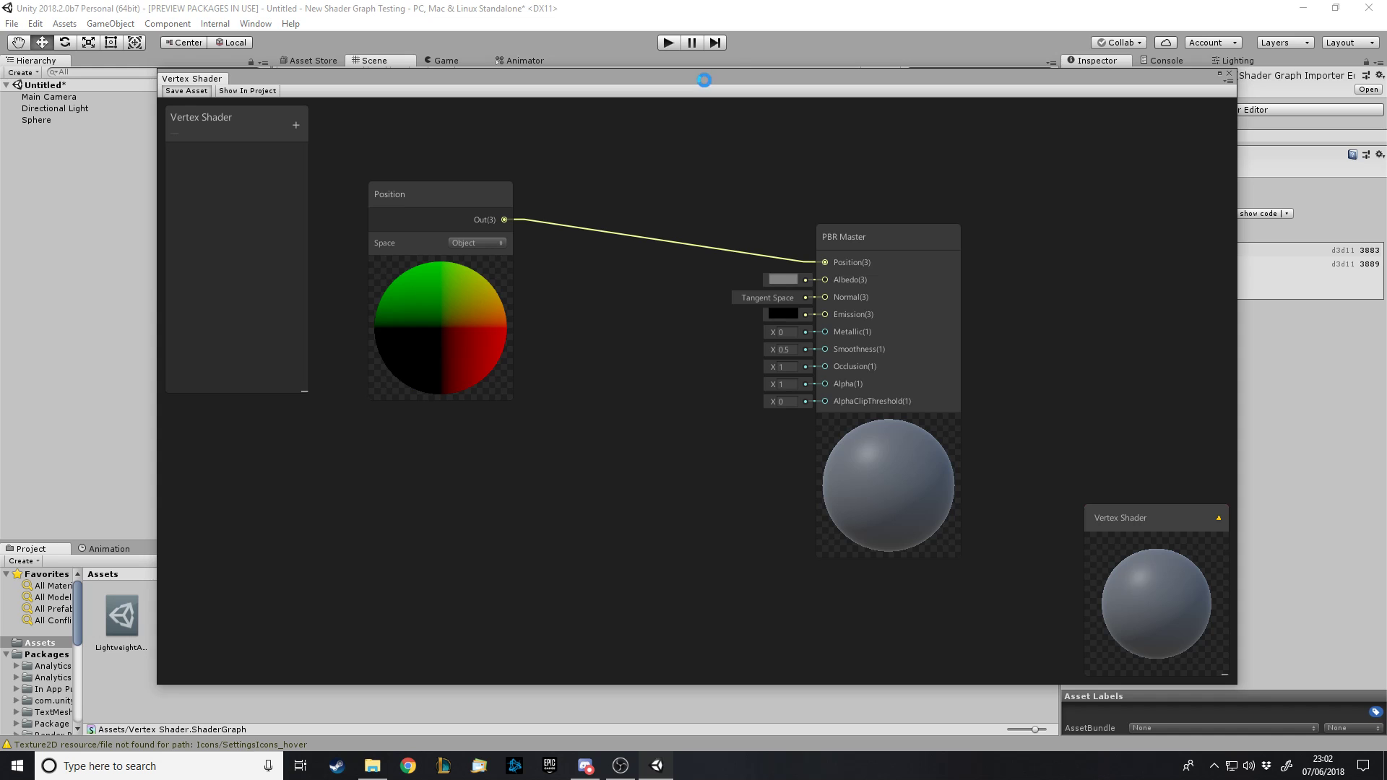
- Reposition the Position node on the canvas and select its wire into PBR Master Position
left_click_drag(735, 72, 774, 93)
left_click(526, 205)
left_click_drag(526, 205, 323, 204)
scroll(652, 202, "down", 3)
scroll(308, 228, "up", 3)
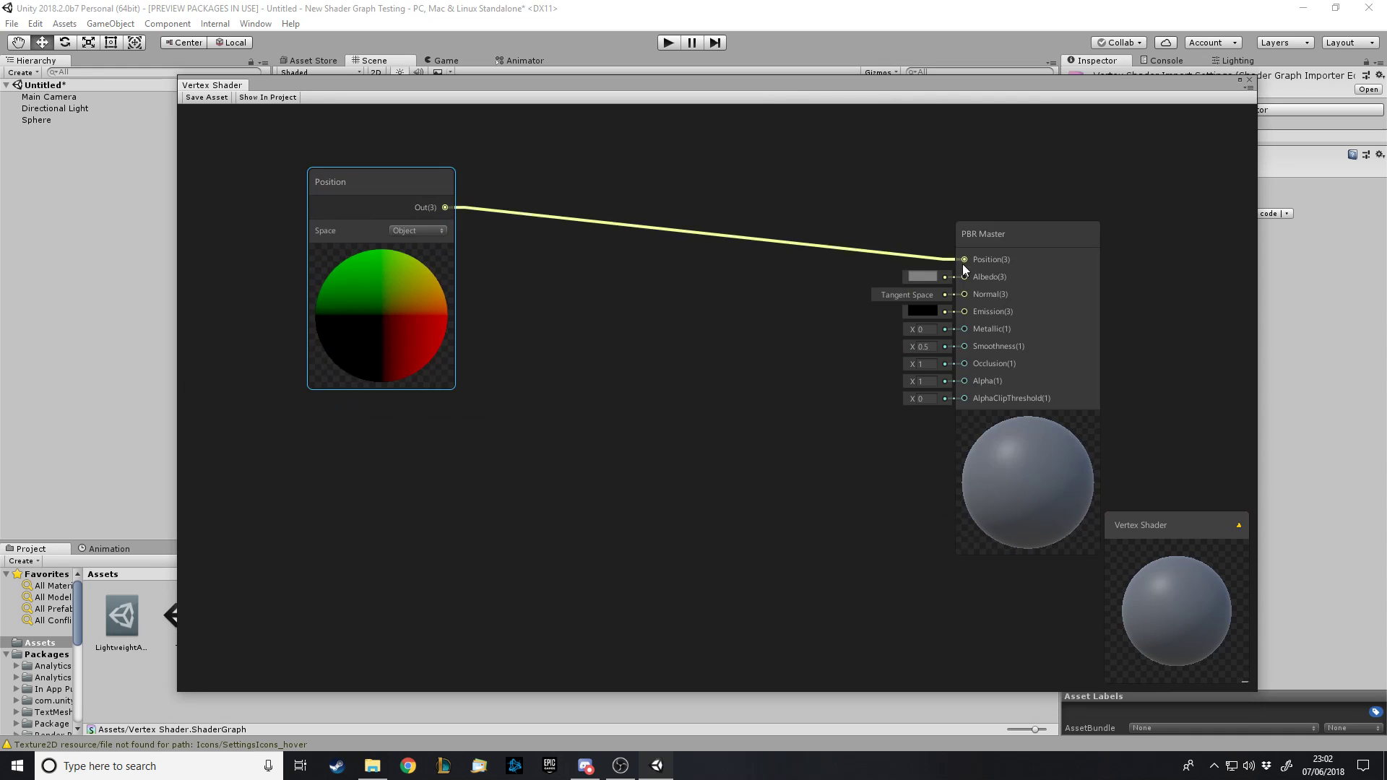
scroll(985, 266, "down", 3)
scroll(561, 152, "up", 3)
scroll(964, 325, "down", 2)
scroll(1192, 331, "up", 2)
scroll(878, 318, "down", 2)
scroll(1217, 329, "up", 1)
scroll(1112, 332, "up", 1)
scroll(996, 405, "down", 2)
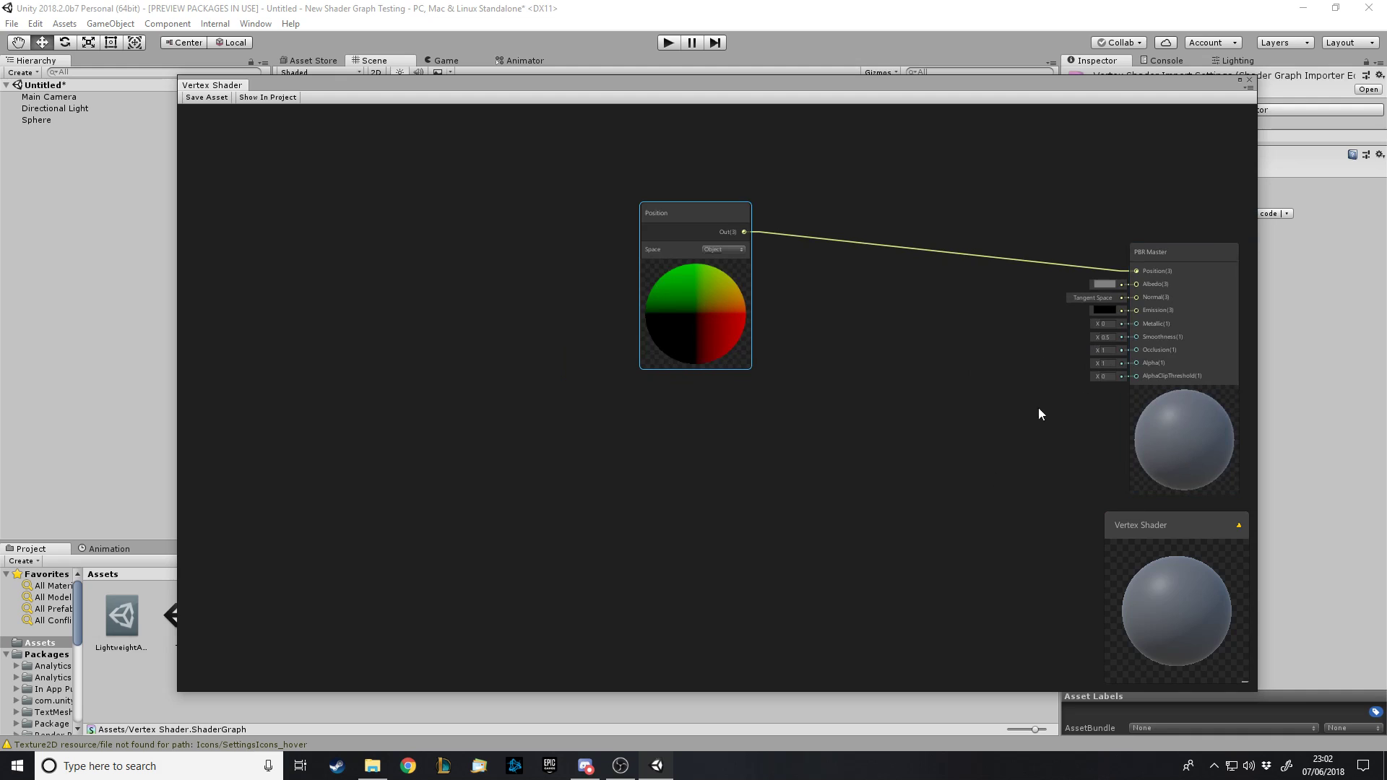
left_click_drag(682, 223, 555, 208)
left_click(1097, 271)
- Delete the Position-to-PBR Master wire and add a Time node below the Position node
key("Delete")
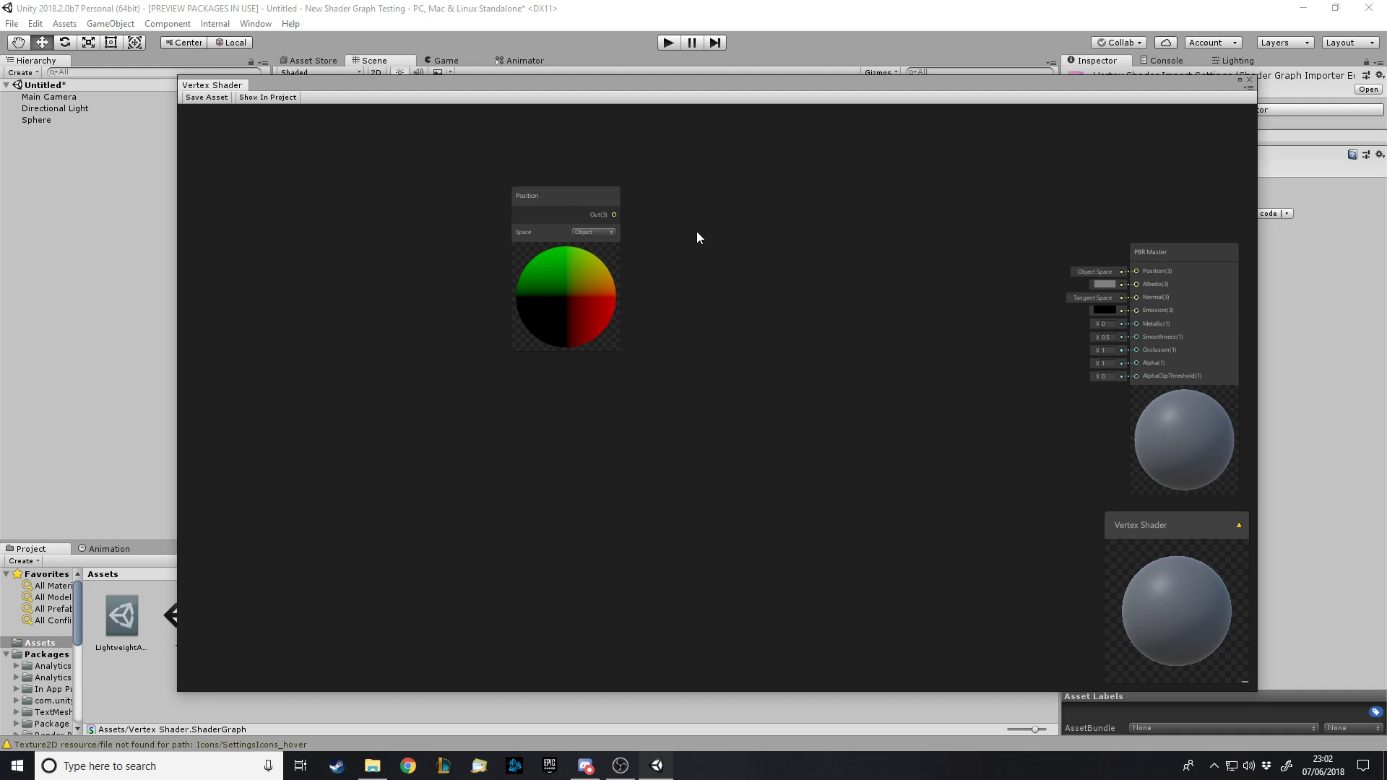
key("space")
type("time")
key("Return")
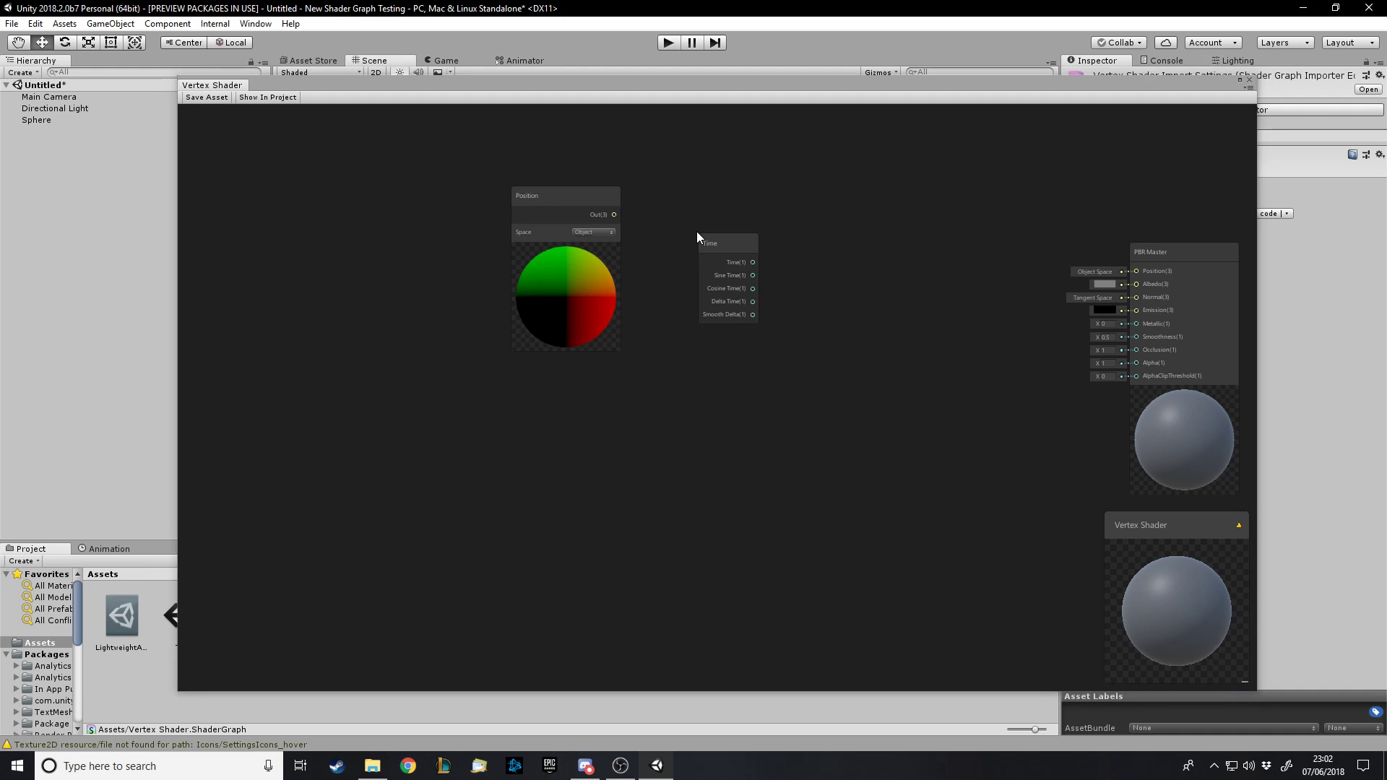
left_click_drag(704, 243, 564, 382)
- Add a Multiply node taking Position and Sine Time, feeding PBR Master Position
key("space")
type("mu")
key("Return")
left_click_drag(834, 287, 792, 208)
left_click_drag(611, 415, 738, 251)
left_click_drag(614, 215, 739, 238)
left_click_drag(836, 239, 1131, 272)
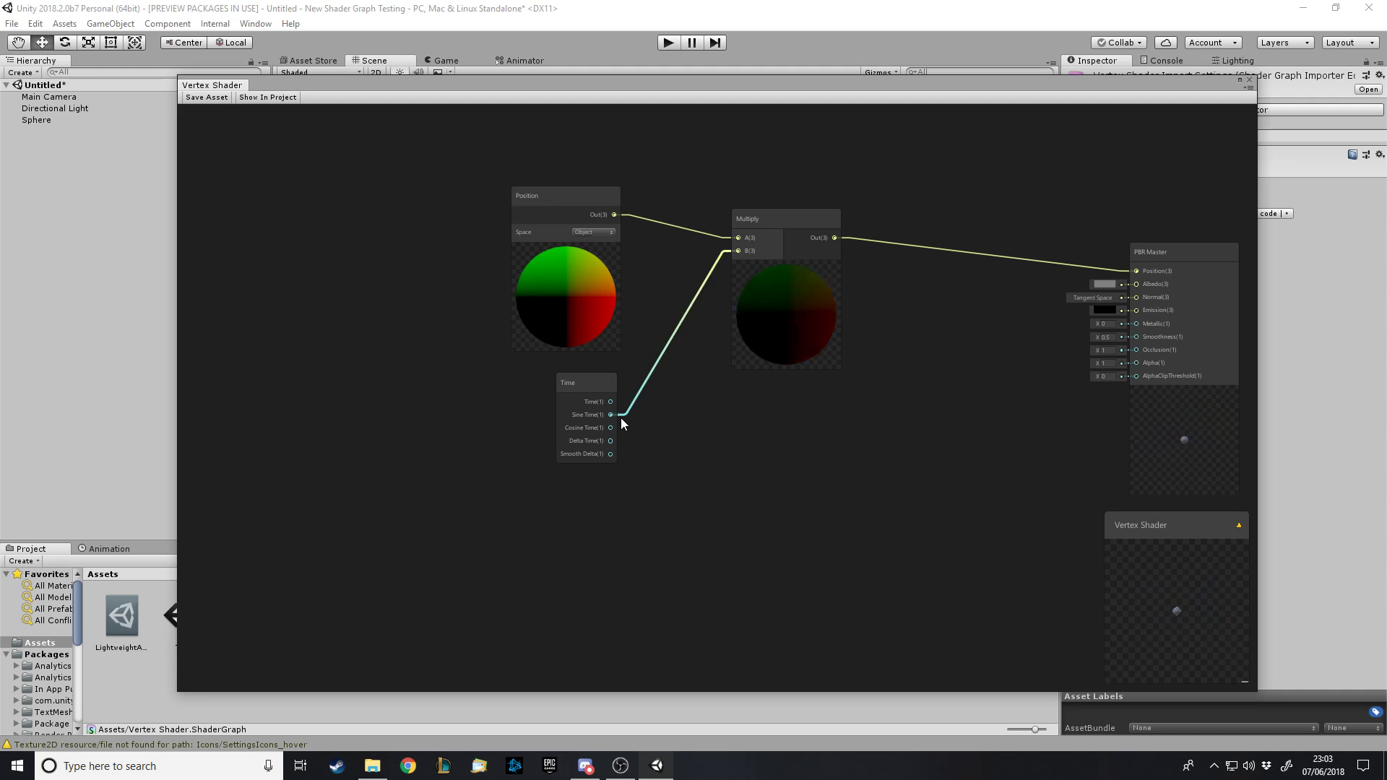
- Switch Multiply's B input to Cosine Time and save the shader graph
left_click_drag(621, 417, 618, 428)
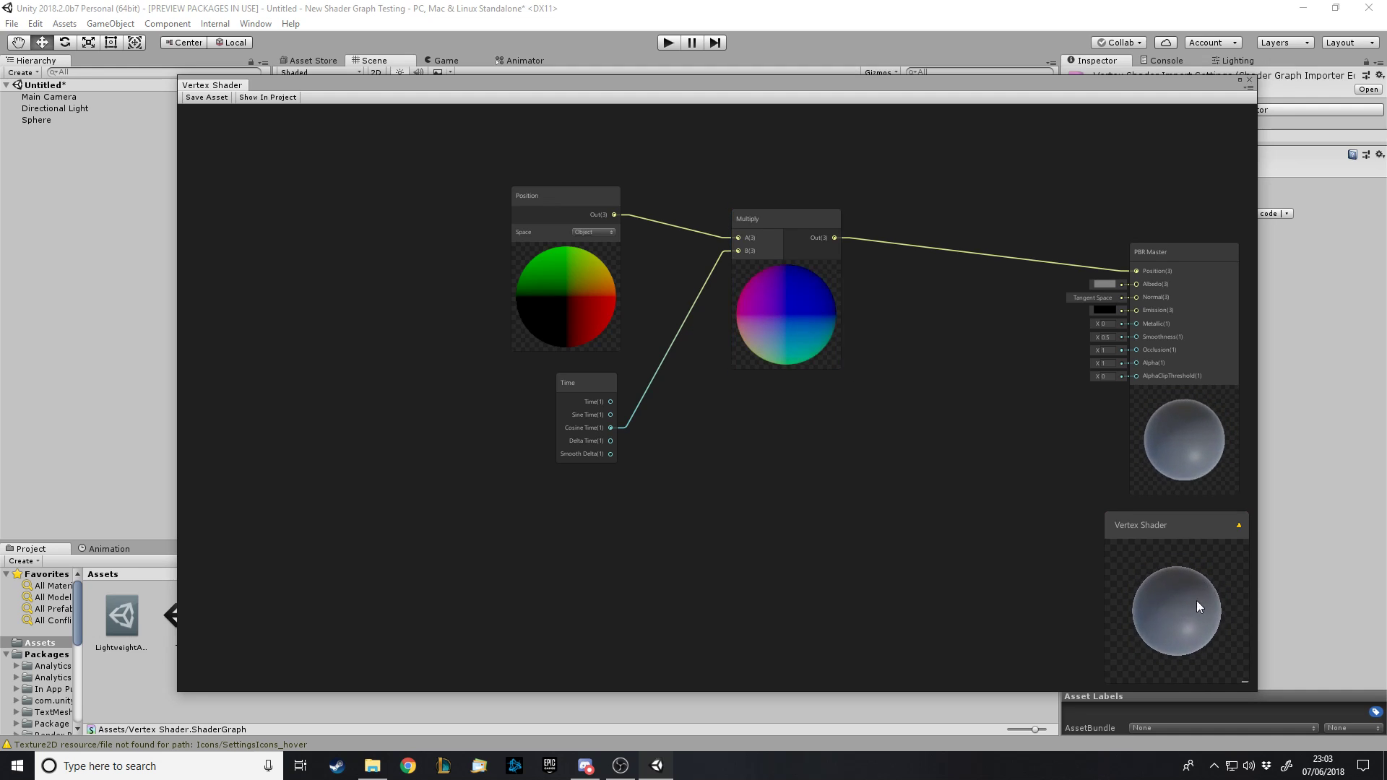
left_click(221, 98)
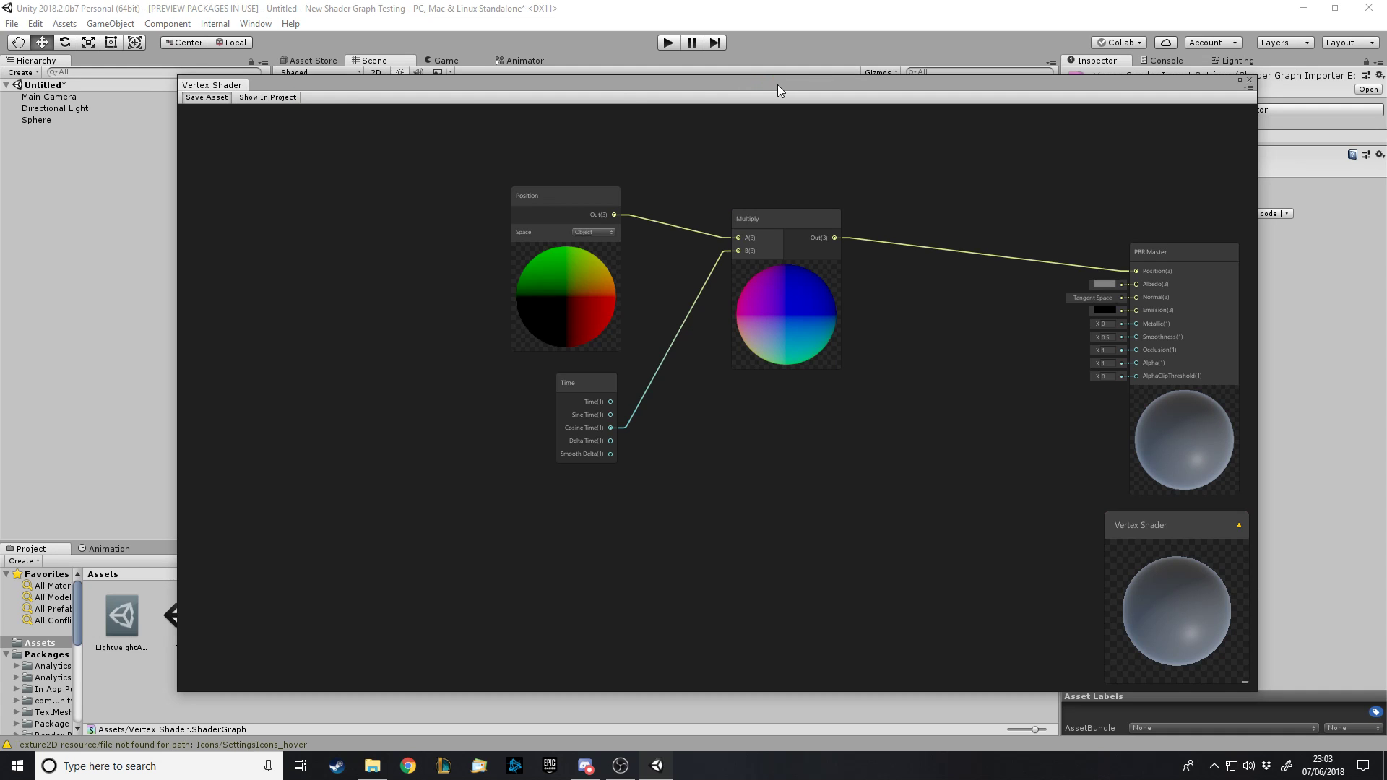
left_click_drag(777, 90, 757, 636)
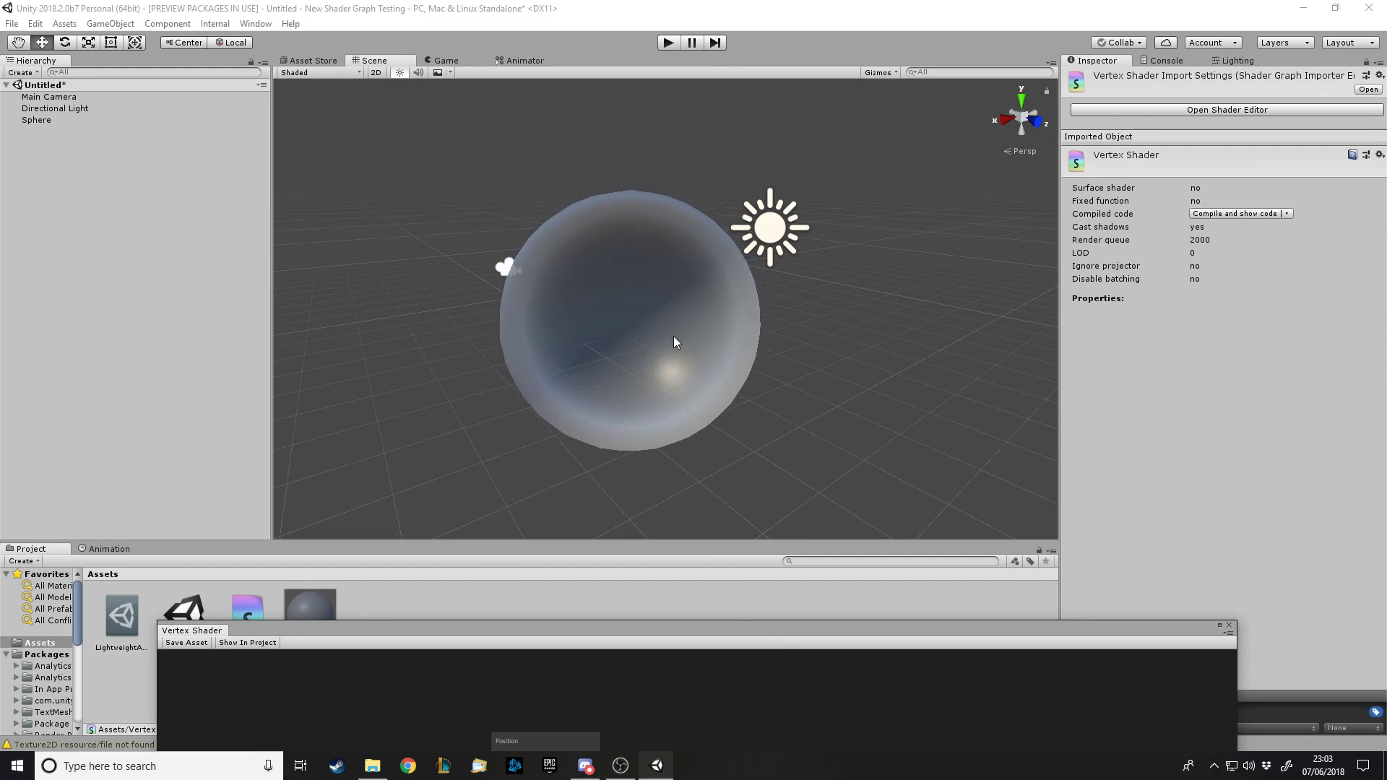
- Watch the selected sphere pulse in the Scene and Game views, then restore the full-screen graph window
left_click_drag(830, 363, 405, 394, "alt")
left_click(707, 321)
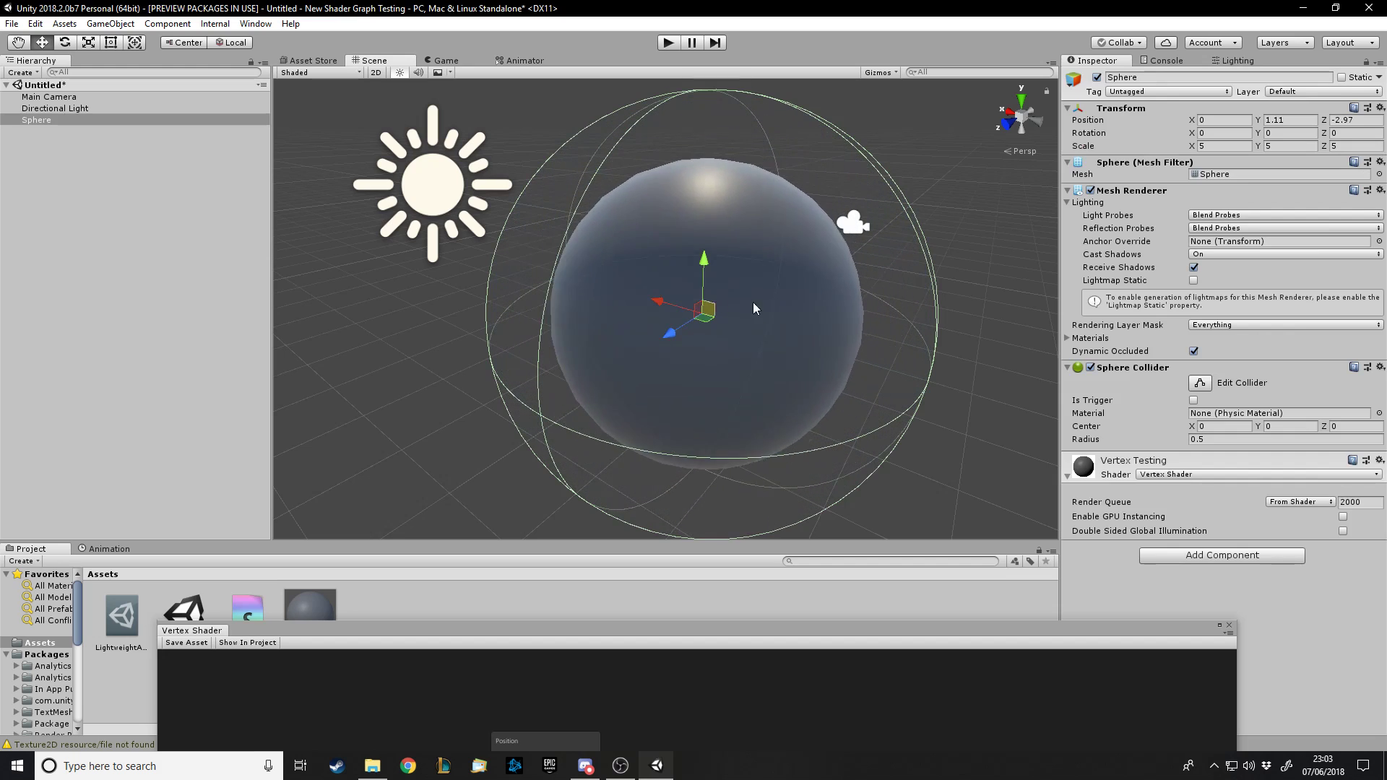
left_click_drag(726, 282, 831, 271, "alt")
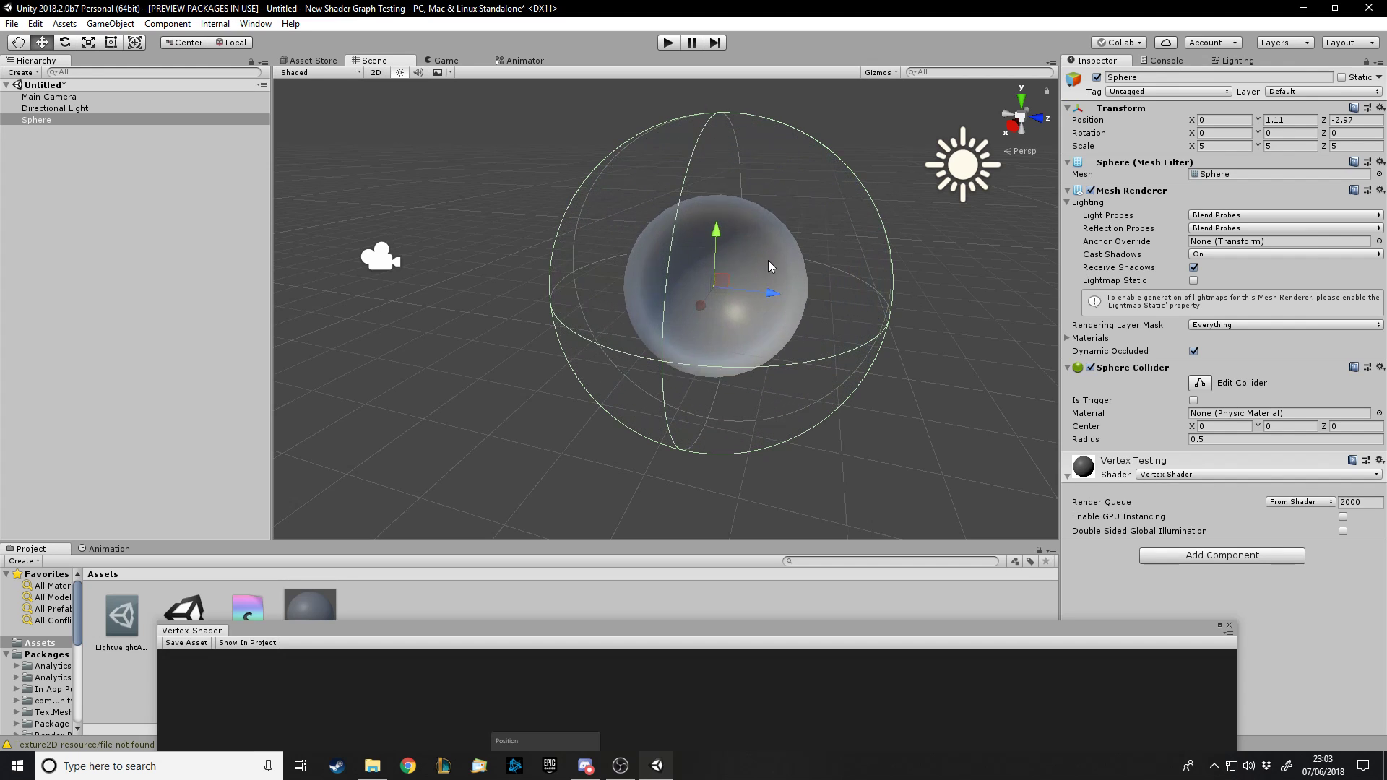
left_click_drag(752, 325, 1099, 305, "alt")
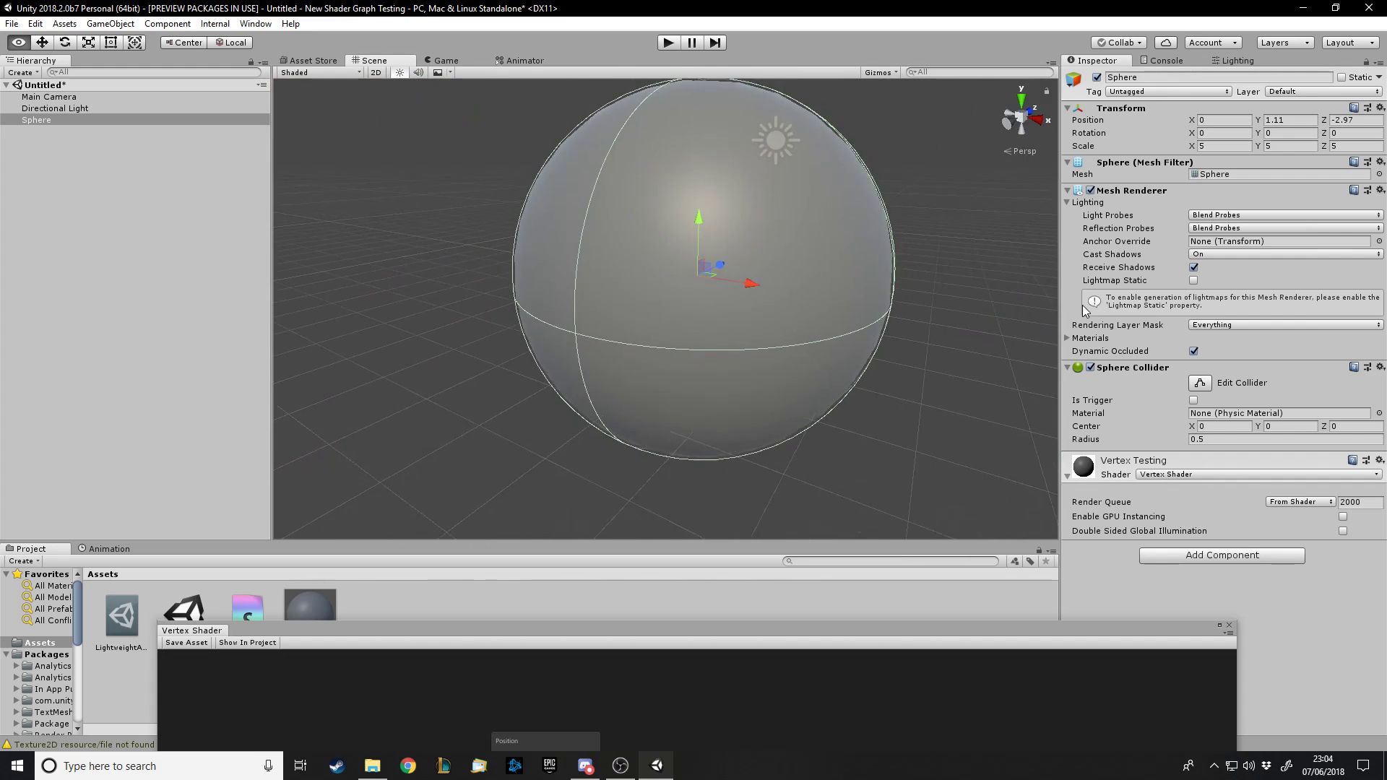
left_click(446, 61)
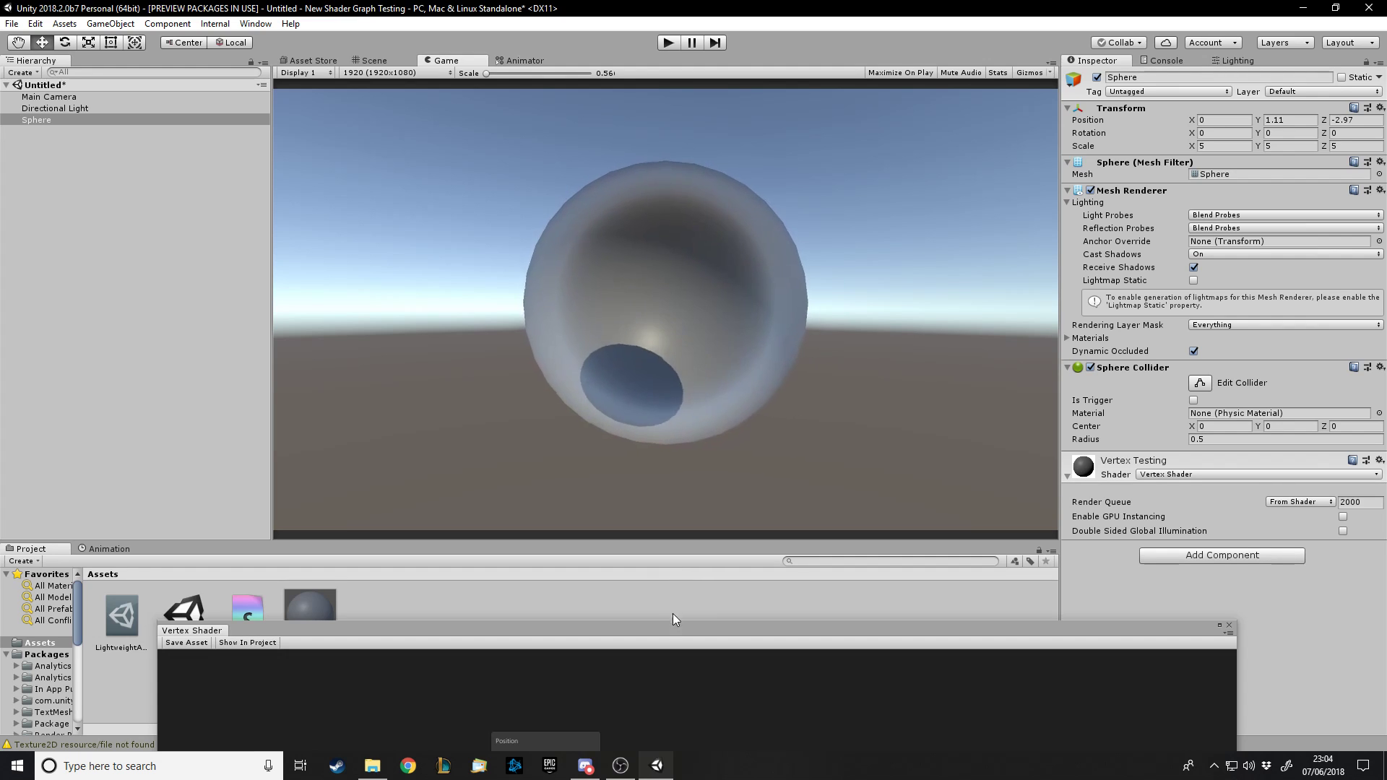
left_click_drag(673, 619, 670, 63)
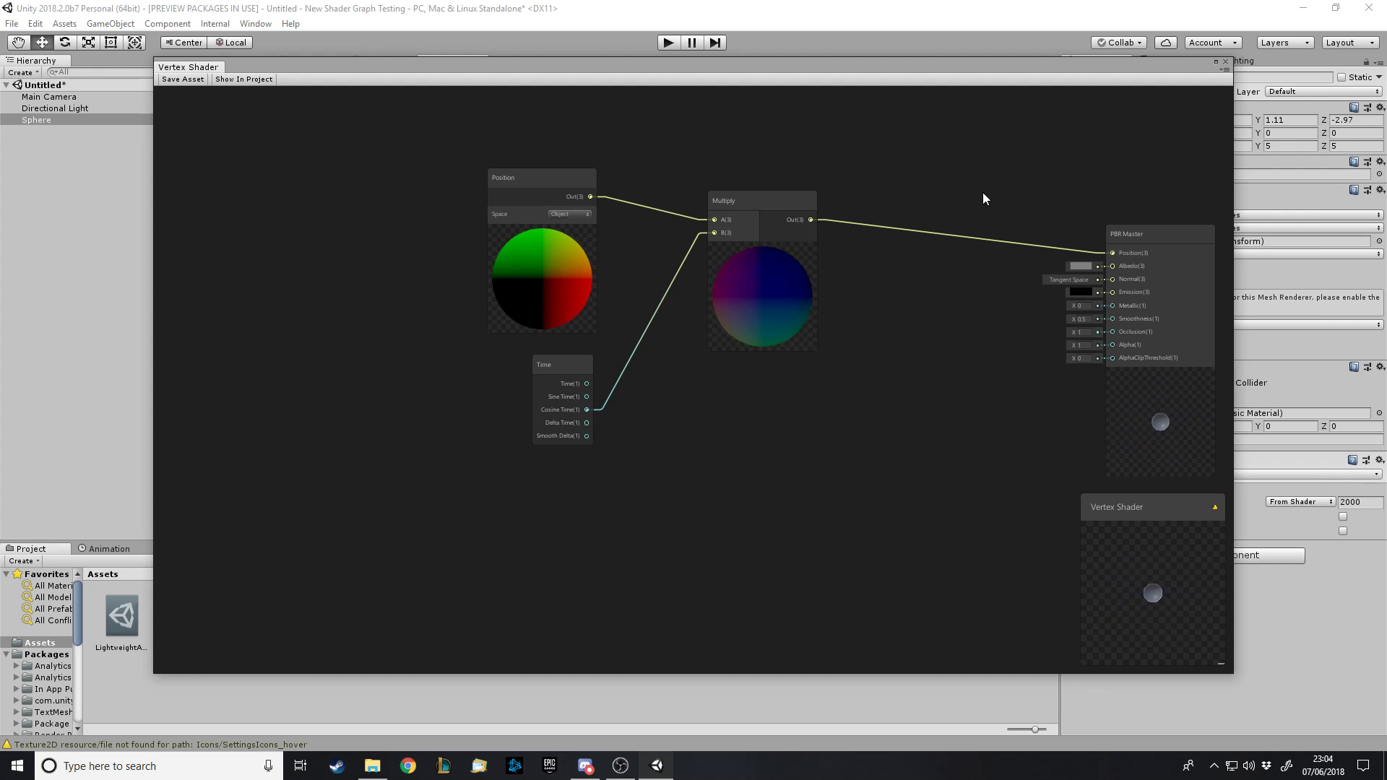
- Move the PBR Master node up beside the Multiply node and zoom the canvas in
left_click_drag(1132, 253, 1001, 227)
scroll(1106, 211, "up", 2)
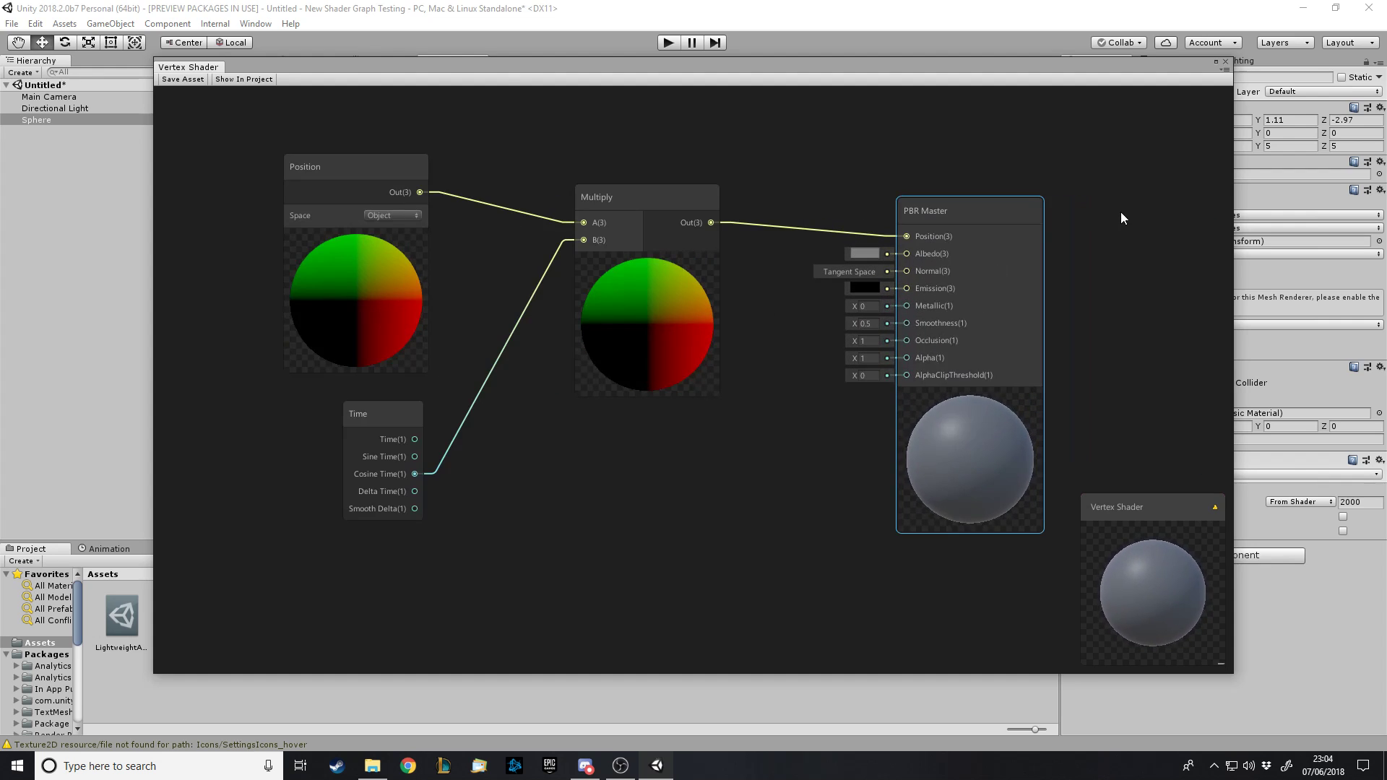